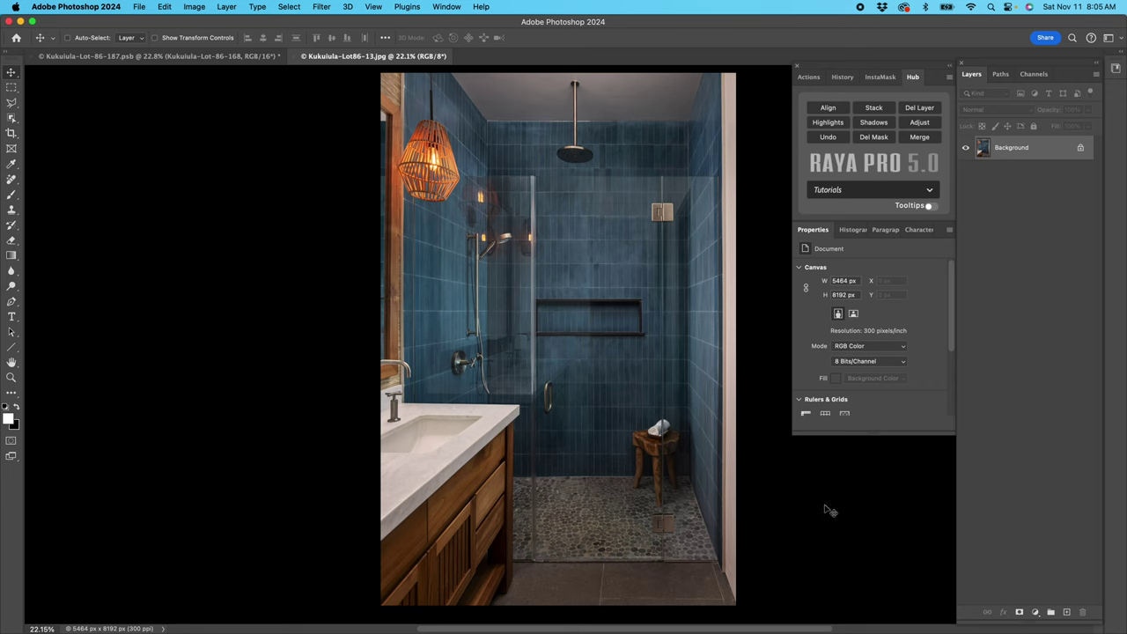
Step: Switch to Adobe Bridge and view frame 159 full-screen
{"action": "mouse_move", "coordinate": [519, 627]}
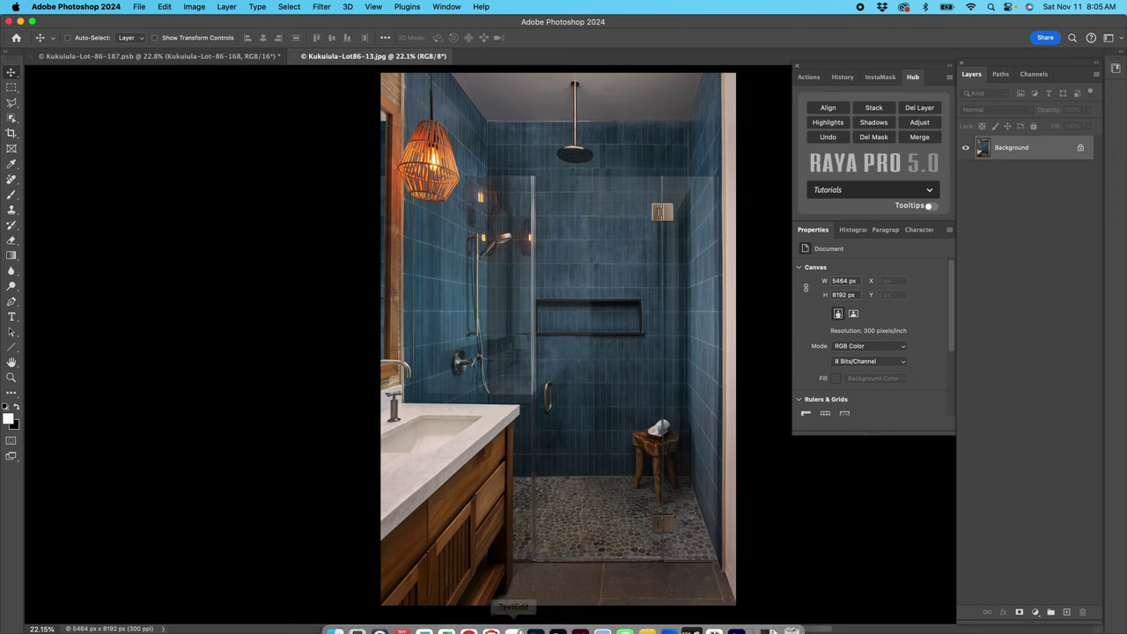
{"action": "left_click", "coordinate": [558, 621]}
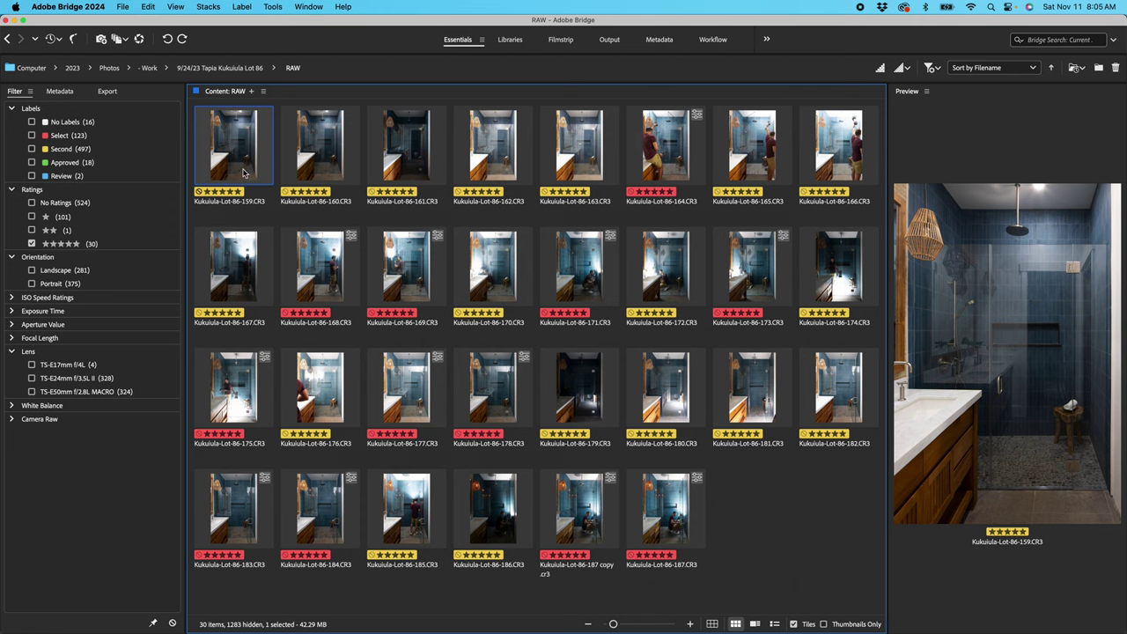
{"action": "key", "text": "space"}
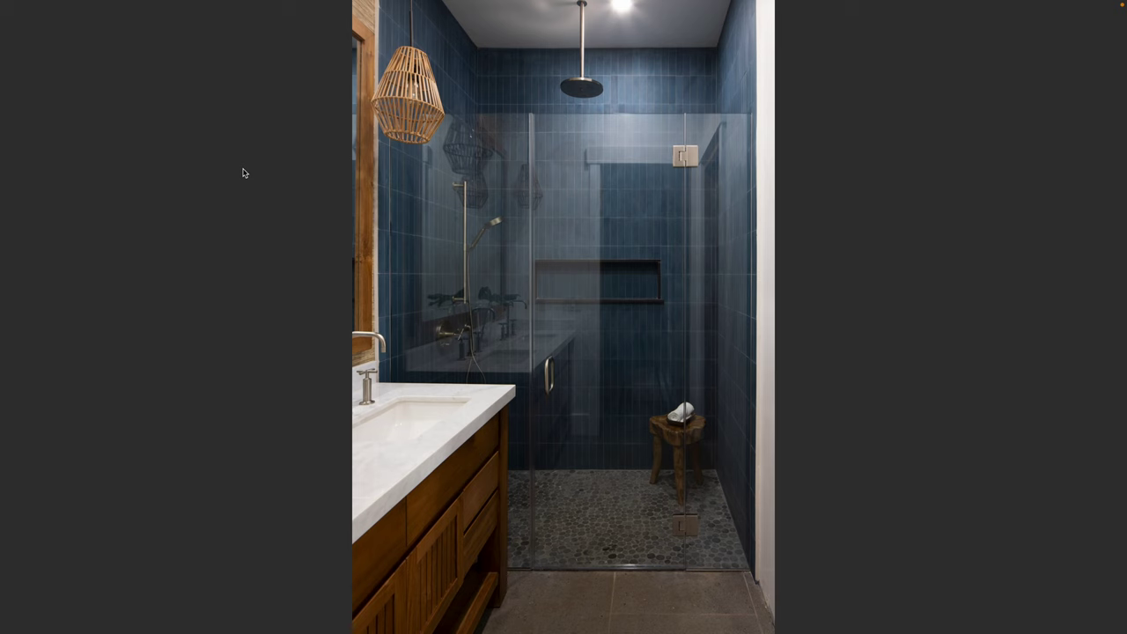
Step: Step through the bracketed flash frames, including the door and niche-and-stool shots, then return to the grid
{"action": "key", "text": "Right"}
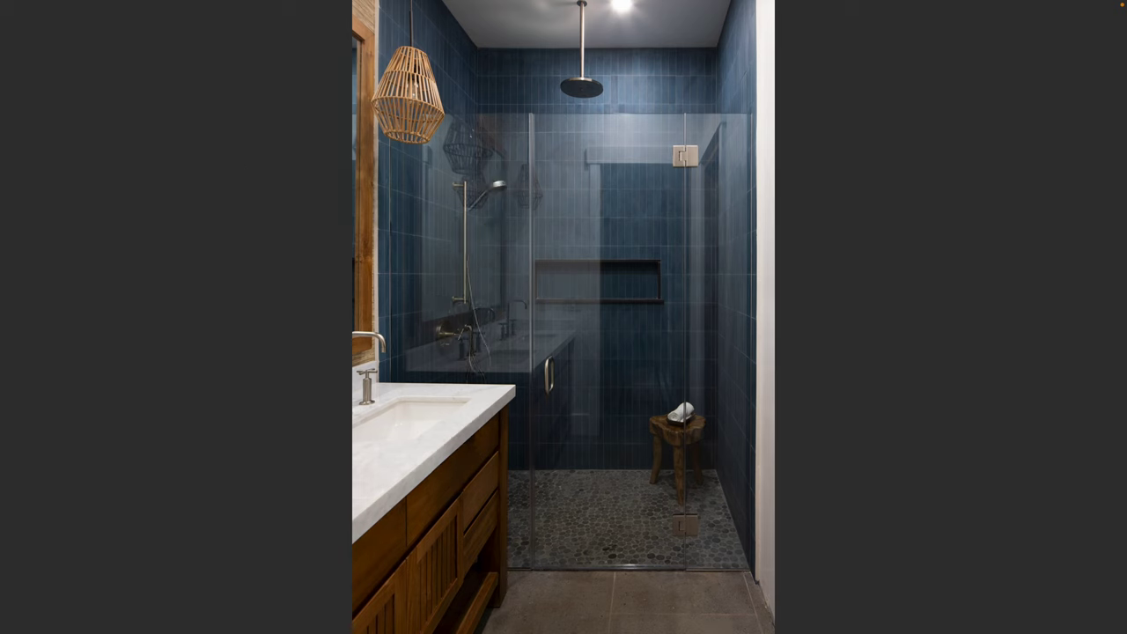
{"action": "key", "text": "Right"}
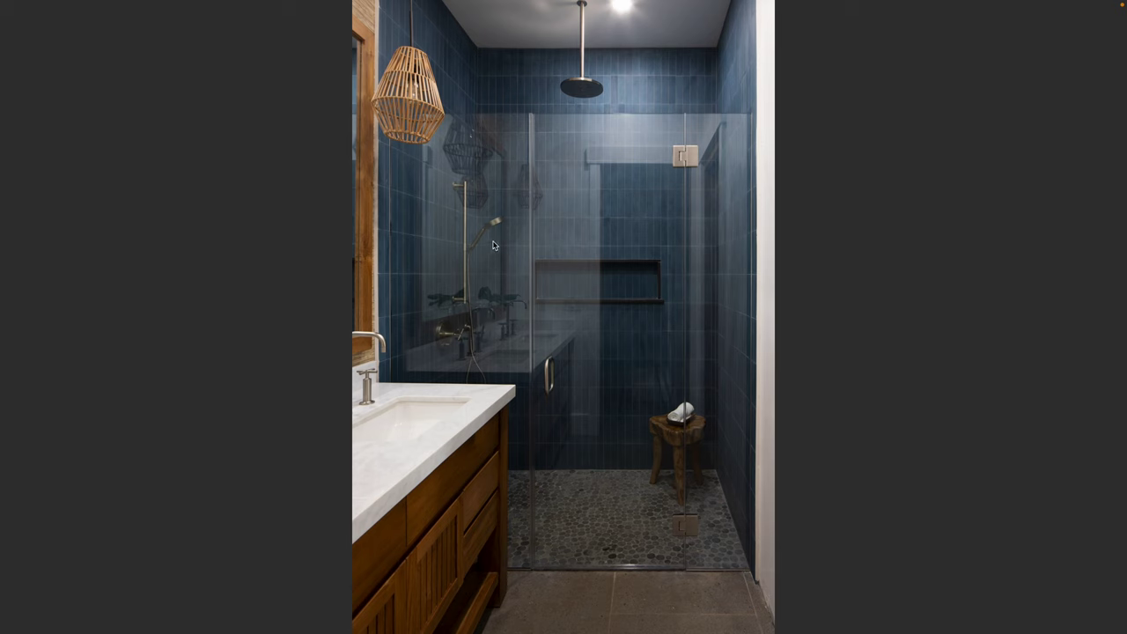
{"action": "key", "text": "Right"}
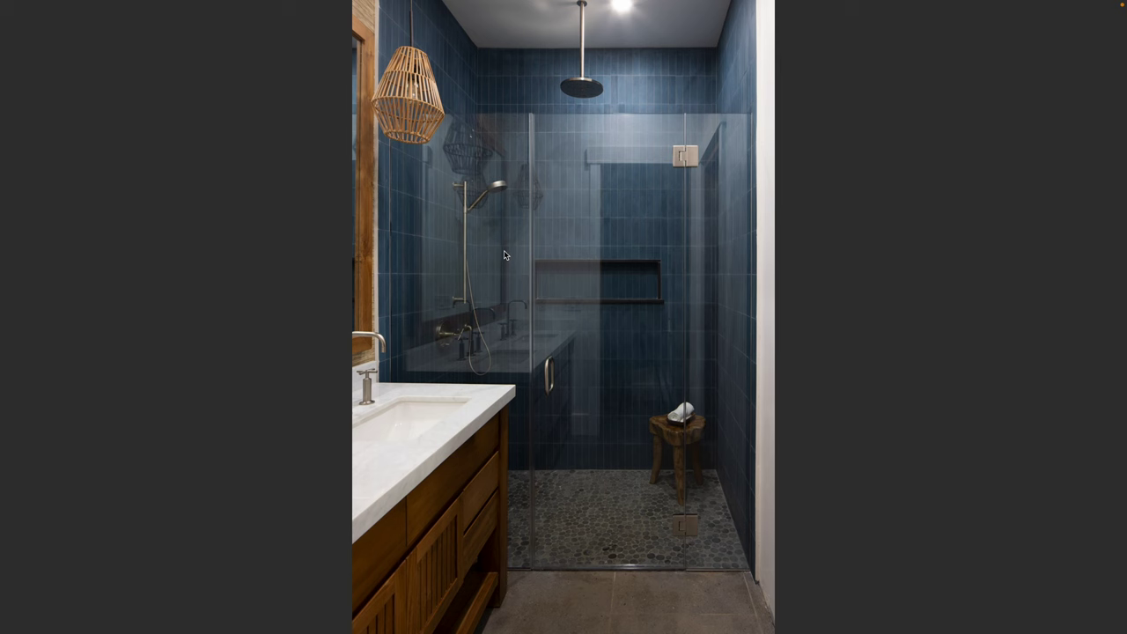
{"action": "key", "text": "Right"}
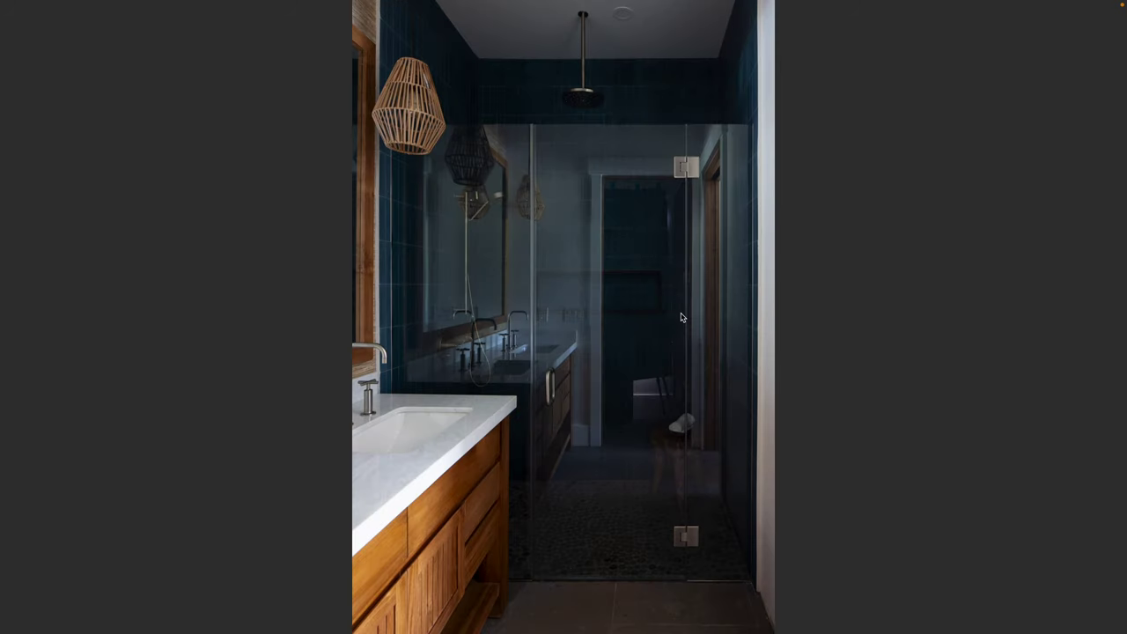
{"action": "key", "text": "Right"}
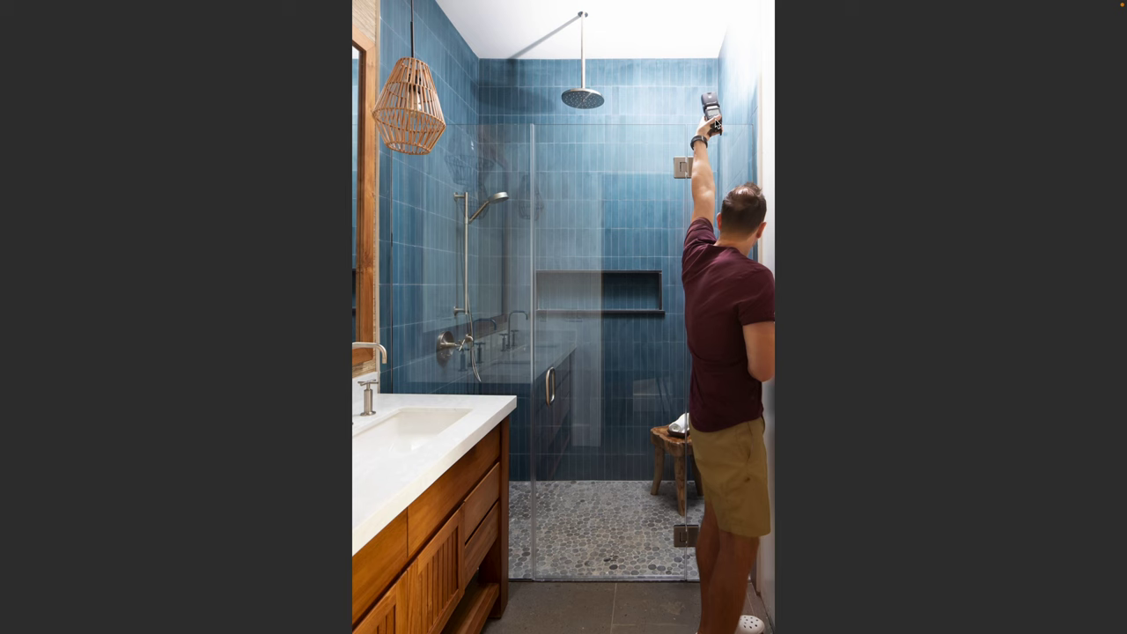
{"action": "key", "text": "Right"}
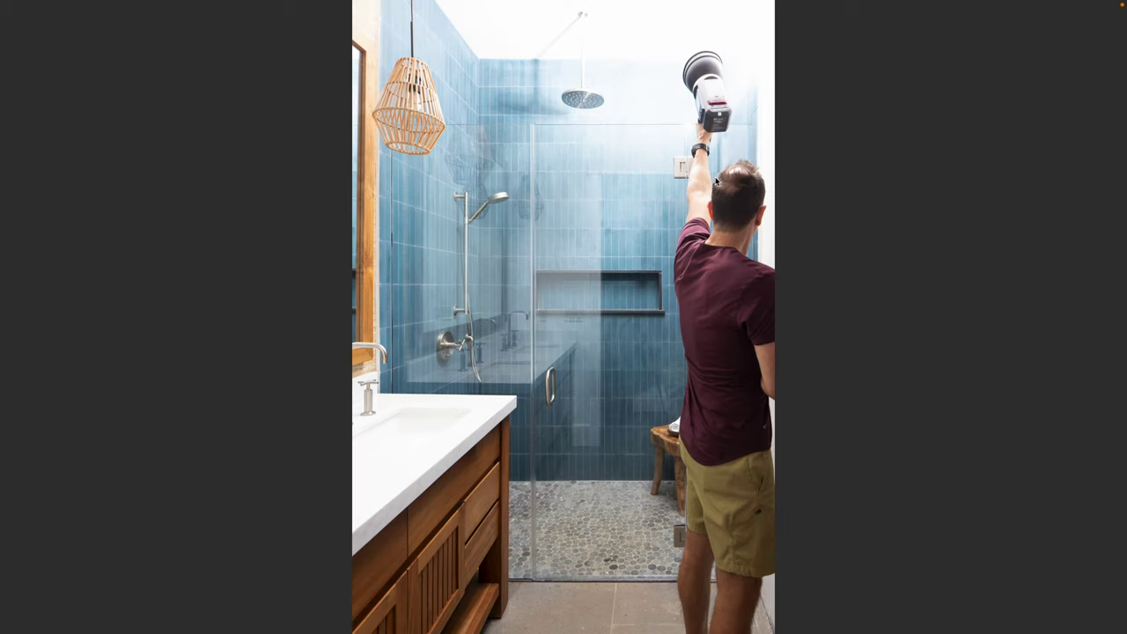
{"action": "key", "text": "Right"}
{"action": "key", "text": "space"}
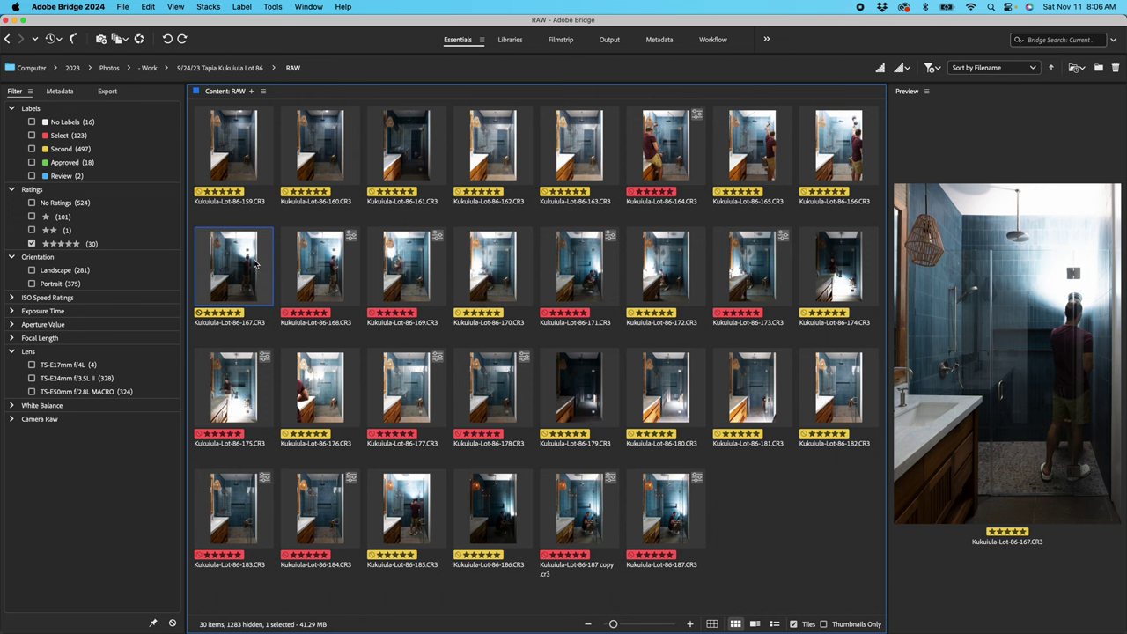
Step: Select frame 164, filter to the red Select-labelled frames, and step through the first ones
{"action": "left_click", "coordinate": [656, 159]}
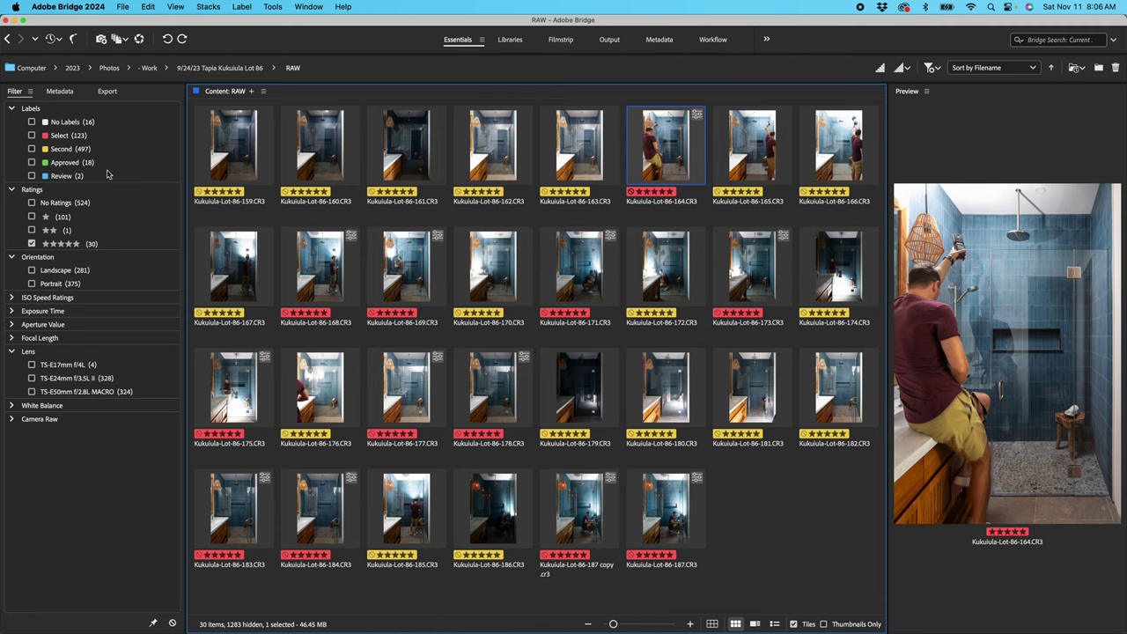
{"action": "left_click", "coordinate": [72, 137]}
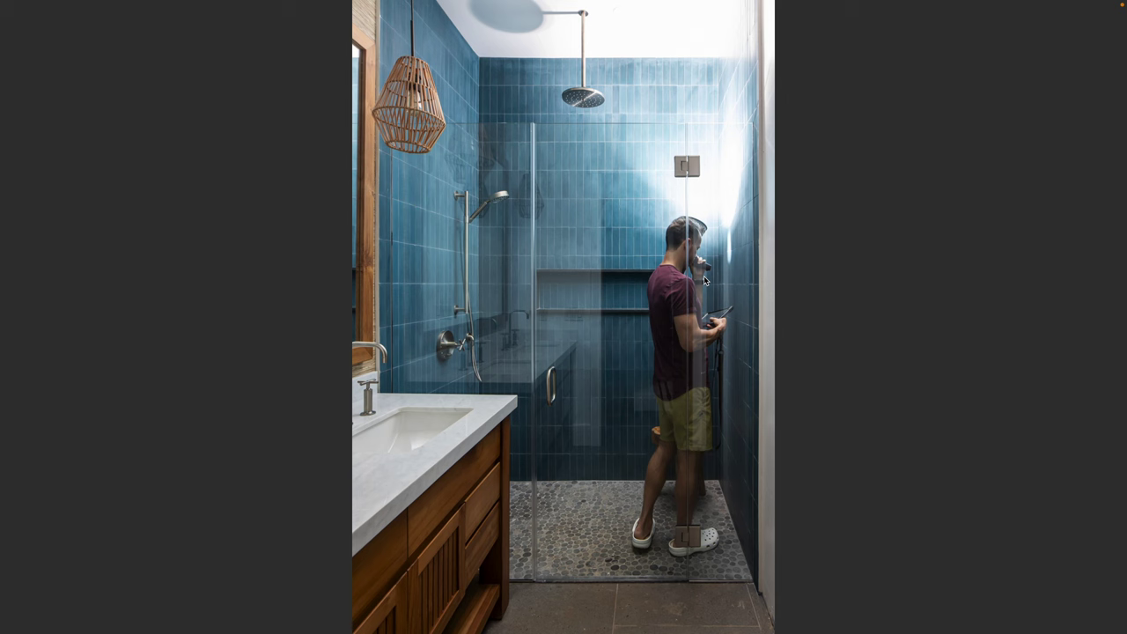
{"action": "key", "text": "Right"}
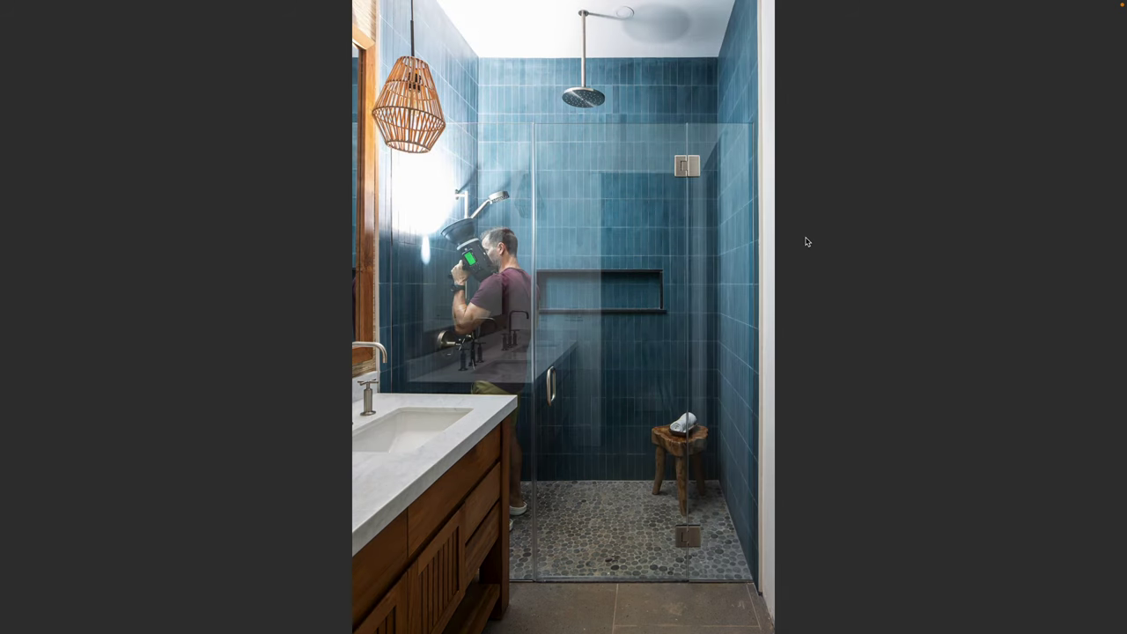
{"action": "key", "text": "Right"}
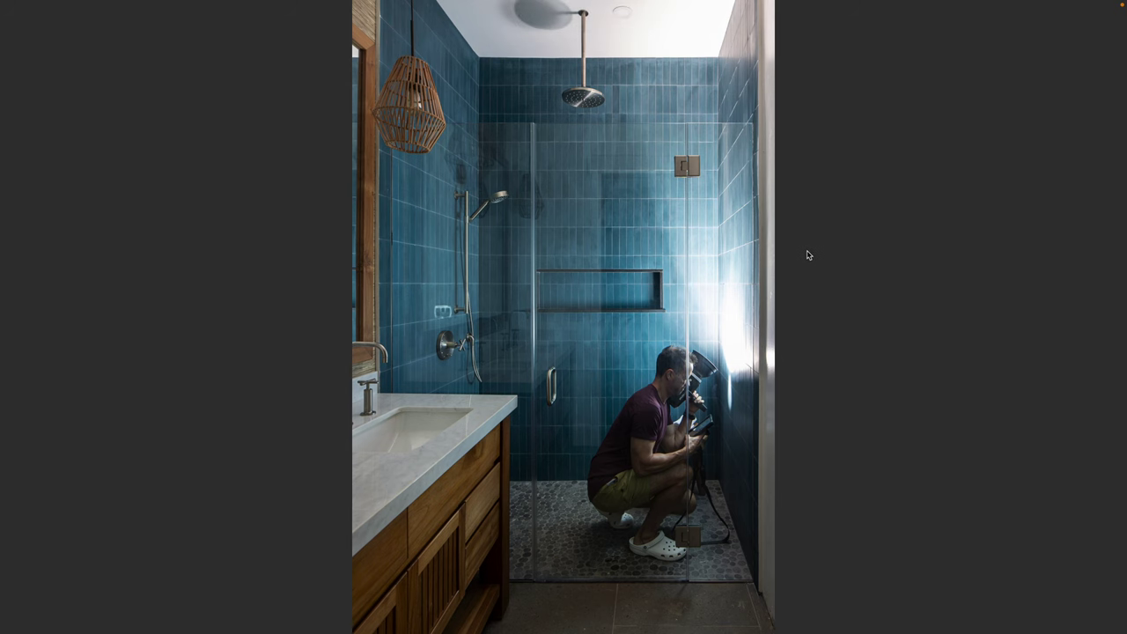
{"action": "key", "text": "Right"}
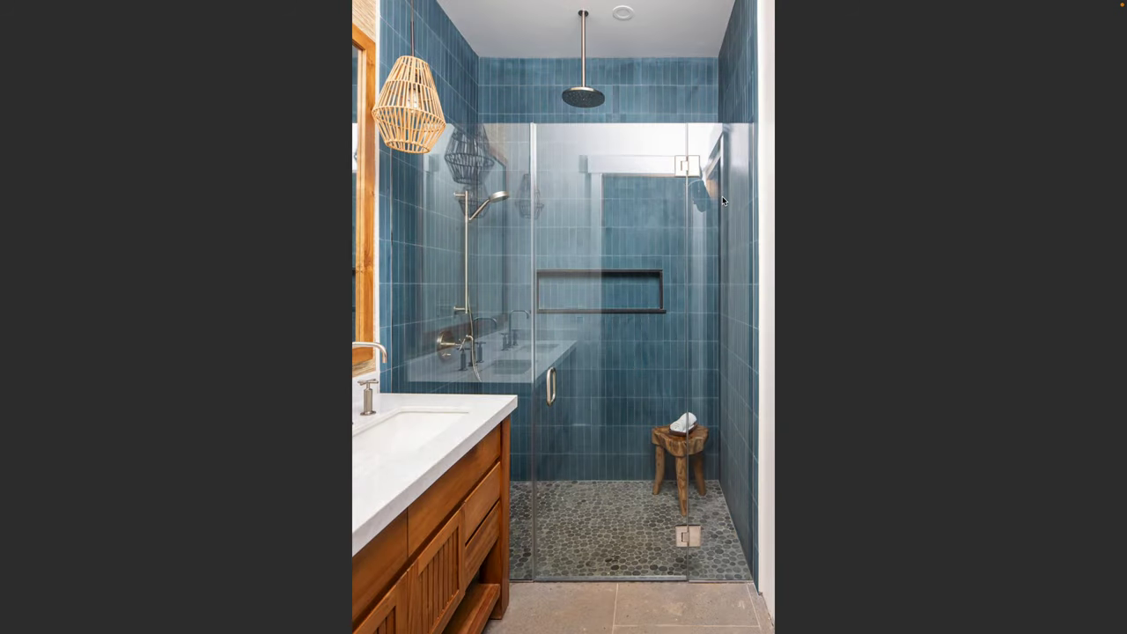
Step: Compare frame 178, the open and closed glass-door frames, and the unlit versus lit lamp frames
{"action": "key", "text": "Right"}
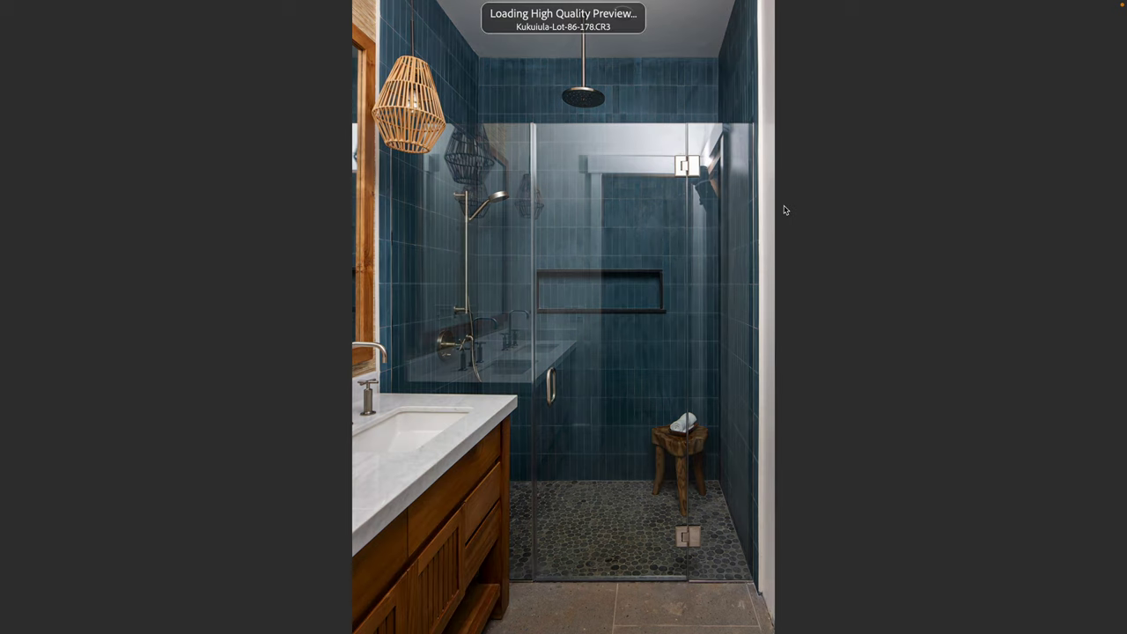
{"action": "key", "text": "Right"}
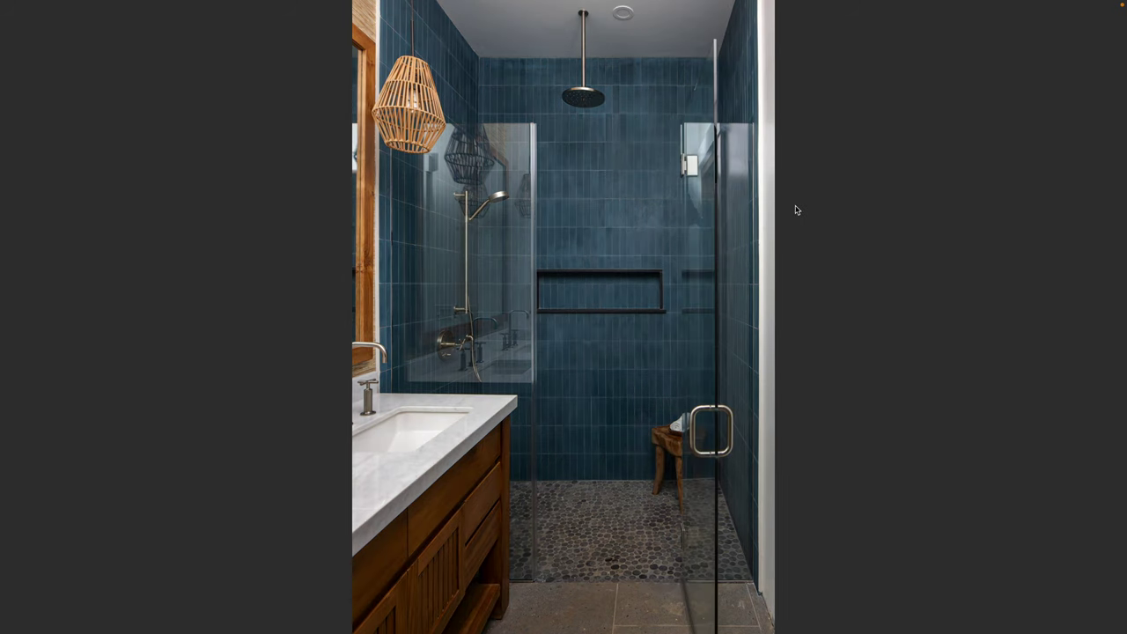
{"action": "key", "text": "Right"}
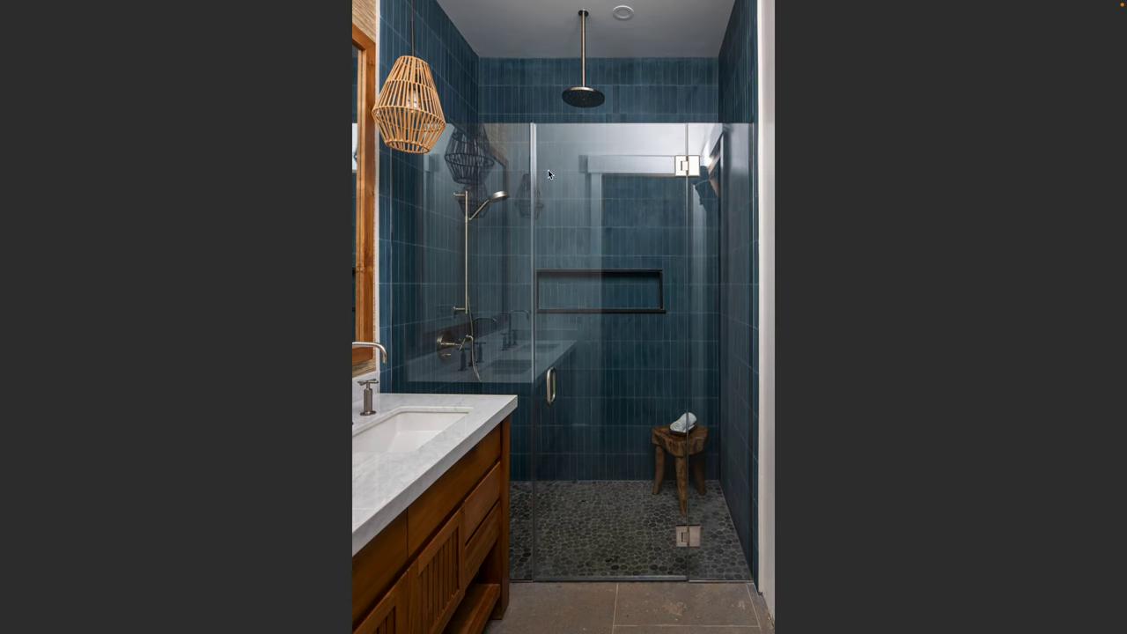
{"action": "key", "text": "Right"}
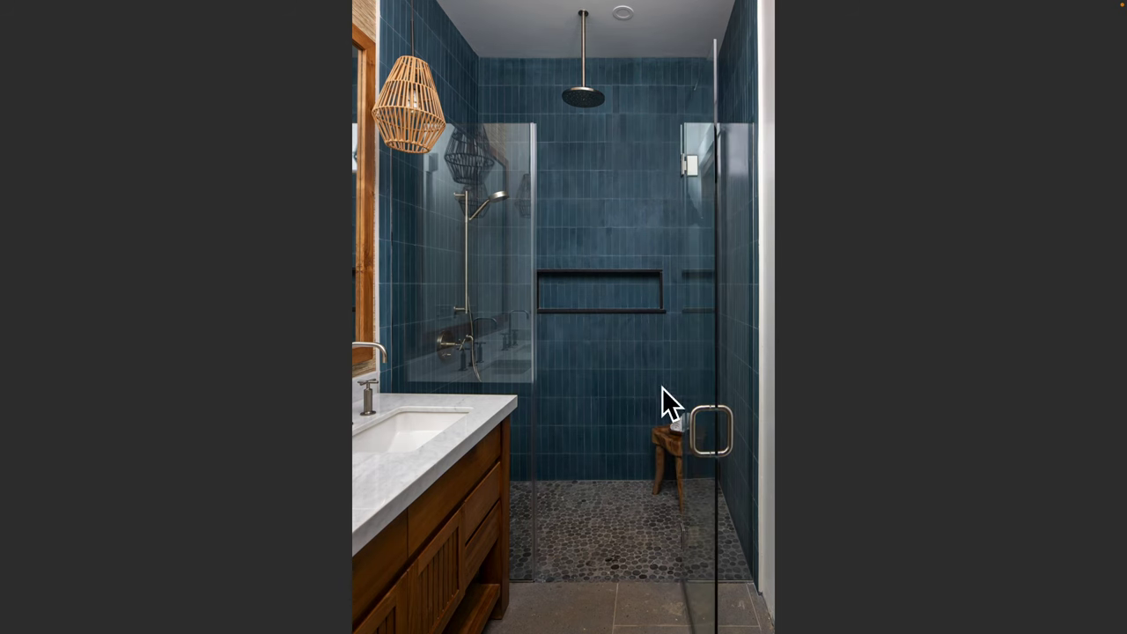
{"action": "key", "text": "Right"}
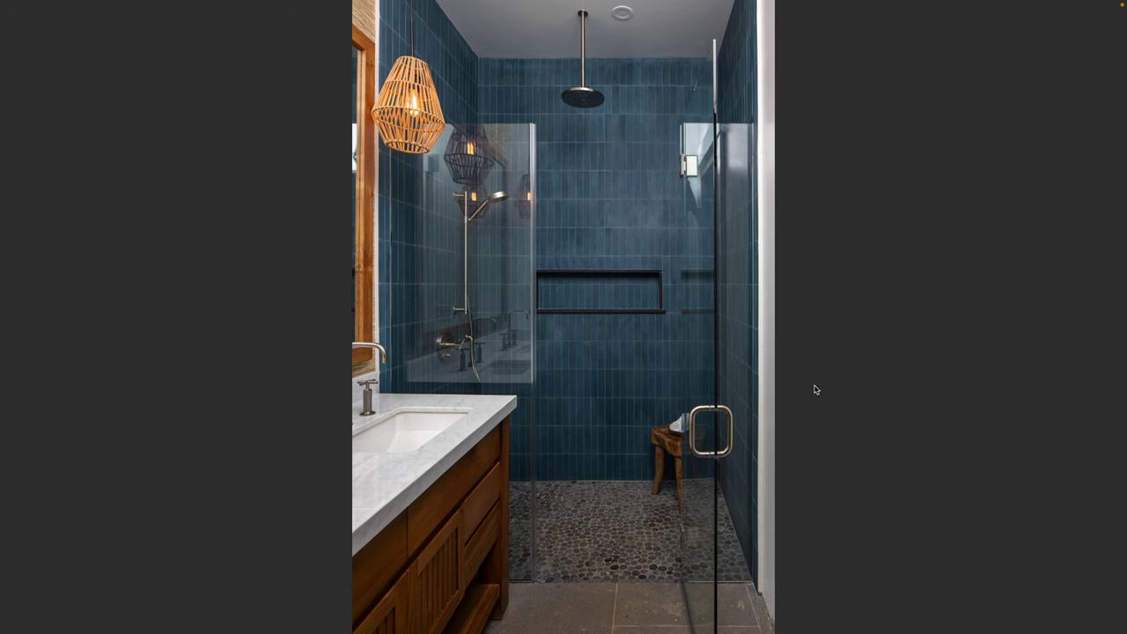
{"action": "key", "text": "Left"}
{"action": "key", "text": "Right"}
{"action": "key", "text": "Right"}
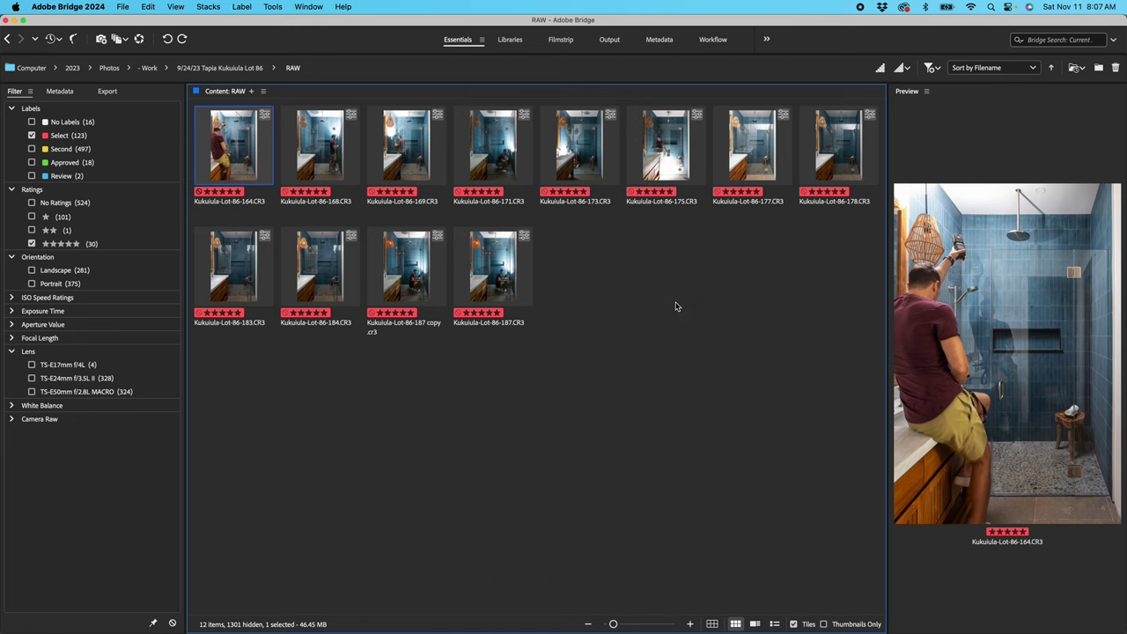
Step: In the Kukuiula-Lot-86-187.psb composite, show layer Kukuiula-Lot-86-164 and check its mask and red overlay
{"action": "left_click", "coordinate": [577, 614]}
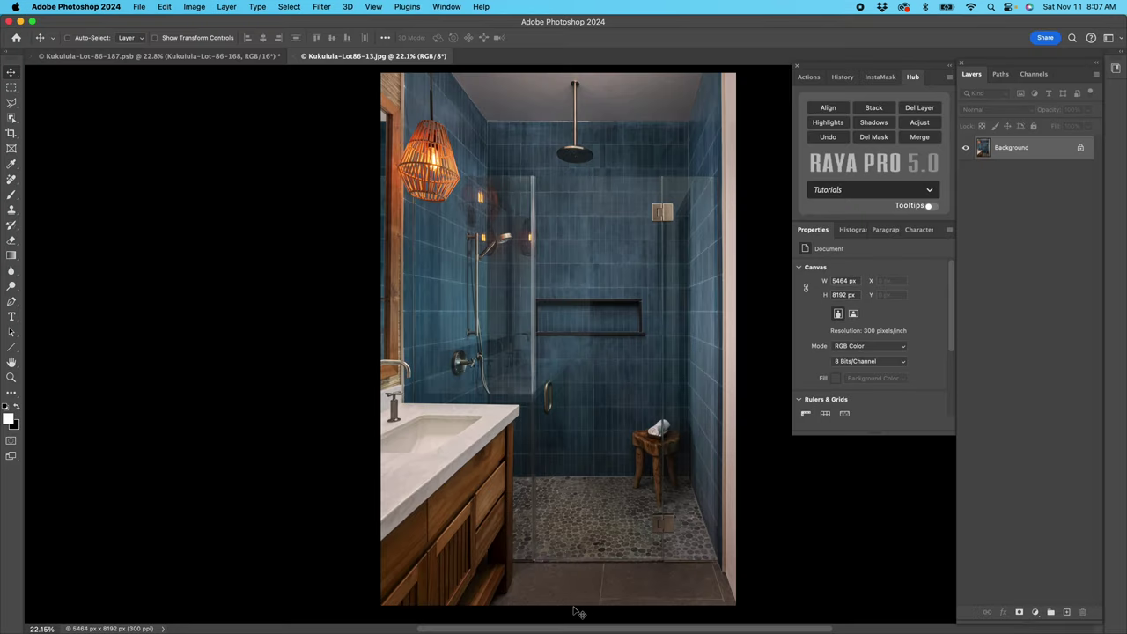
{"action": "left_click", "coordinate": [170, 56]}
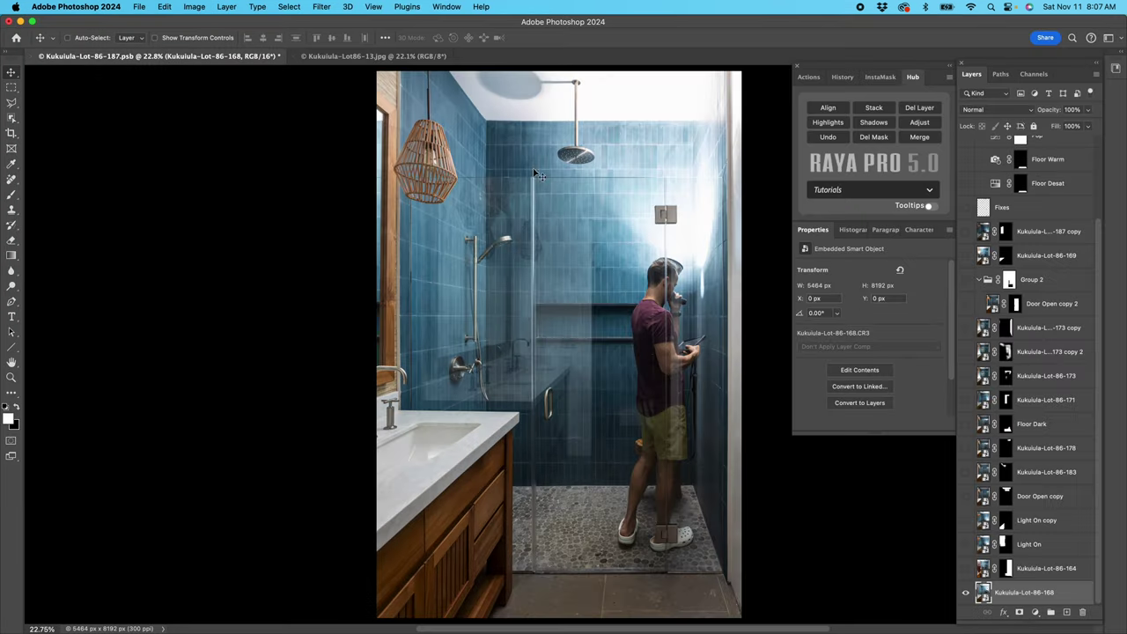
{"action": "left_click", "coordinate": [965, 569]}
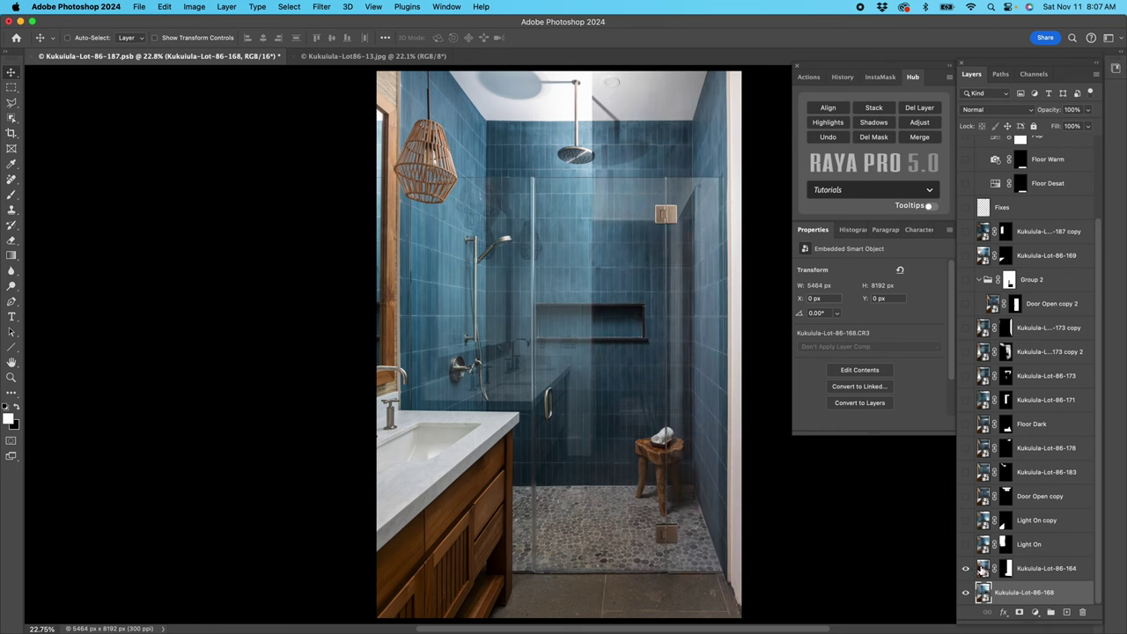
{"action": "left_click", "coordinate": [982, 568]}
{"action": "left_click", "coordinate": [1006, 569], "text": "shift"}
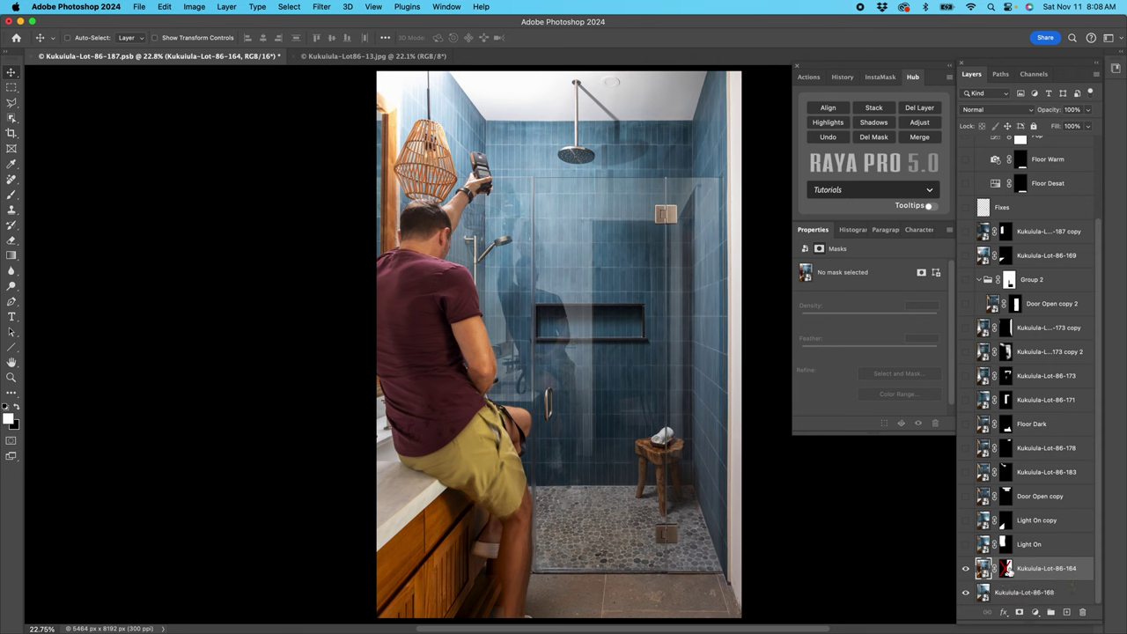
{"action": "left_click", "coordinate": [1007, 569], "text": "shift"}
{"action": "left_click", "coordinate": [1008, 570], "text": "alt+shift"}
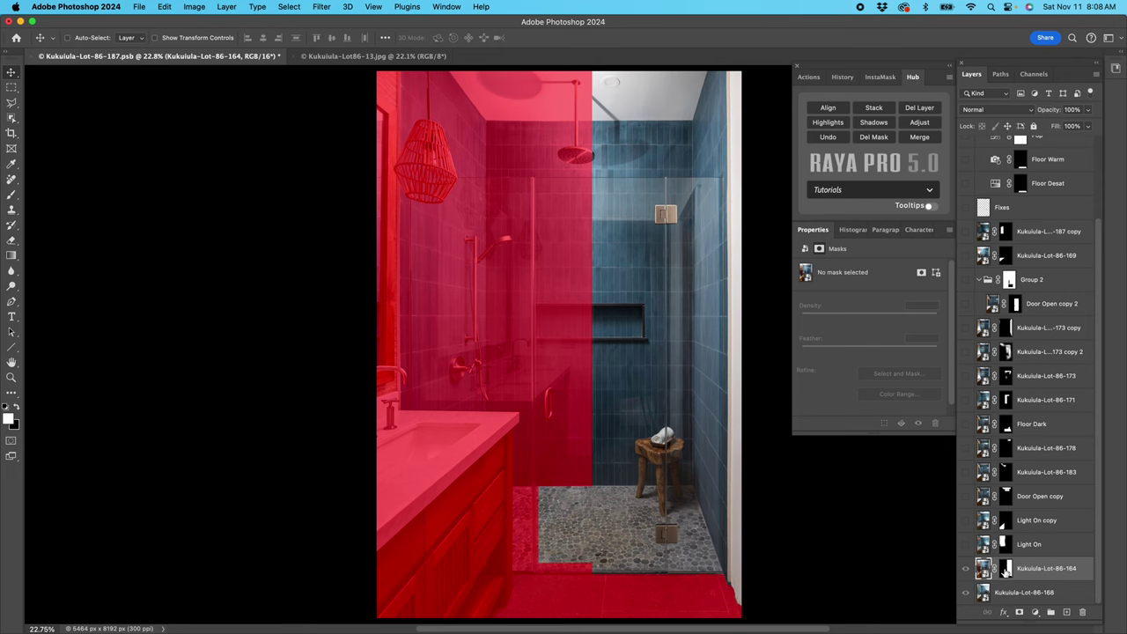
{"action": "left_click", "coordinate": [1006, 570], "text": "alt+shift"}
Step: Show the Light On layer and inspect its mask as an overlay and disabled
{"action": "left_click", "coordinate": [966, 545]}
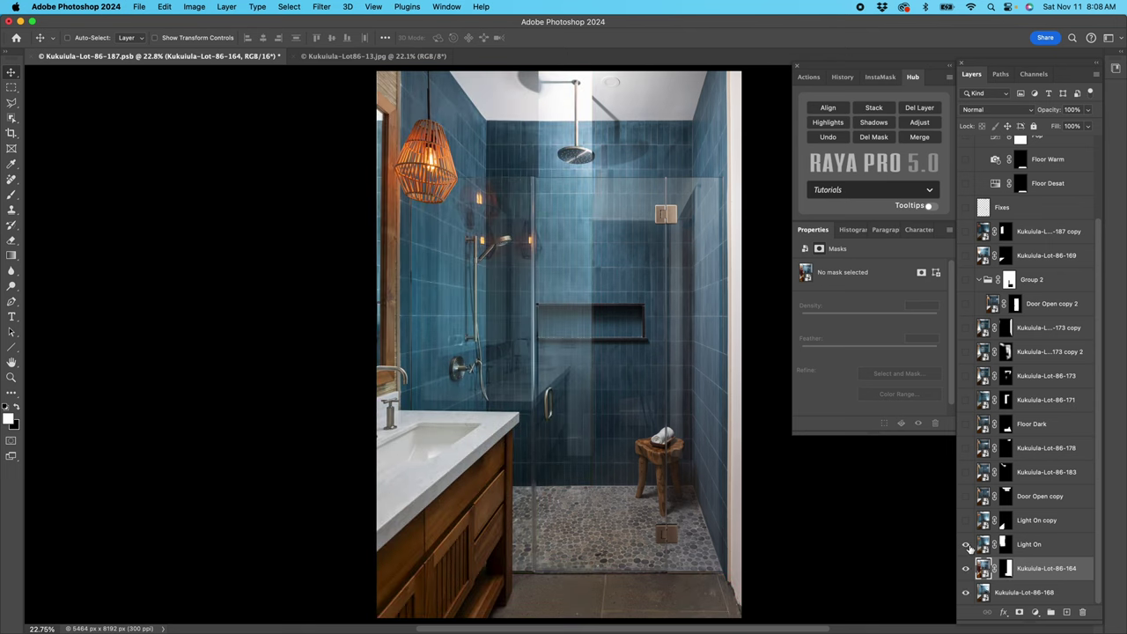
{"action": "left_click", "coordinate": [1005, 545]}
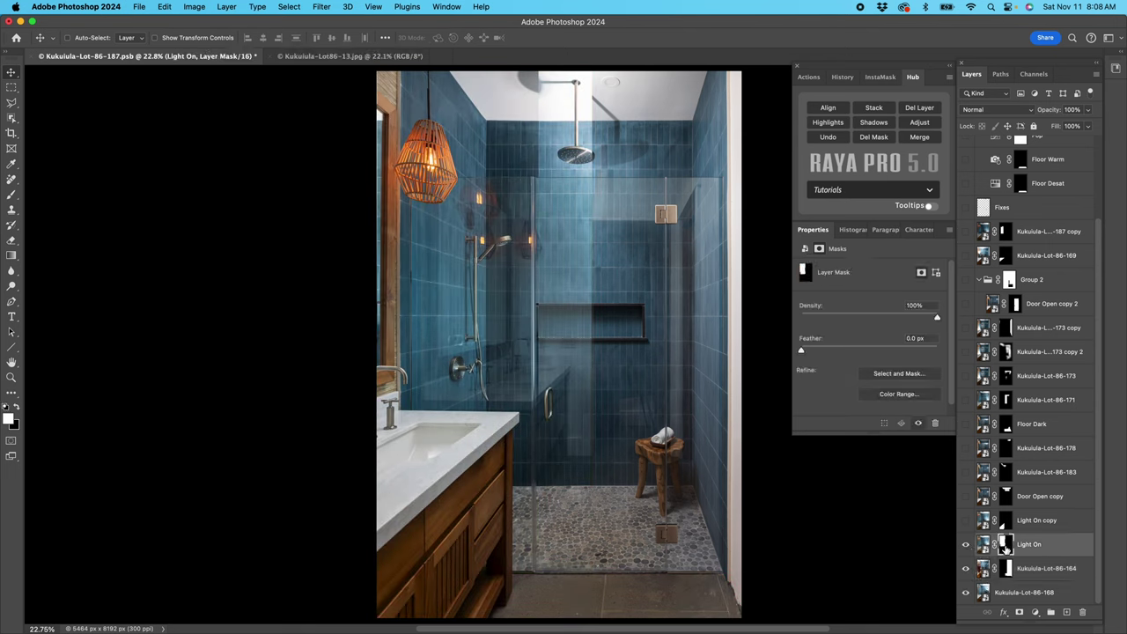
{"action": "left_click", "coordinate": [1005, 547], "text": "alt+shift"}
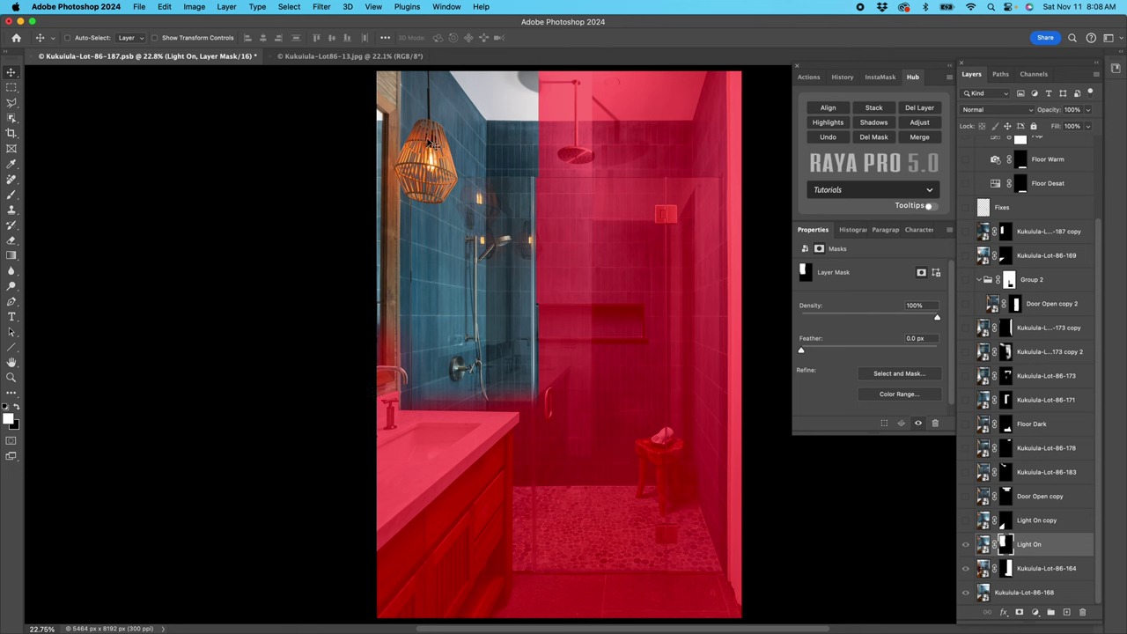
{"action": "key", "text": "backslash"}
{"action": "left_click", "coordinate": [1006, 544], "text": "shift"}
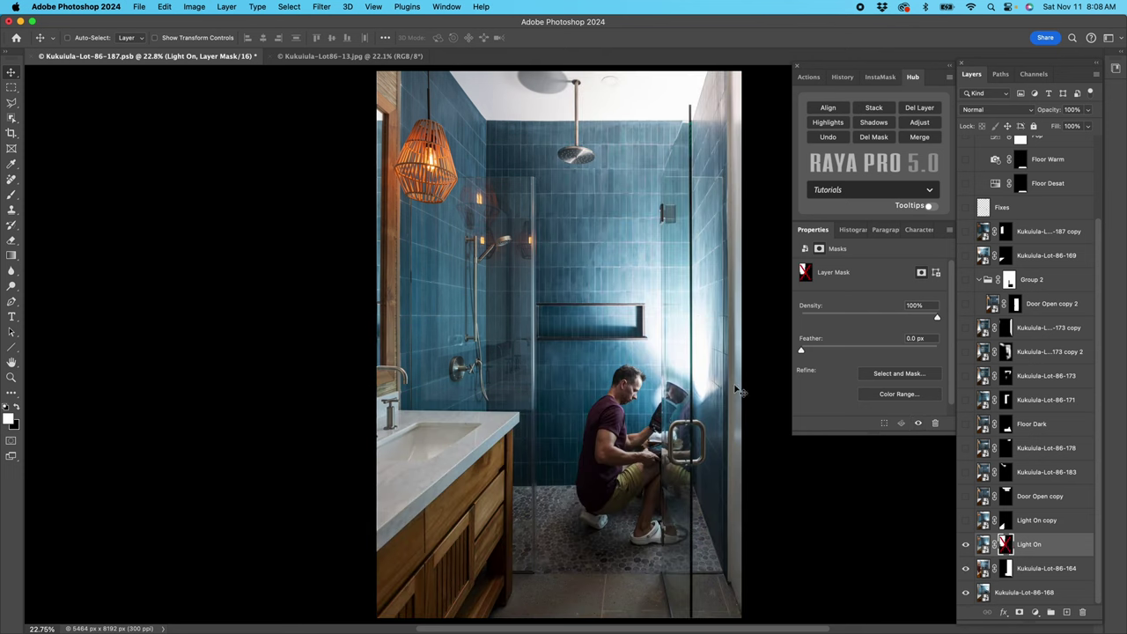
{"action": "left_click", "coordinate": [1006, 544], "text": "shift"}
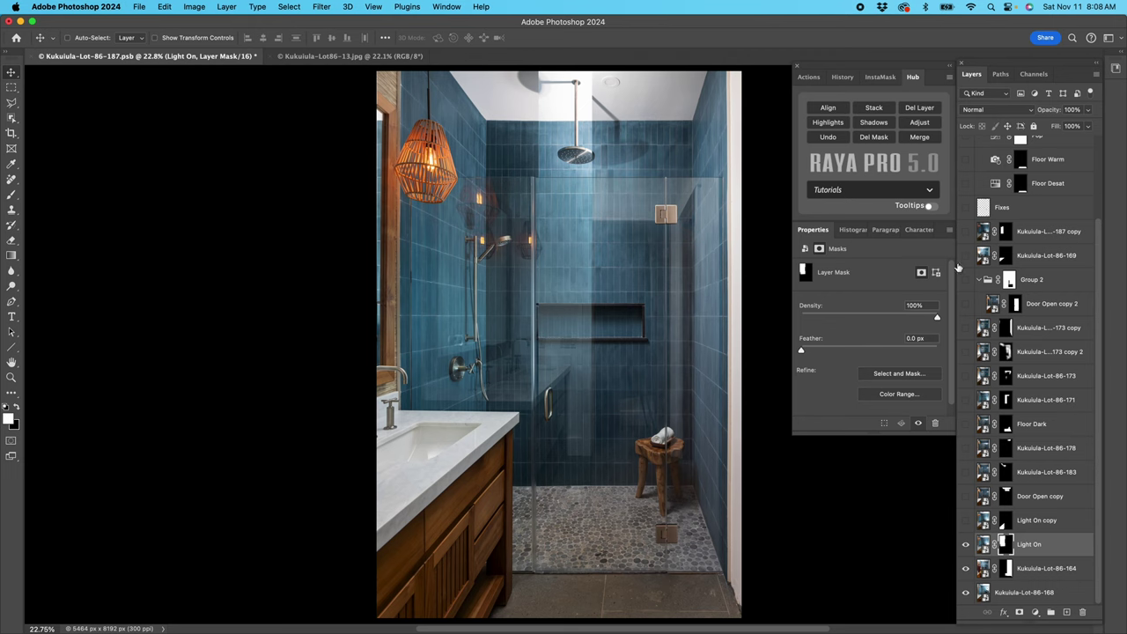
Step: Show Light On copy, inspect its mask, and keep its opacity at 50% after trying 100%
{"action": "left_click", "coordinate": [966, 521]}
{"action": "left_click", "coordinate": [982, 519]}
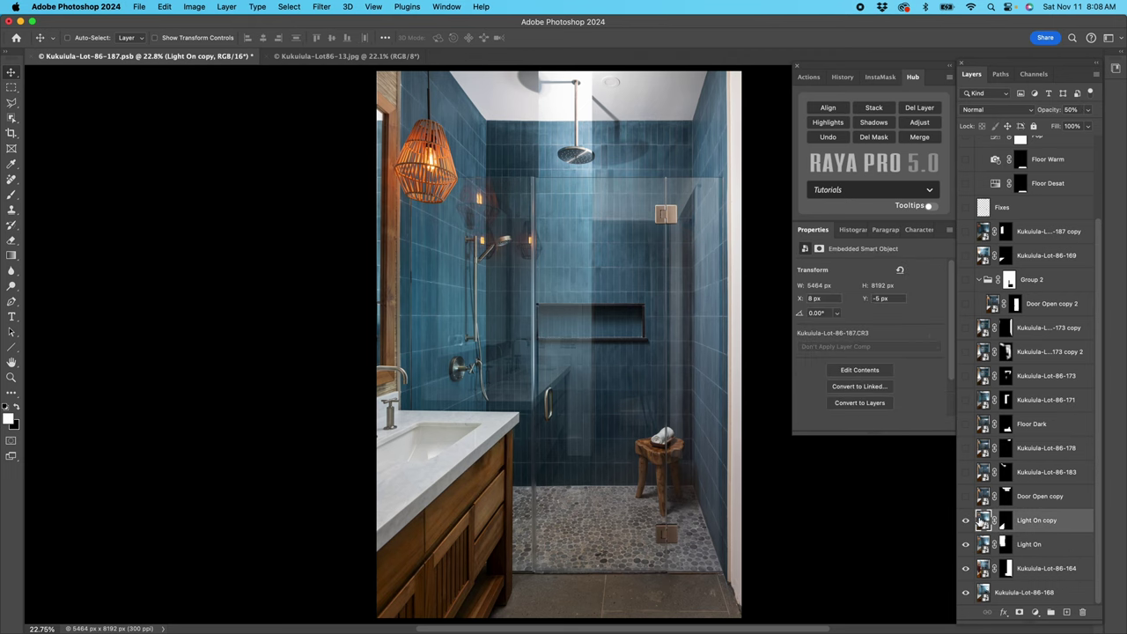
{"action": "left_click", "coordinate": [1005, 525], "text": "alt+shift"}
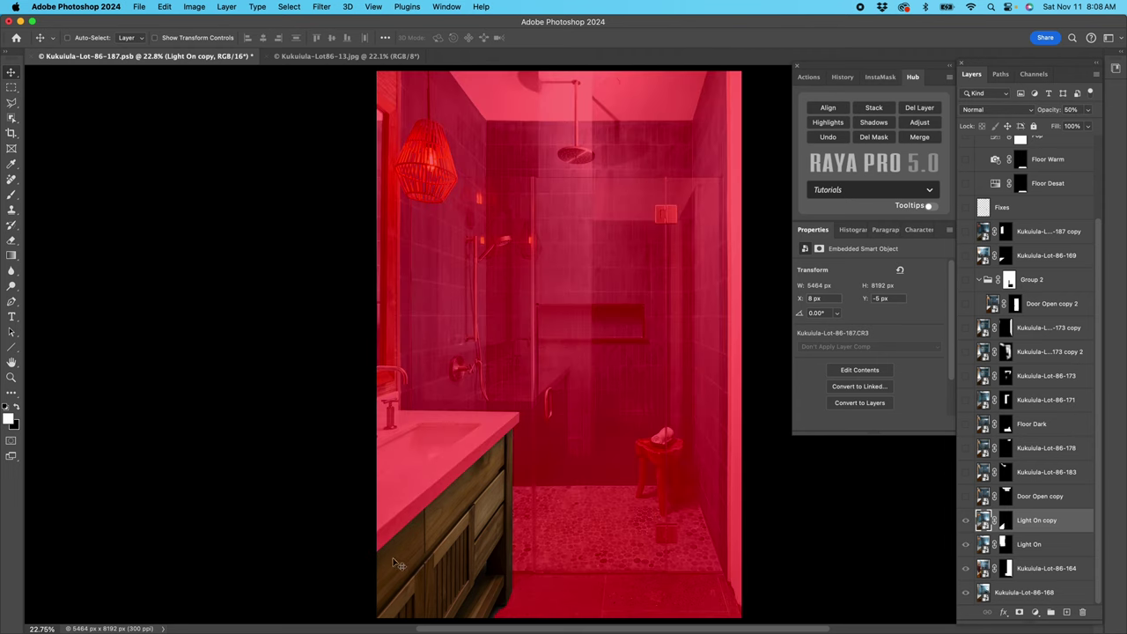
{"action": "left_click", "coordinate": [1006, 524], "text": "alt+shift"}
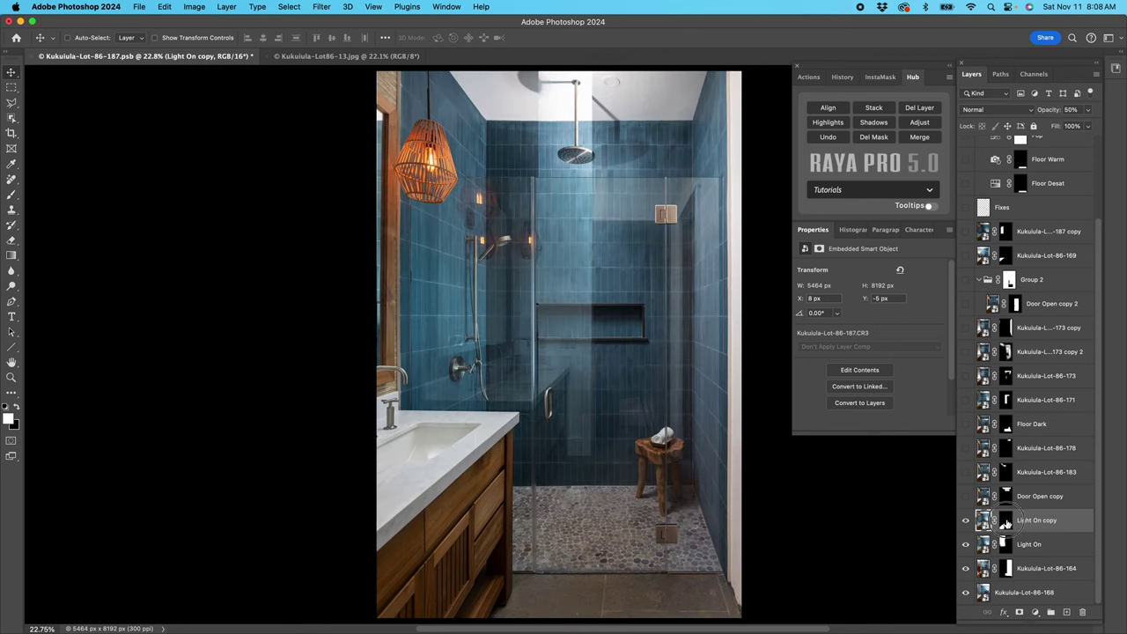
{"action": "left_click", "coordinate": [1004, 526], "text": "shift"}
{"action": "left_click", "coordinate": [1088, 110]}
{"action": "left_click_drag", "start_coordinate": [1087, 123], "coordinate": [1115, 124]}
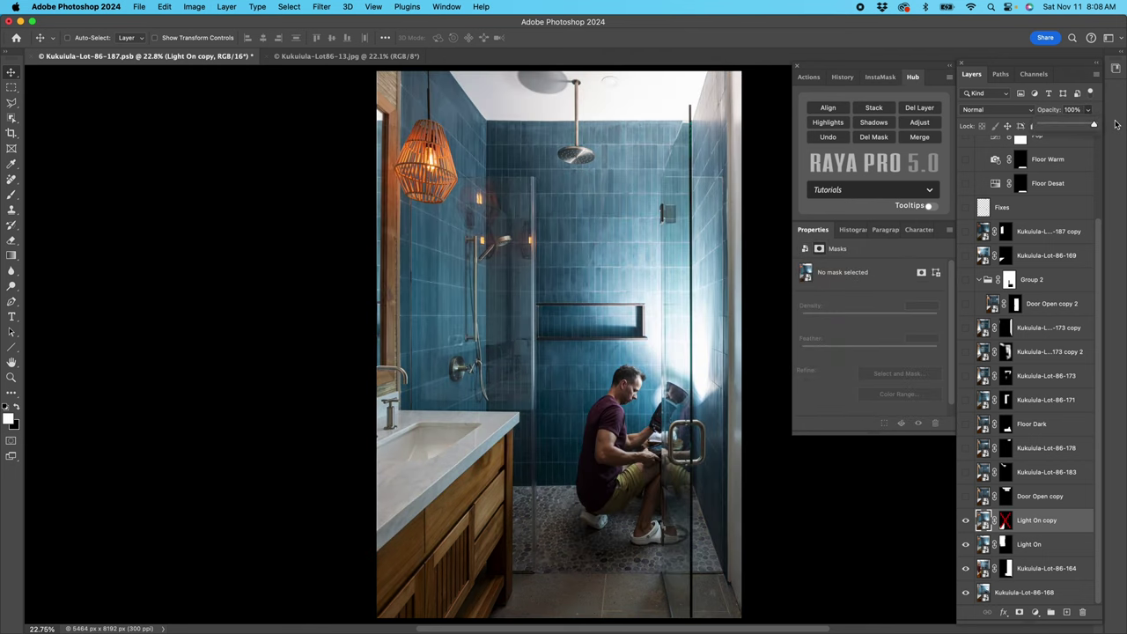
{"action": "key", "text": "5"}
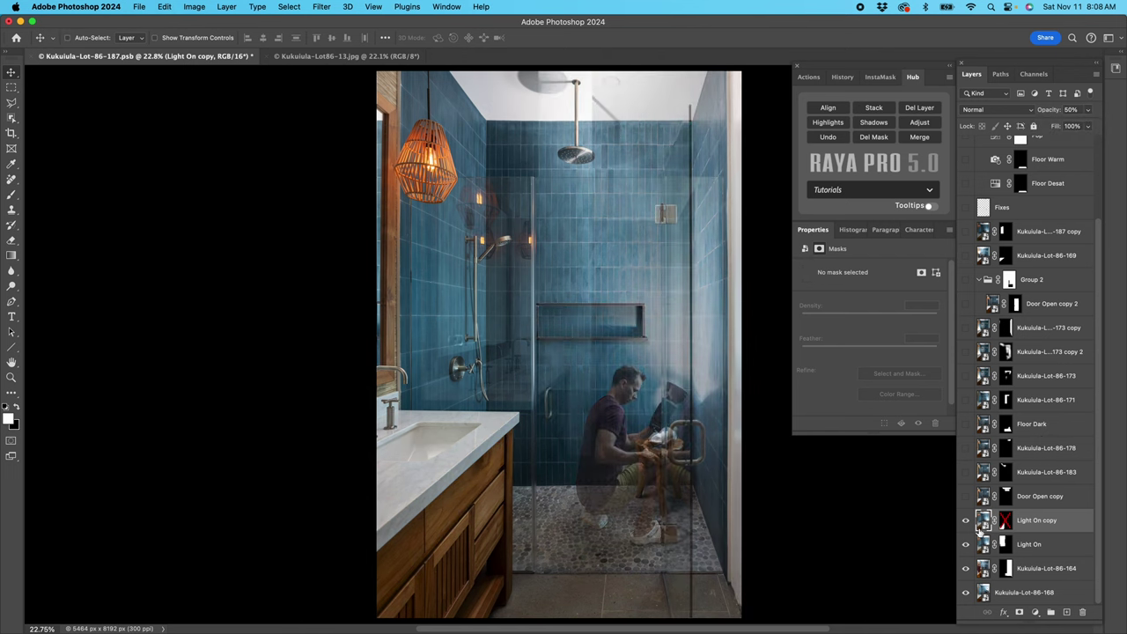
{"action": "left_click", "coordinate": [1005, 525], "text": "shift"}
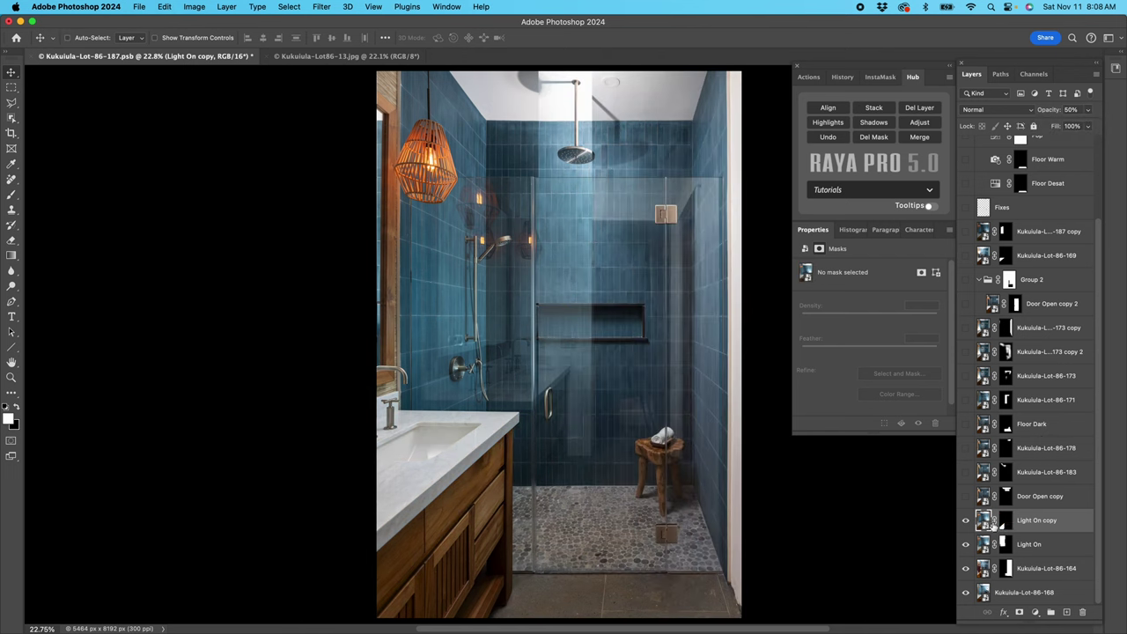
{"action": "left_click", "coordinate": [965, 521]}
Step: Show Door Open copy, comparing the ceiling with it on and off, and check its mask
{"action": "left_click", "coordinate": [964, 521]}
{"action": "left_click", "coordinate": [981, 498]}
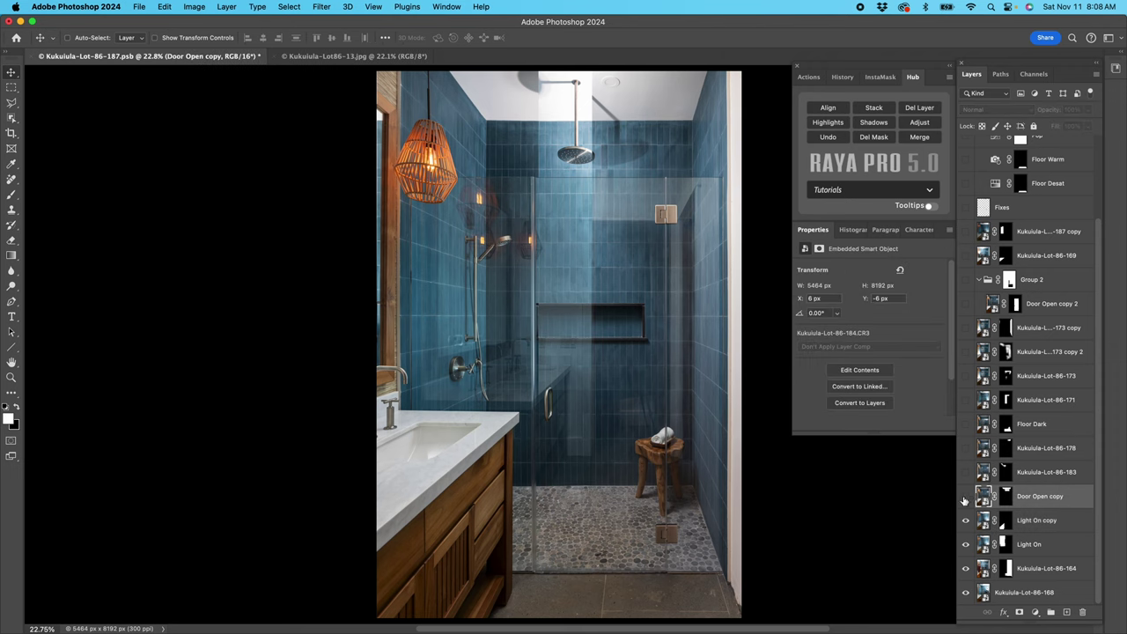
{"action": "left_click", "coordinate": [965, 497]}
{"action": "left_click", "coordinate": [965, 499]}
{"action": "left_click", "coordinate": [966, 499]}
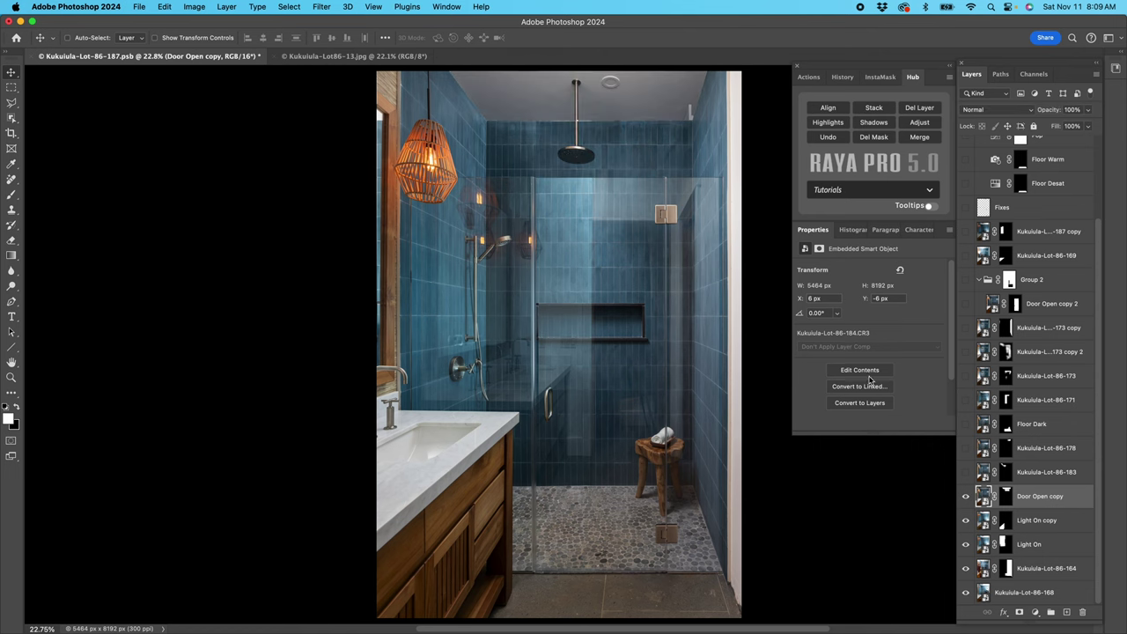
{"action": "left_click", "coordinate": [1009, 497], "text": "alt+shift"}
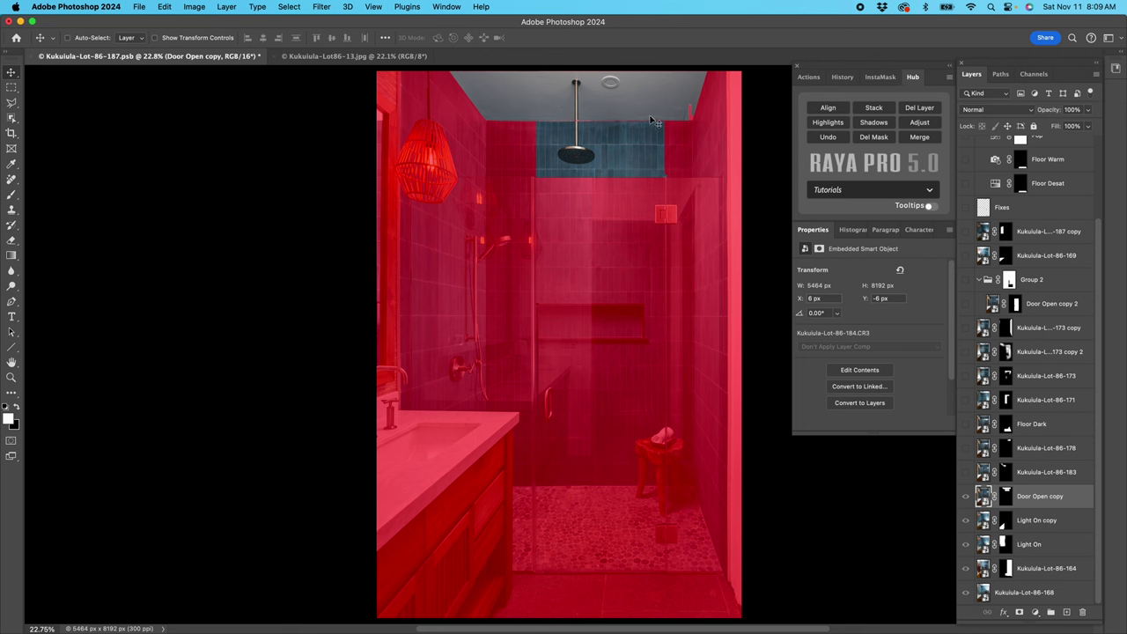
{"action": "left_click", "coordinate": [1007, 496], "text": "alt+shift"}
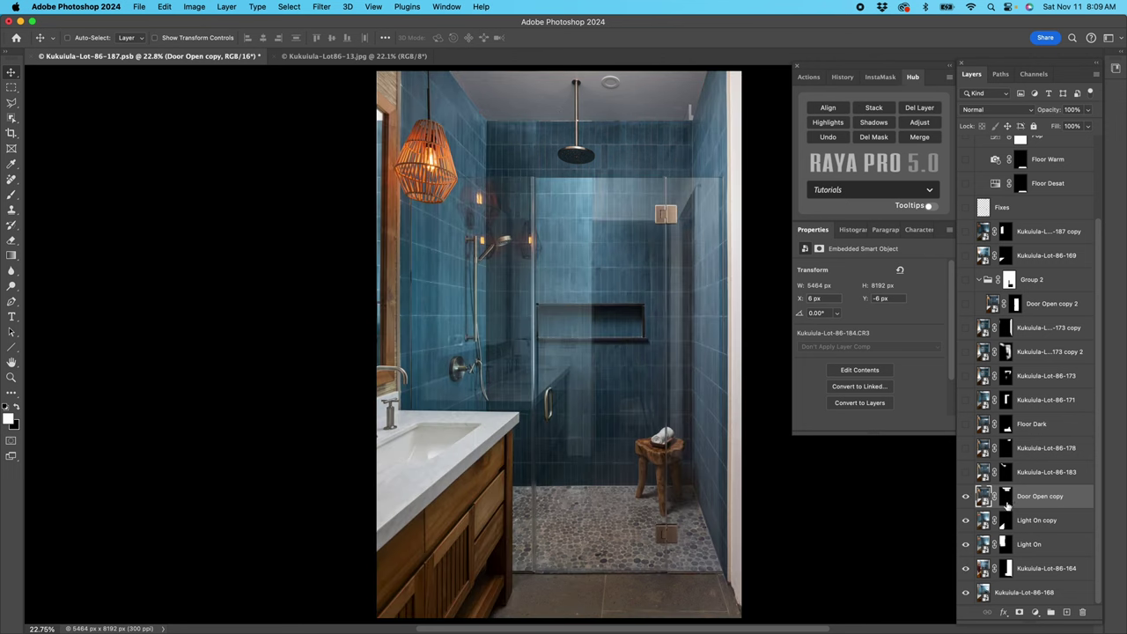
{"action": "left_click", "coordinate": [1007, 499], "text": "shift"}
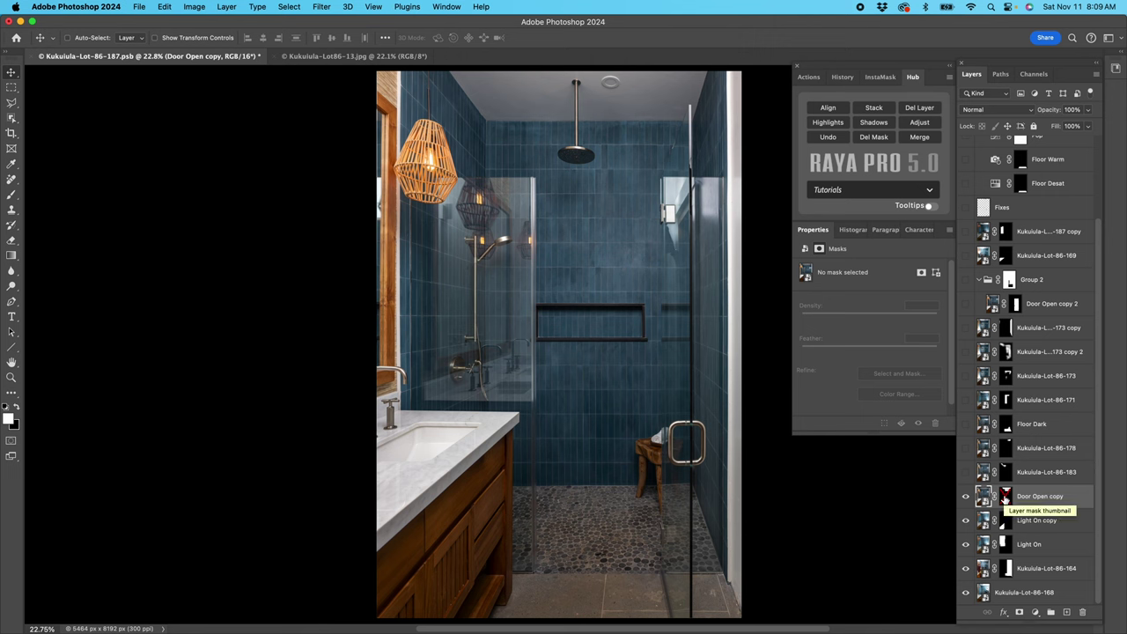
{"action": "left_click", "coordinate": [1005, 498], "text": "shift"}
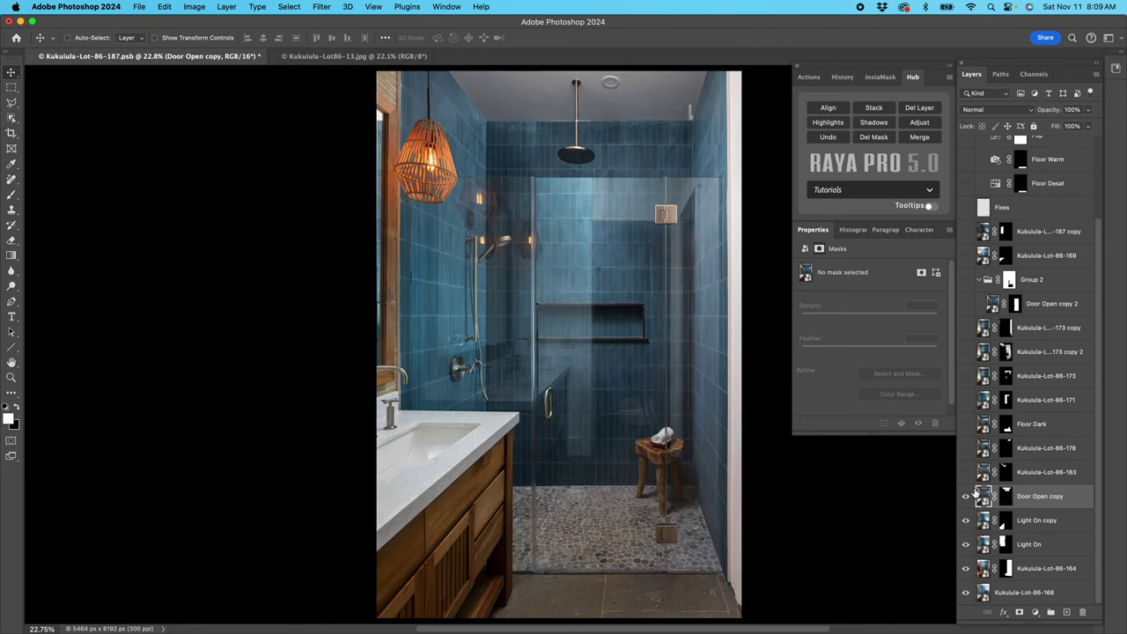
Step: Show layer Kukuiula-Lot-86-183 and preview its mask as a red overlay
{"action": "left_click", "coordinate": [977, 473]}
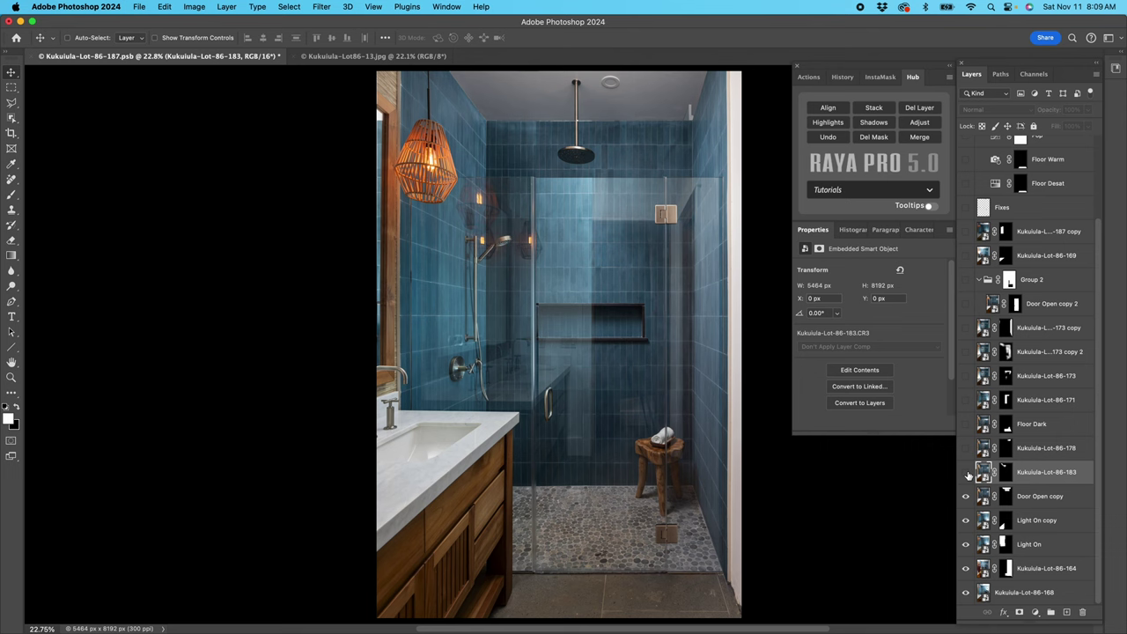
{"action": "left_click", "coordinate": [966, 473]}
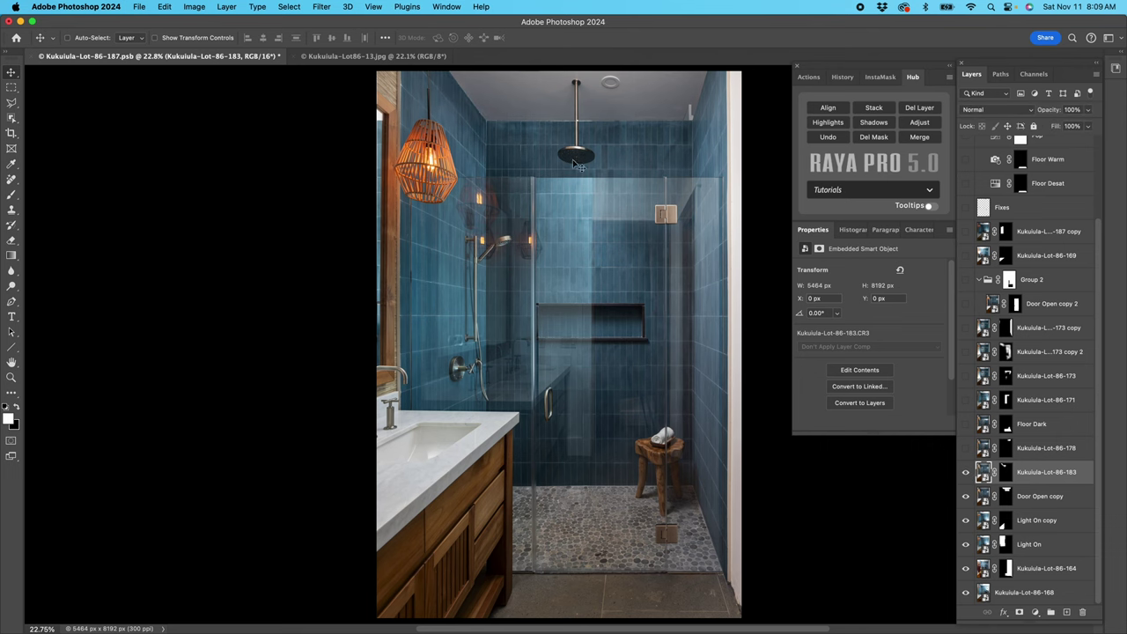
{"action": "left_click", "coordinate": [1008, 476]}
{"action": "left_click", "coordinate": [1007, 475], "text": "alt+shift"}
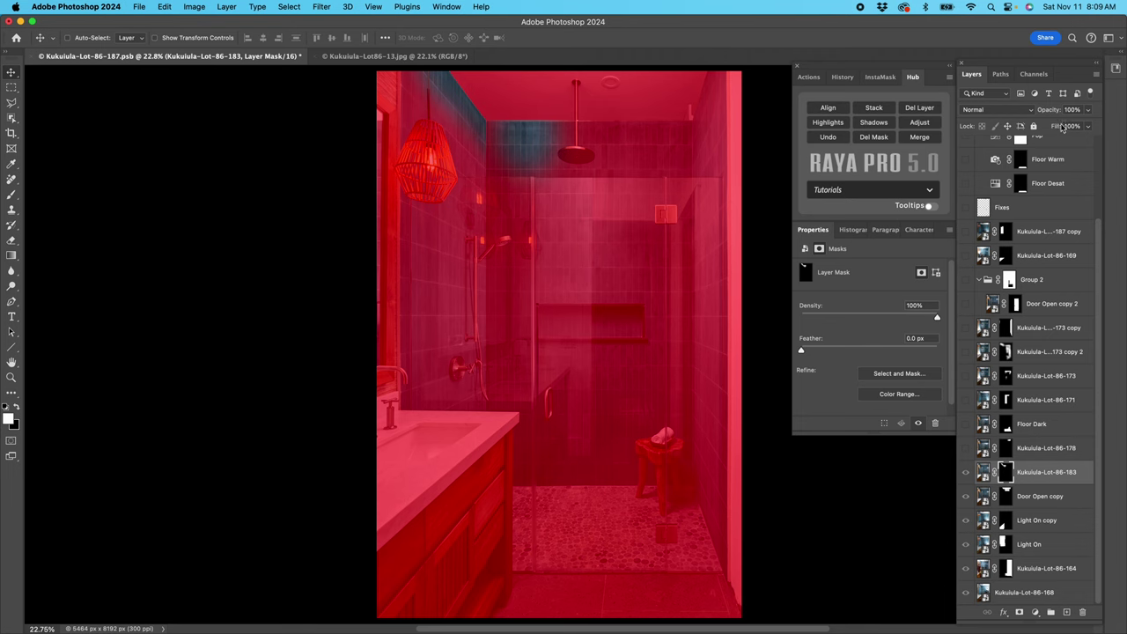
{"action": "key", "text": "backslash"}
Step: Show layer Kukuiula-Lot-86-178 and compare it with its mask disabled and enabled
{"action": "left_click", "coordinate": [982, 451]}
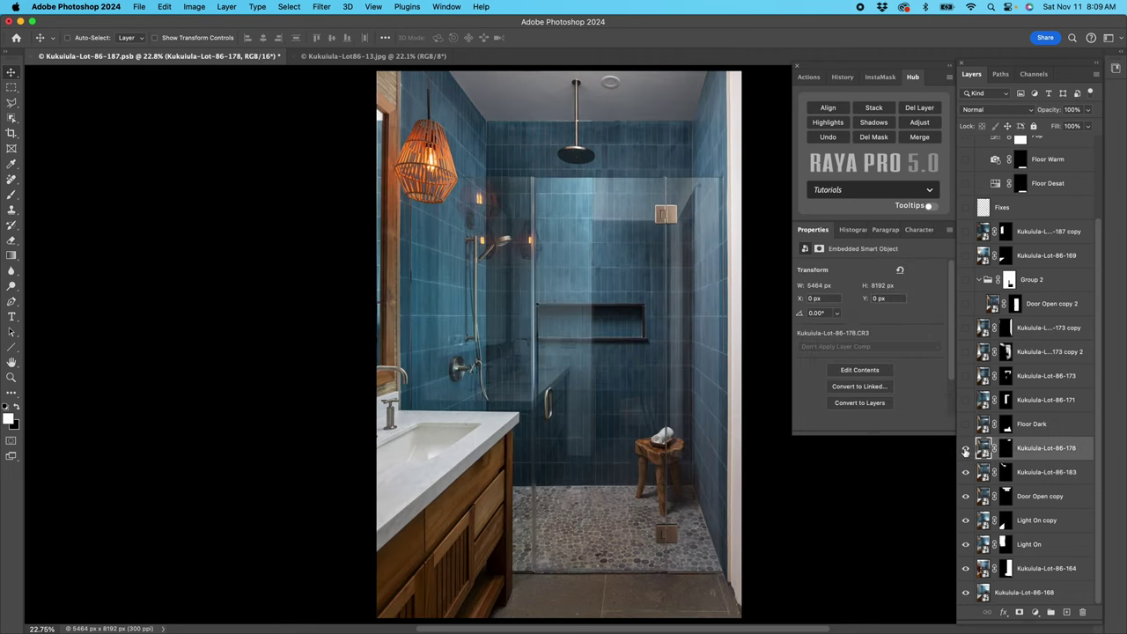
{"action": "left_click", "coordinate": [966, 450]}
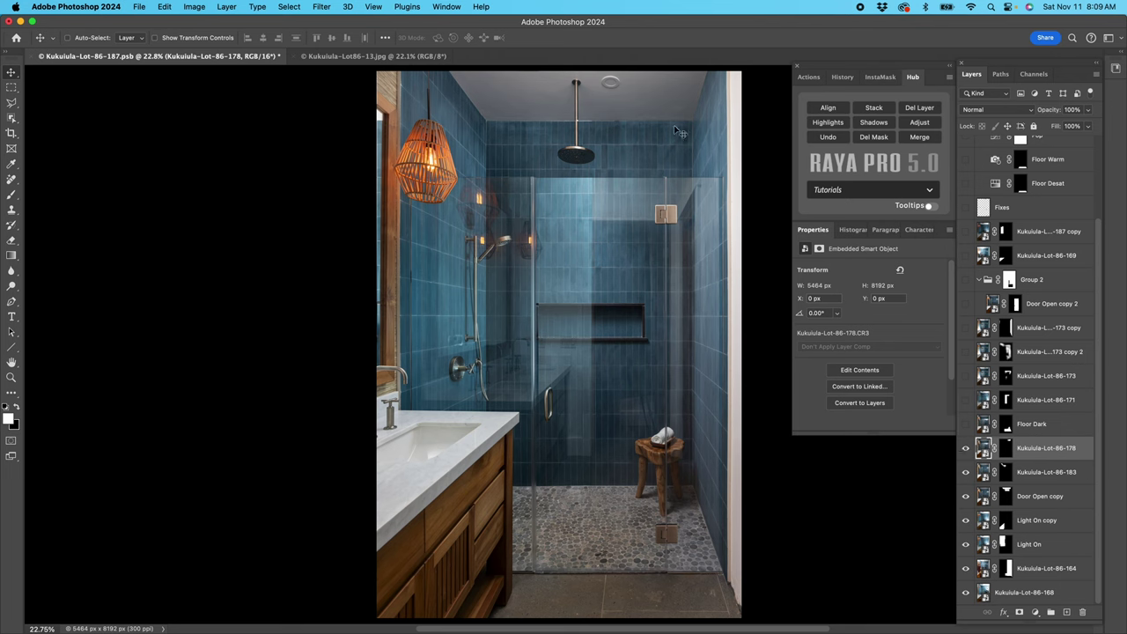
{"action": "left_click", "coordinate": [1007, 450], "text": "shift"}
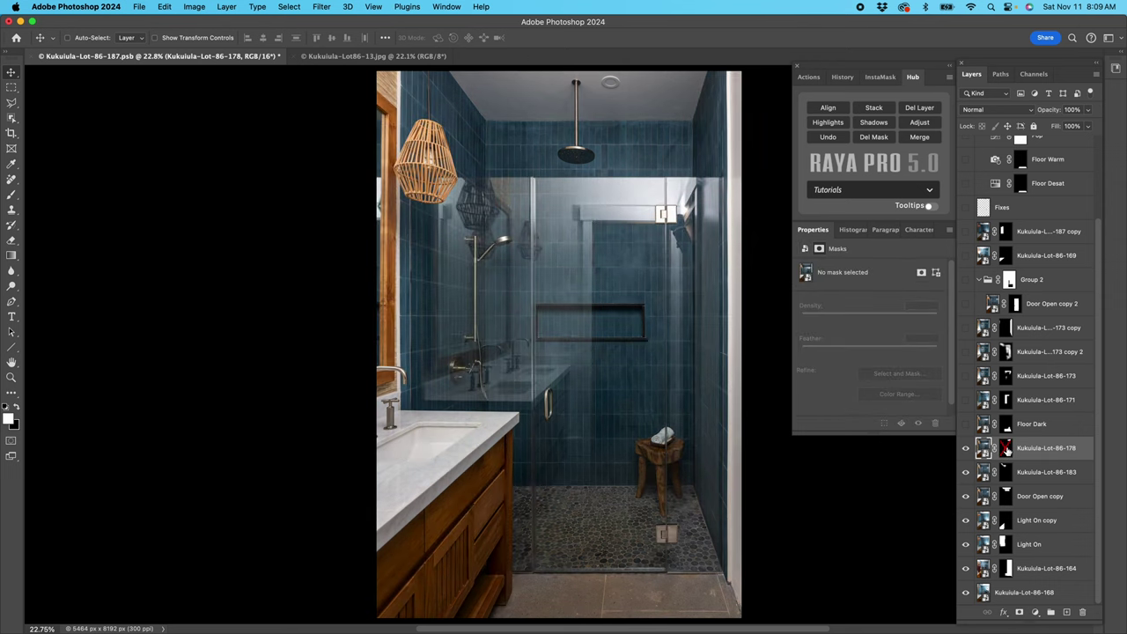
{"action": "left_click", "coordinate": [1005, 450], "text": "shift"}
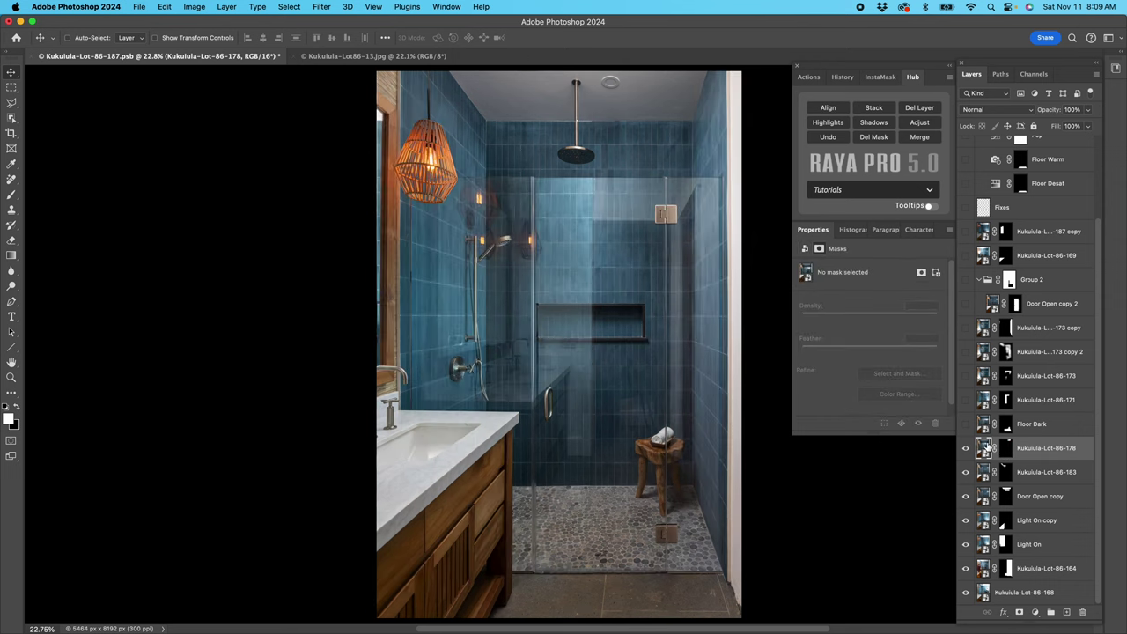
Step: Show the Floor Dark layer, comparing the floor, and inspect its mask overlay
{"action": "left_click", "coordinate": [980, 424]}
{"action": "left_click", "coordinate": [965, 424]}
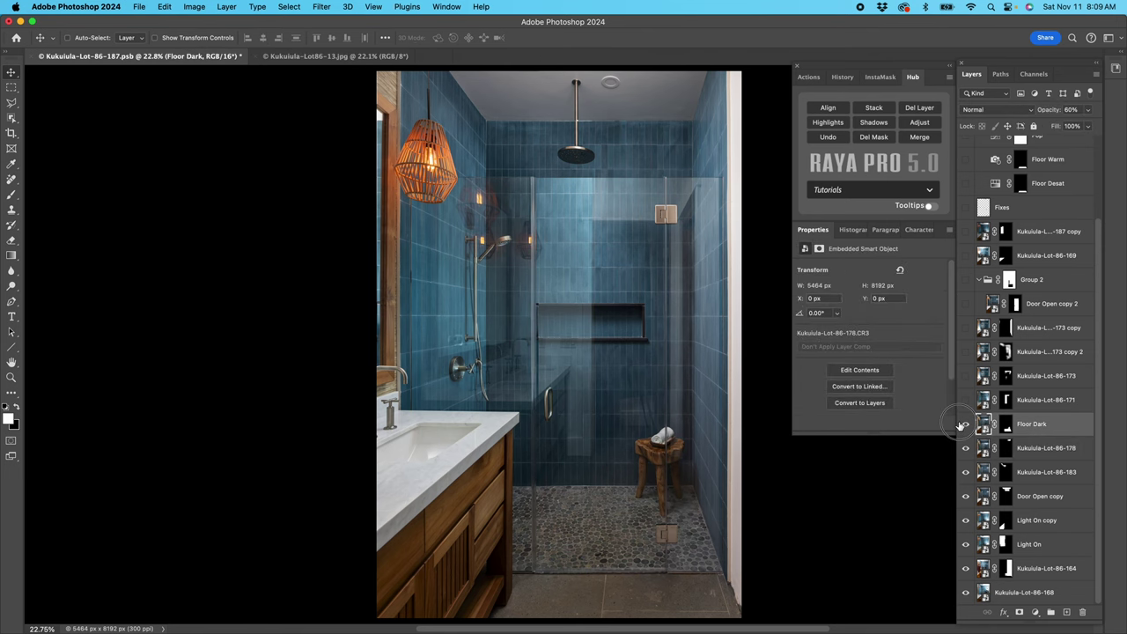
{"action": "left_click", "coordinate": [965, 425]}
{"action": "left_click", "coordinate": [965, 424]}
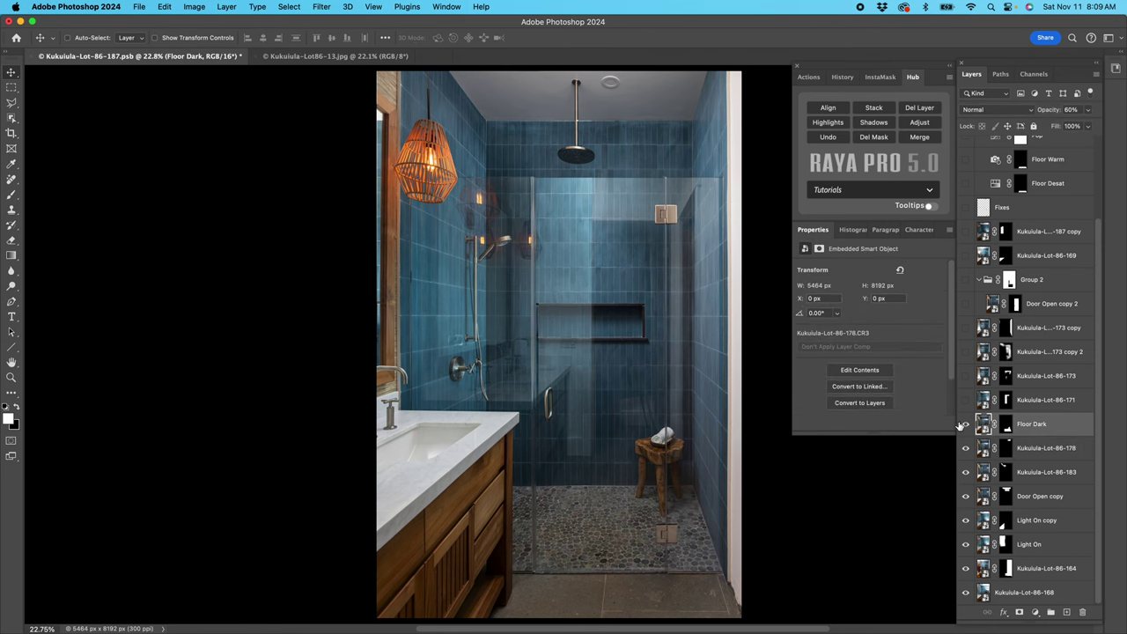
{"action": "left_click", "coordinate": [1008, 425]}
{"action": "key", "text": "backslash"}
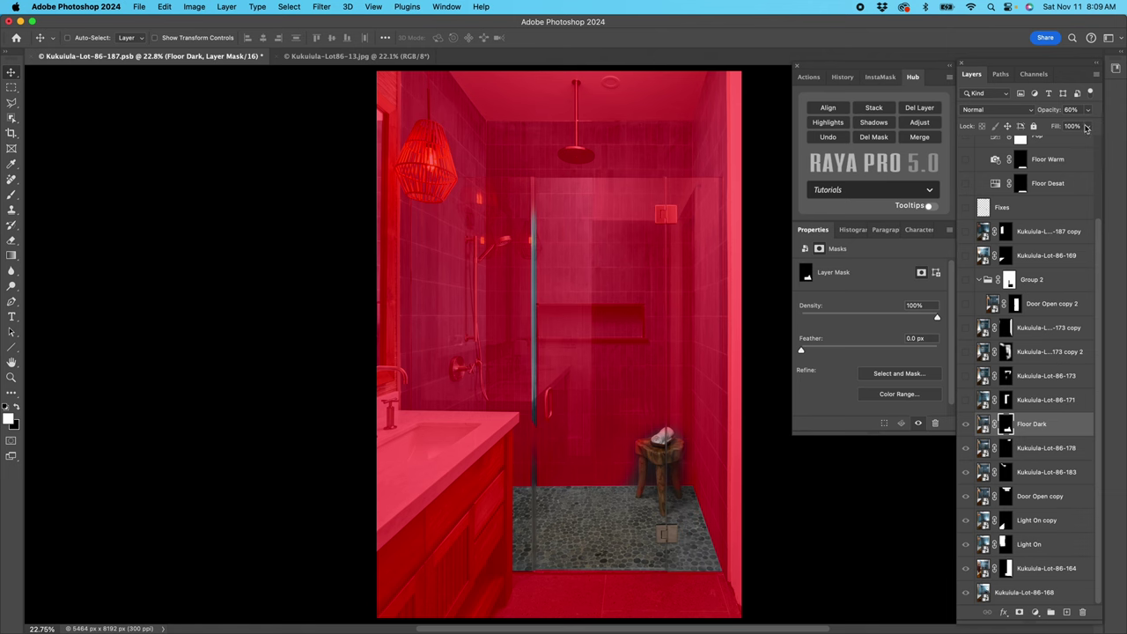
{"action": "key", "text": "backslash"}
{"action": "left_click", "coordinate": [1007, 427], "text": "shift"}
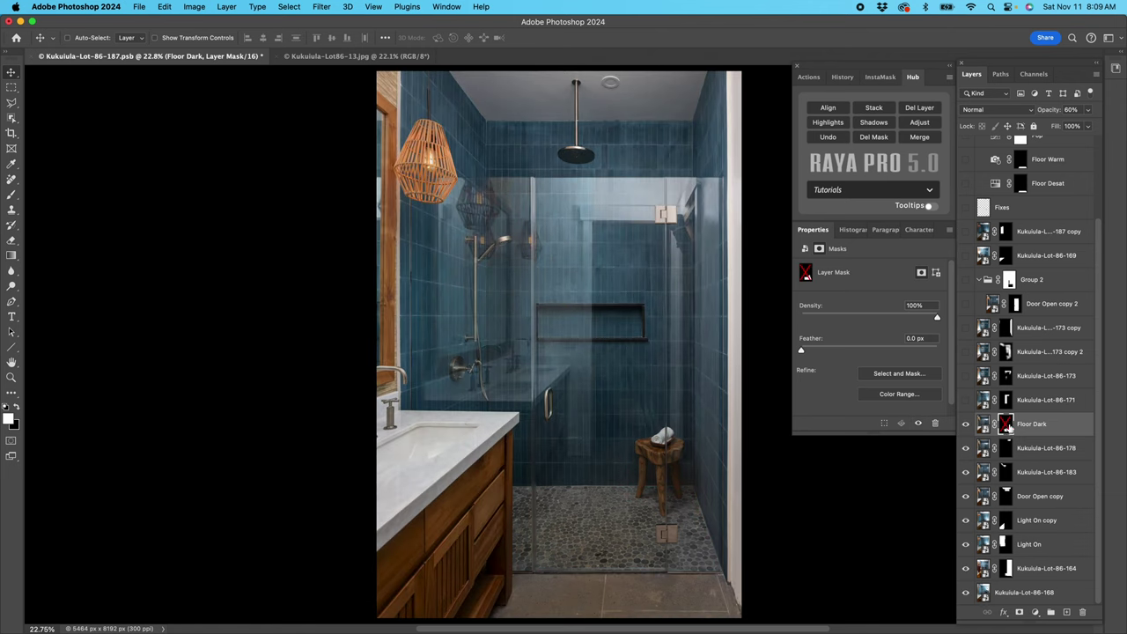
{"action": "left_click", "coordinate": [1008, 427], "text": "shift"}
{"action": "left_click", "coordinate": [1009, 427], "text": "shift"}
Step: Turn on Kukuiula-Lot-86-171, comparing the shower glass, and preview its mask
{"action": "left_click", "coordinate": [1006, 427], "text": "shift"}
{"action": "left_click", "coordinate": [970, 402]}
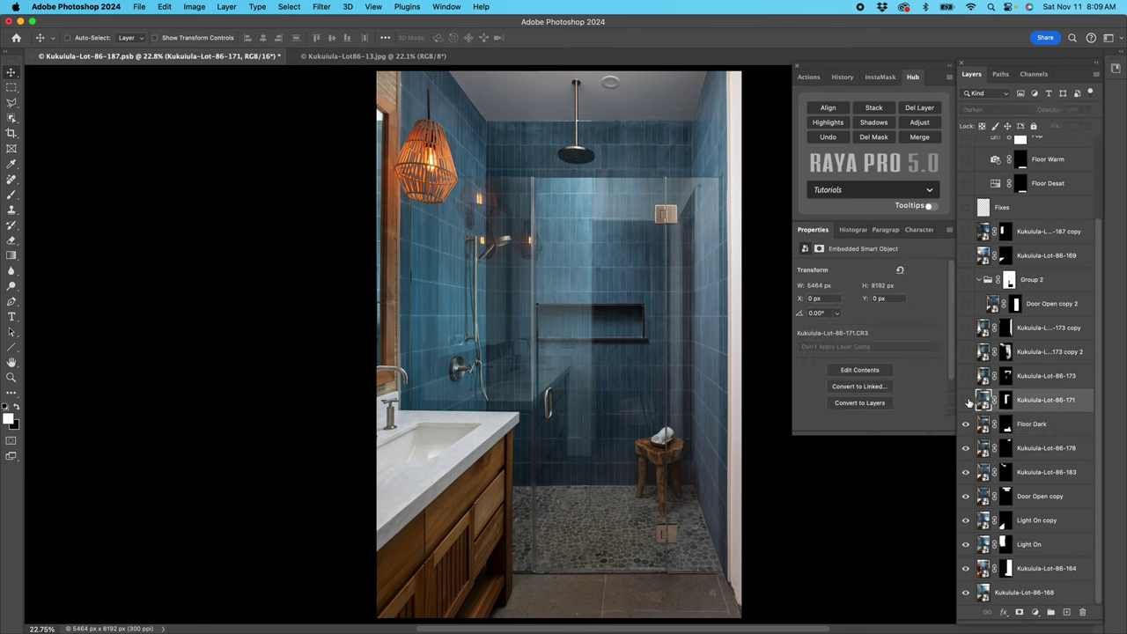
{"action": "left_click", "coordinate": [966, 402]}
{"action": "left_click", "coordinate": [966, 401]}
{"action": "left_click", "coordinate": [966, 402]}
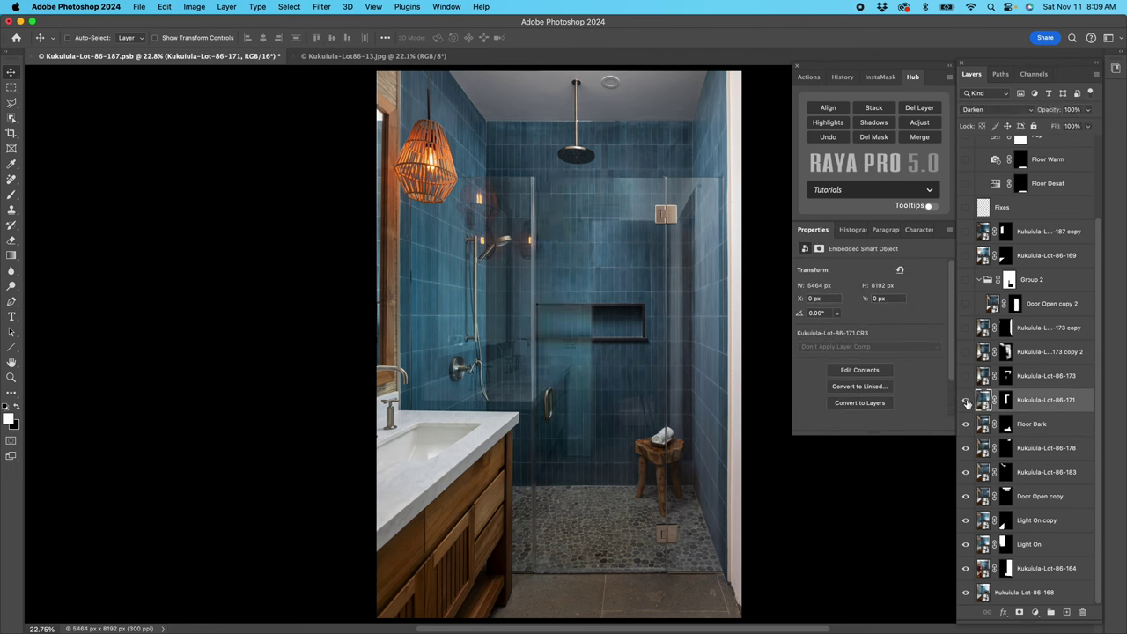
{"action": "left_click", "coordinate": [966, 402]}
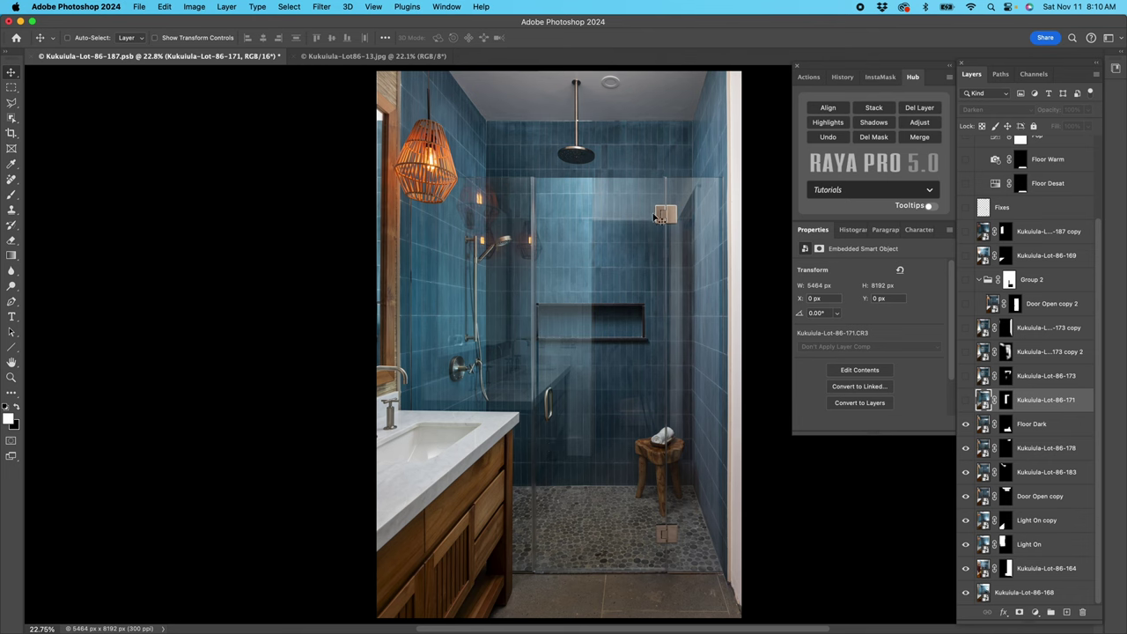
{"action": "left_click", "coordinate": [966, 401]}
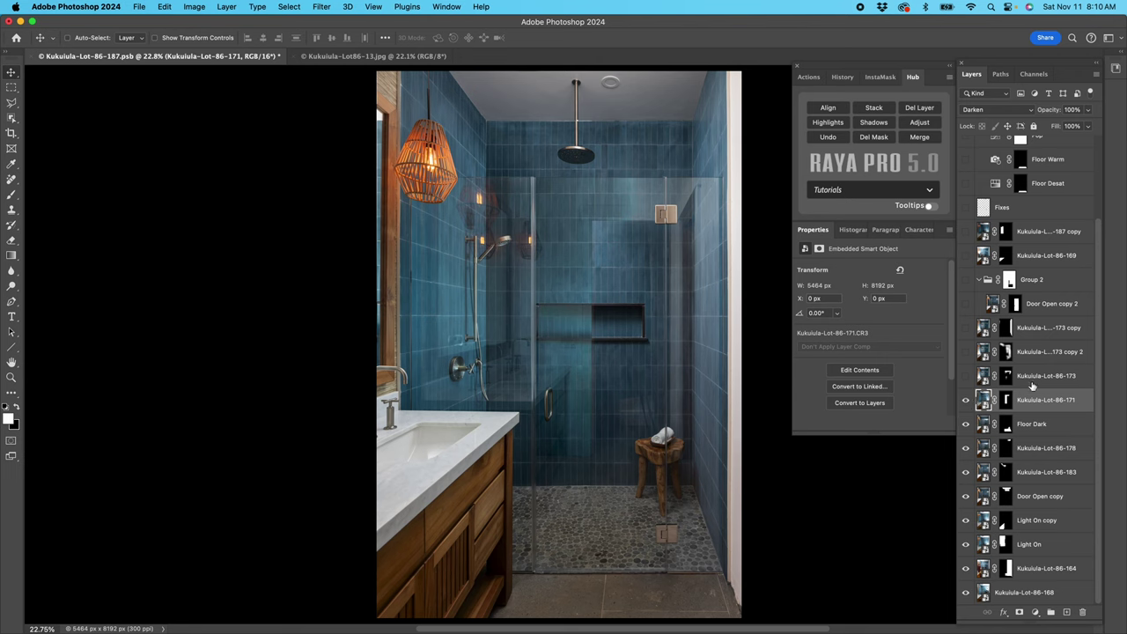
{"action": "left_click", "coordinate": [1008, 402]}
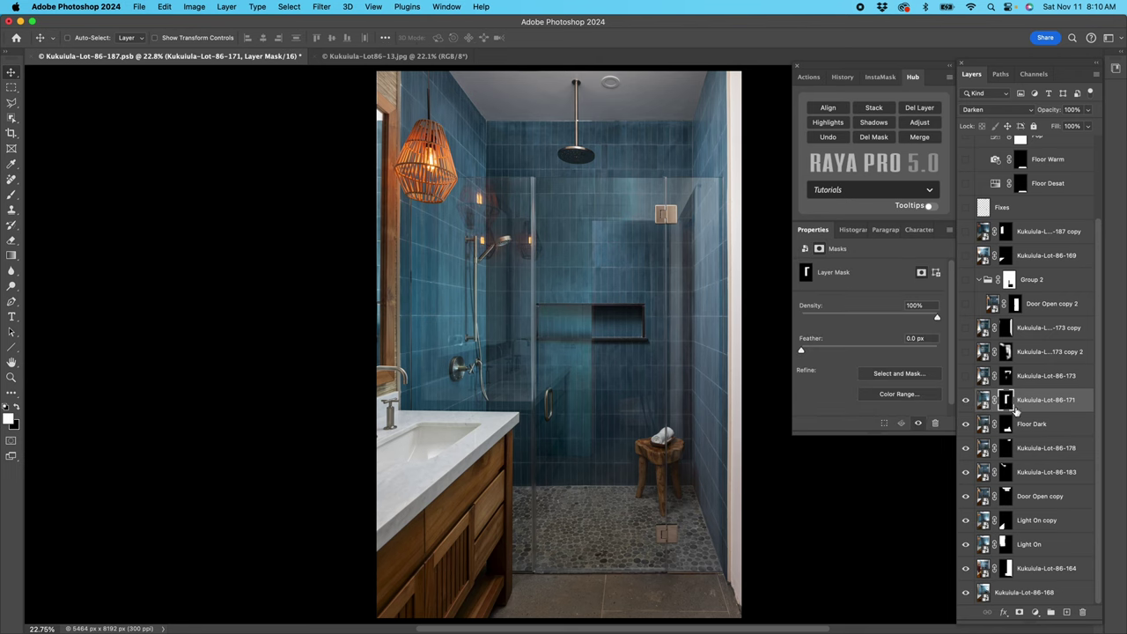
{"action": "key", "text": "backslash"}
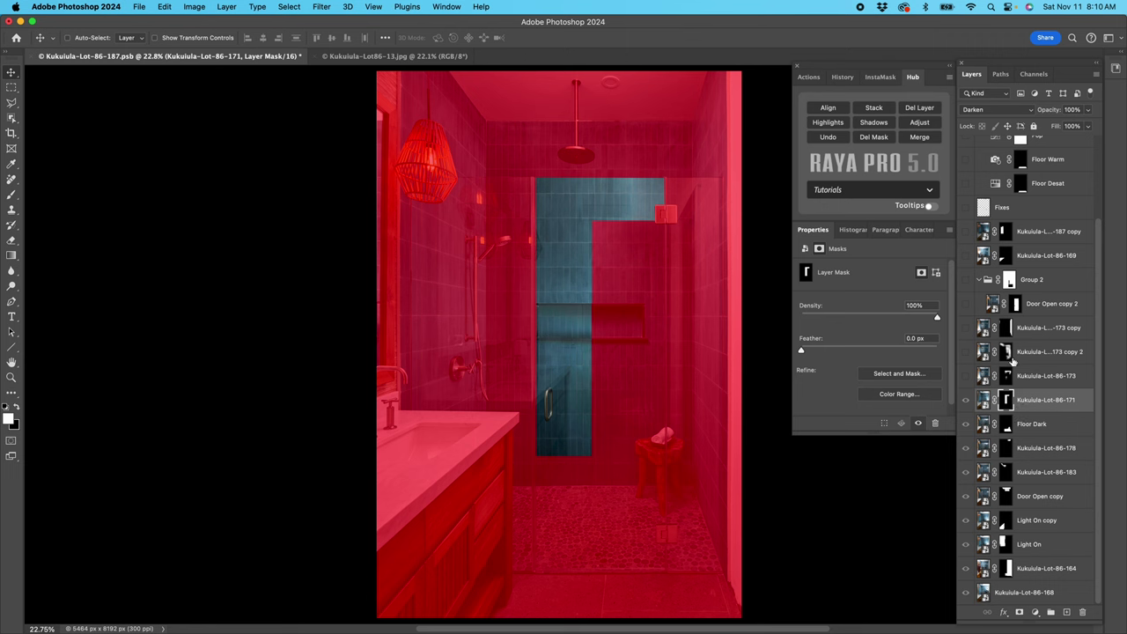
{"action": "key", "text": "backslash"}
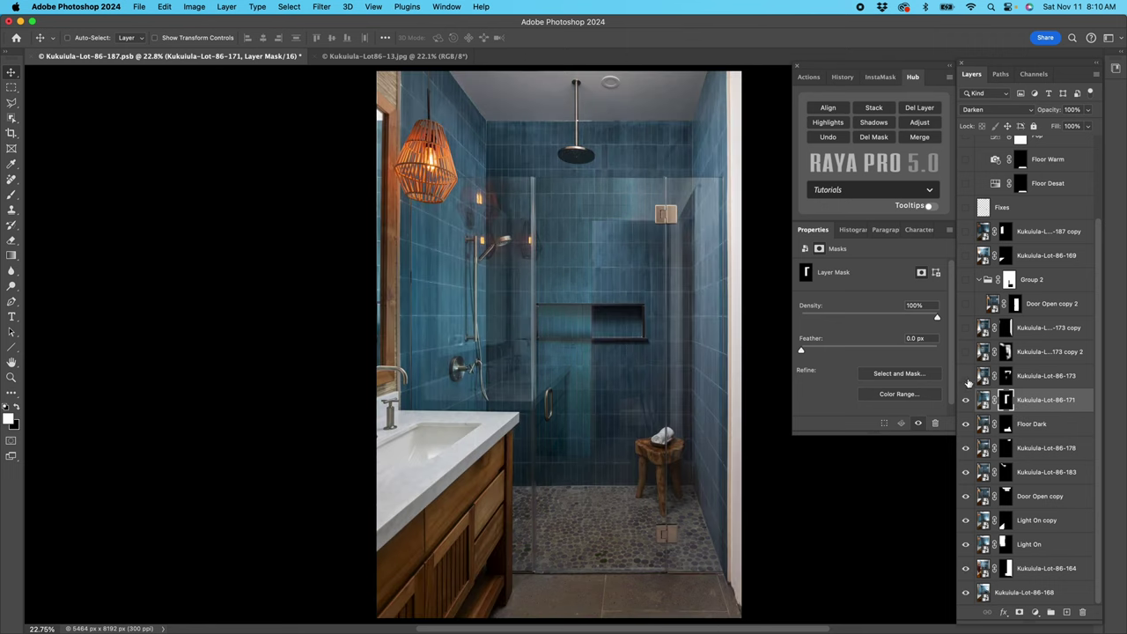
Step: Turn on Kukuiula-Lot-86-173, preview its mask, and compare it on and off
{"action": "left_click", "coordinate": [969, 382]}
{"action": "left_click", "coordinate": [965, 379]}
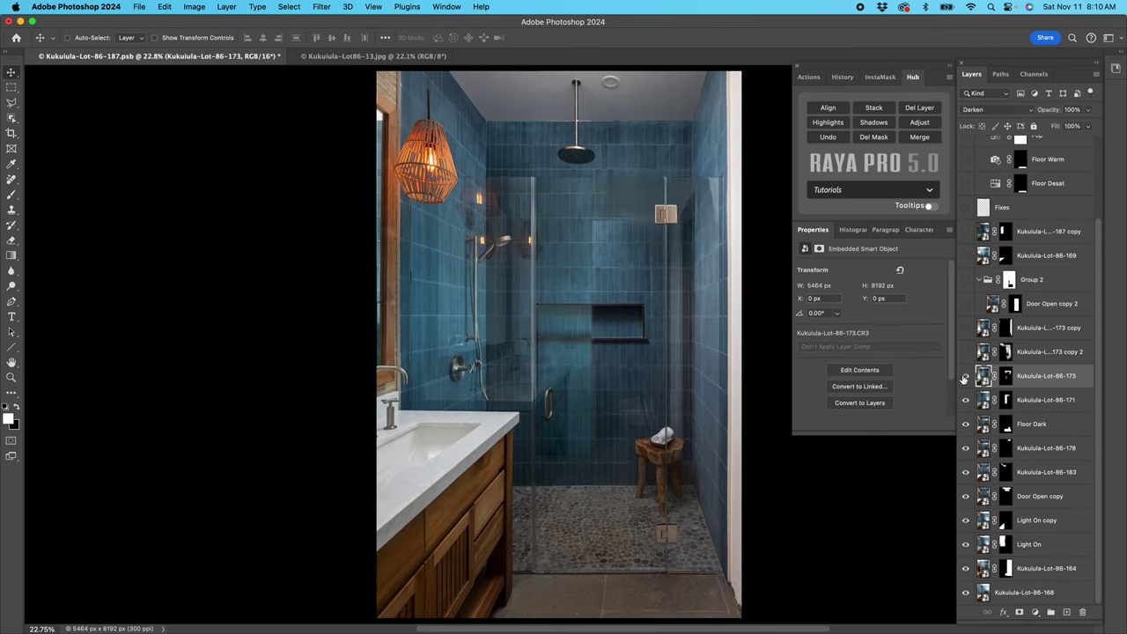
{"action": "left_click", "coordinate": [1008, 376]}
{"action": "key", "text": "backslash"}
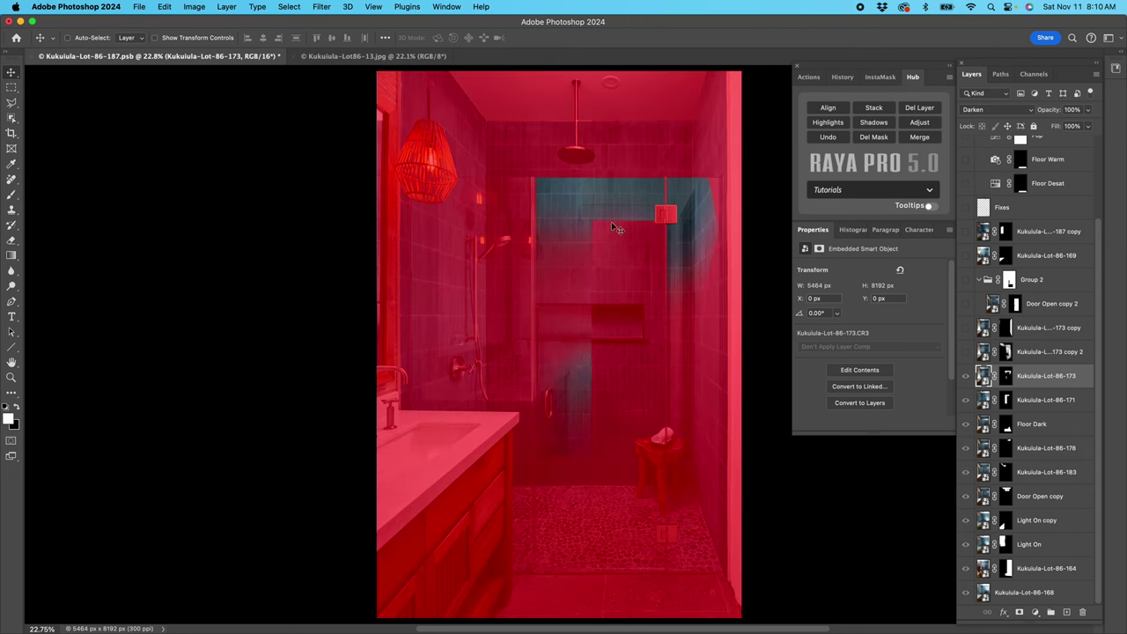
{"action": "key", "text": "backslash"}
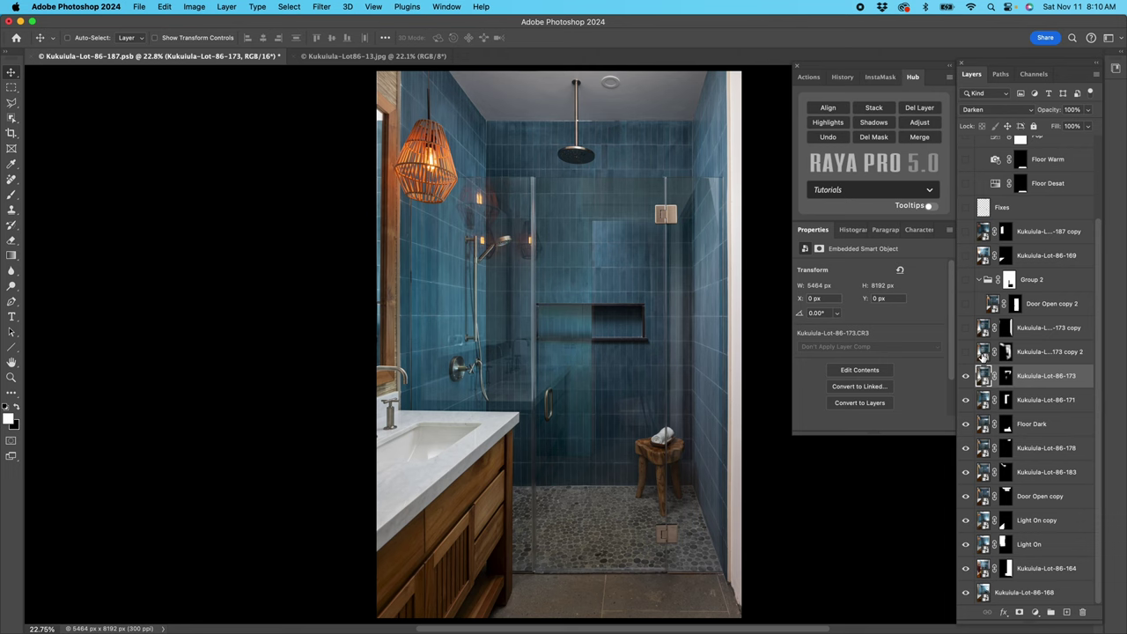
{"action": "left_click", "coordinate": [966, 377]}
{"action": "left_click", "coordinate": [966, 377]}
{"action": "left_click", "coordinate": [966, 377]}
{"action": "left_click", "coordinate": [966, 377]}
Step: Show the 173 copy 2 layer, check its mask, and keep Darken blending after trying Normal
{"action": "left_click", "coordinate": [983, 353]}
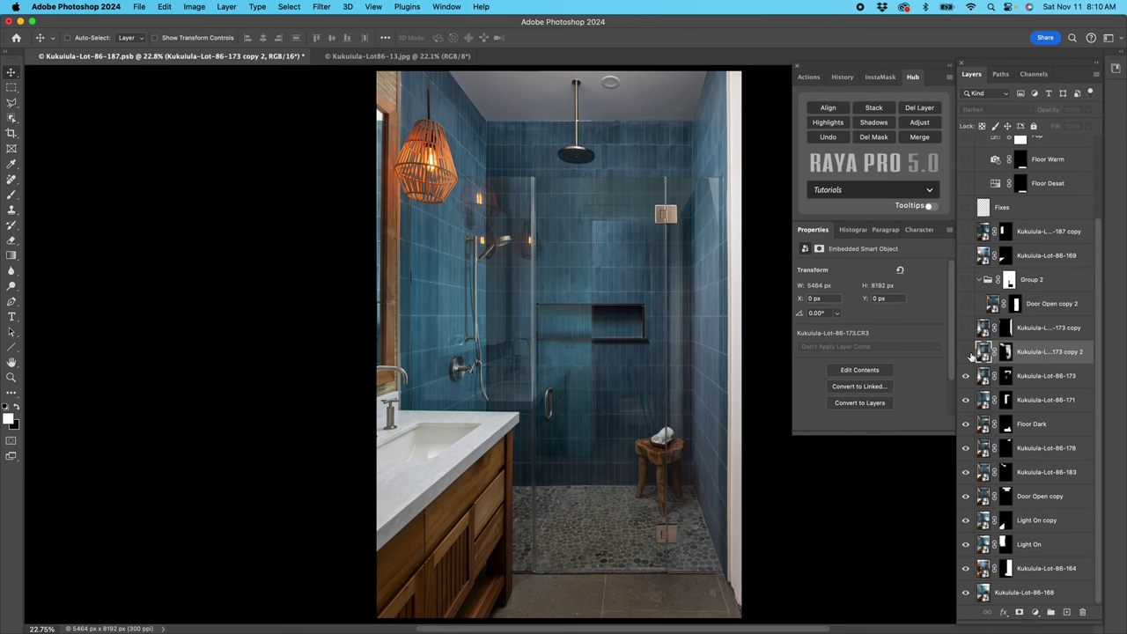
{"action": "left_click", "coordinate": [966, 352]}
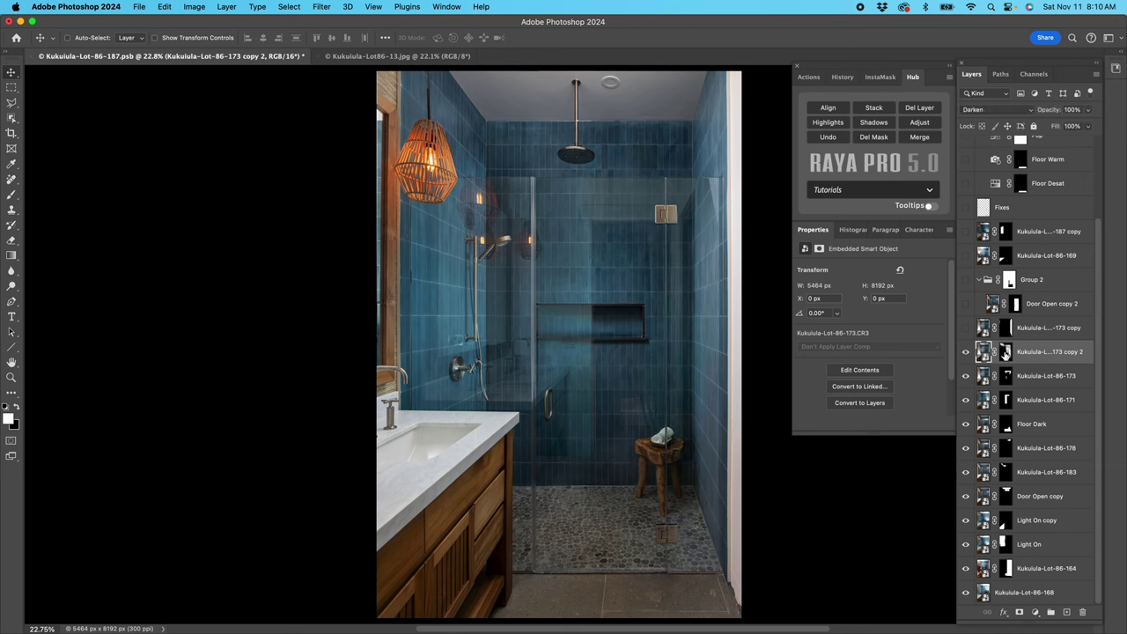
{"action": "left_click", "coordinate": [1006, 352], "text": "shift"}
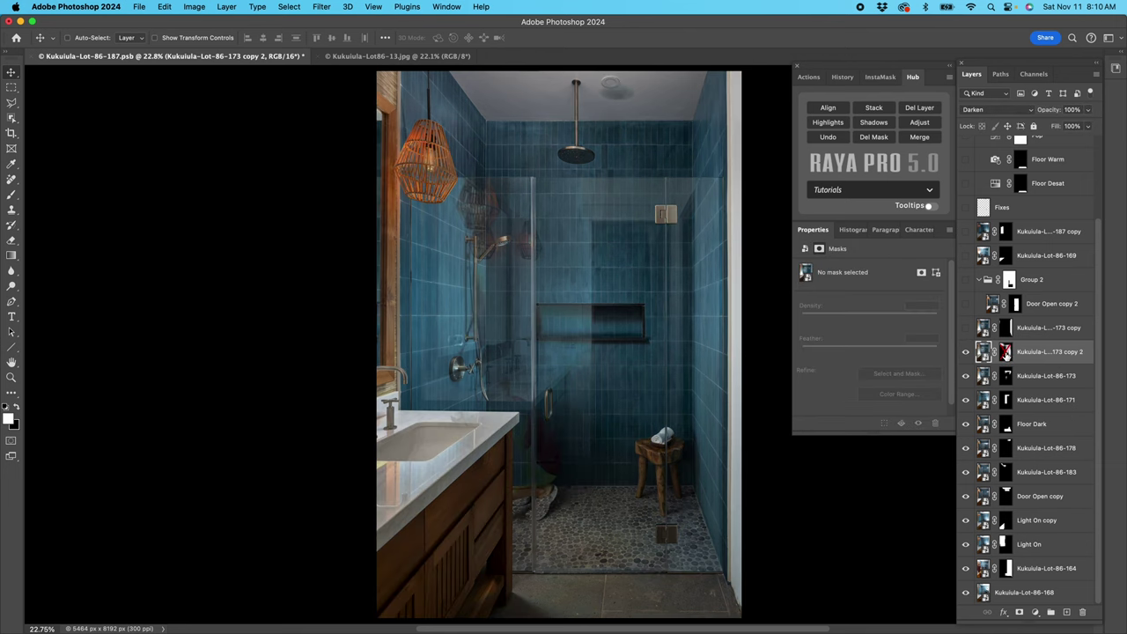
{"action": "left_click", "coordinate": [996, 109]}
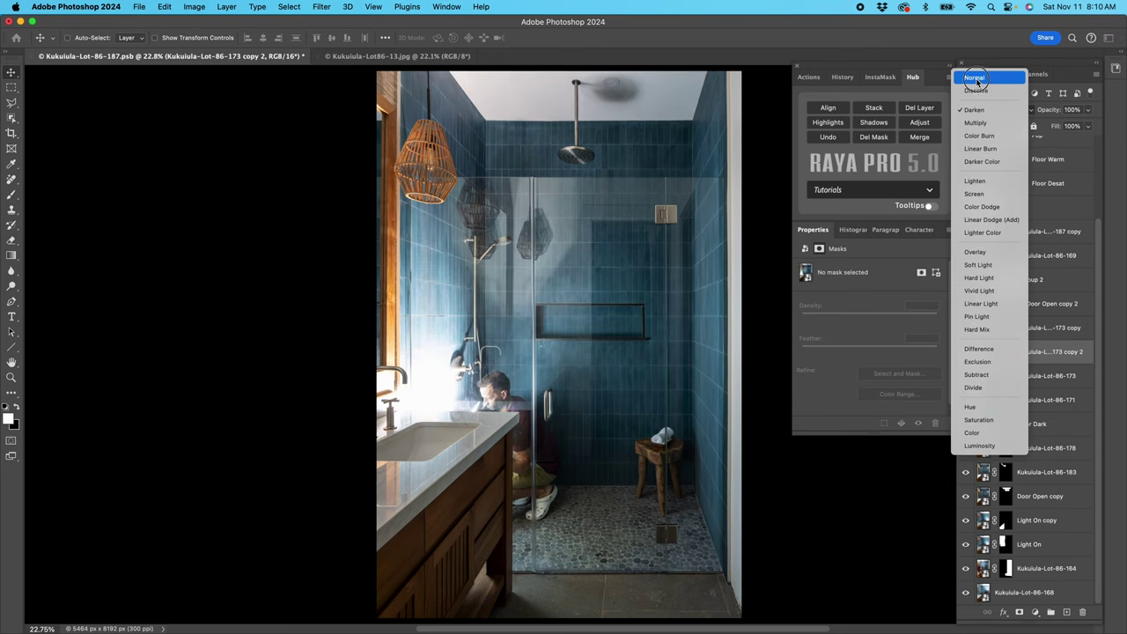
{"action": "left_click", "coordinate": [974, 76]}
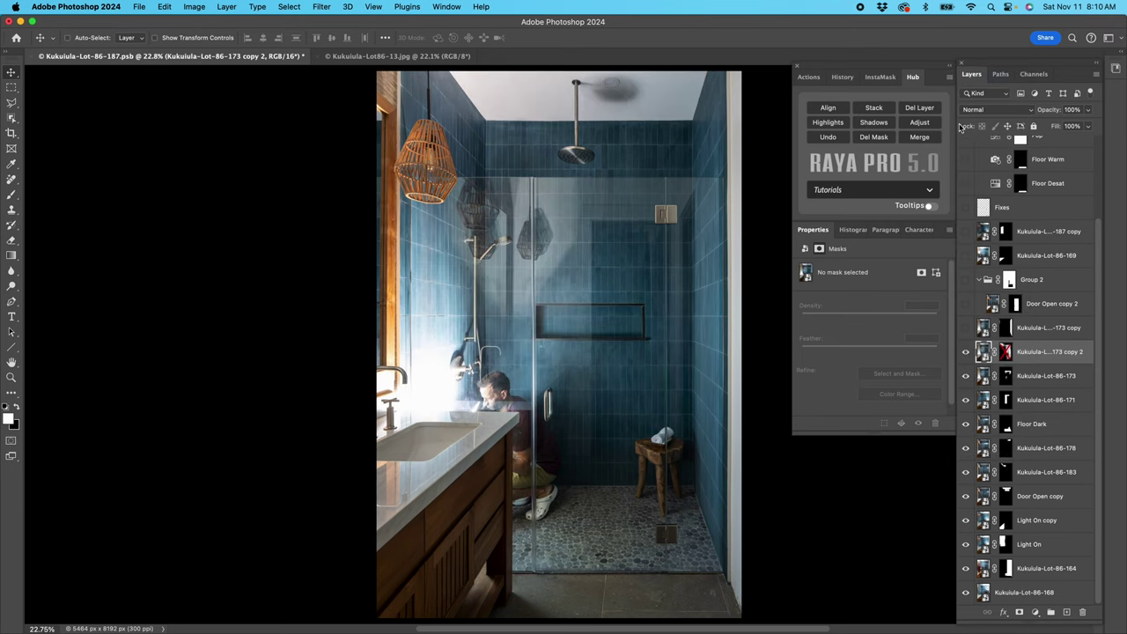
{"action": "key", "text": "super+z"}
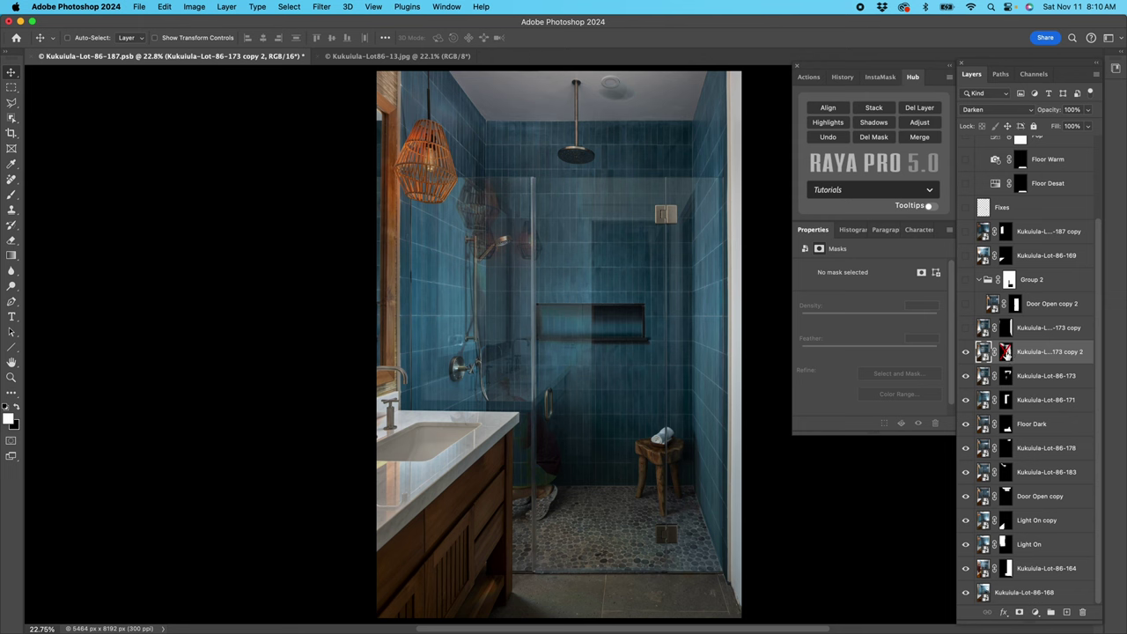
{"action": "left_click", "coordinate": [1006, 352], "text": "shift"}
{"action": "left_click", "coordinate": [1005, 352], "text": "alt+shift"}
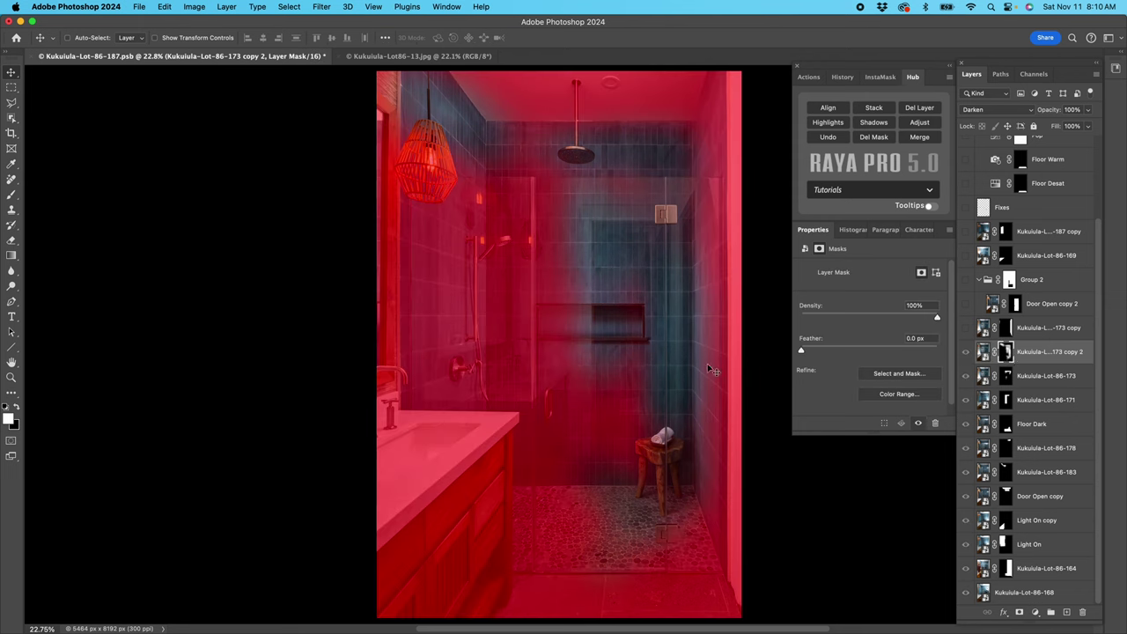
{"action": "key", "text": "backslash"}
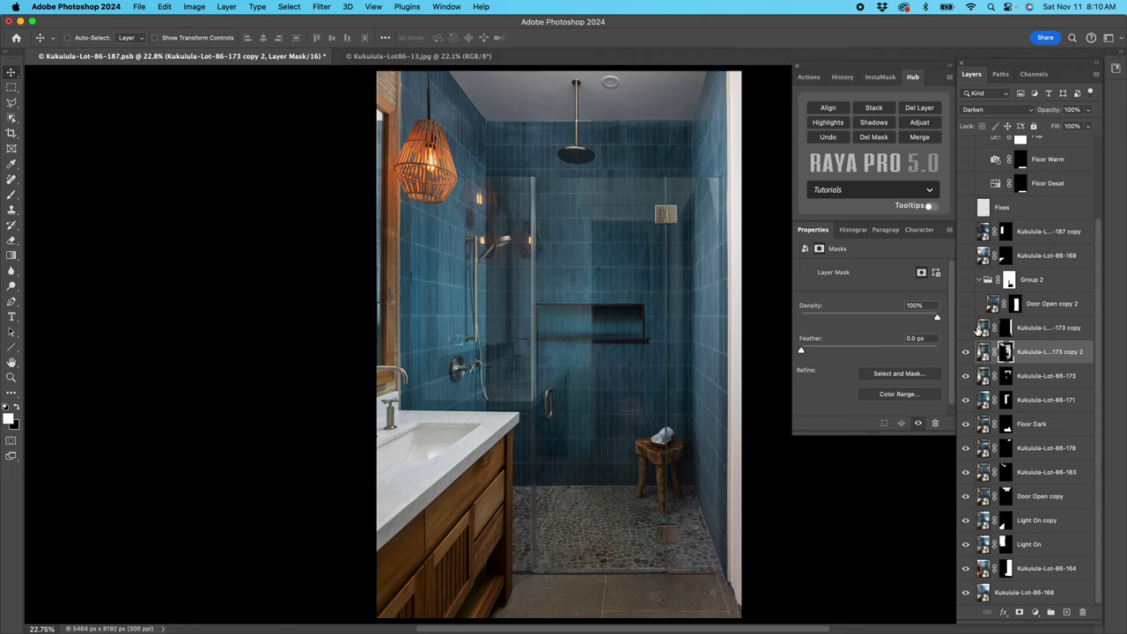
{"action": "left_click", "coordinate": [982, 328]}
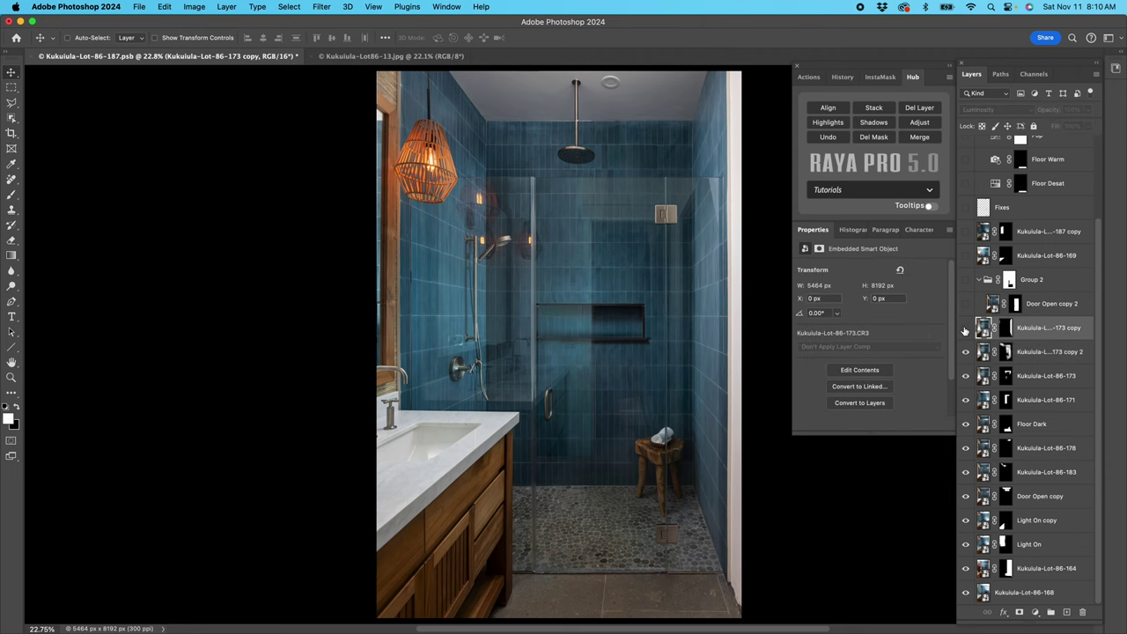
Step: Show the 173 copy layer, preview its mask, and try Linear Burn blending
{"action": "left_click", "coordinate": [965, 328]}
{"action": "left_click", "coordinate": [965, 327]}
{"action": "left_click", "coordinate": [965, 328]}
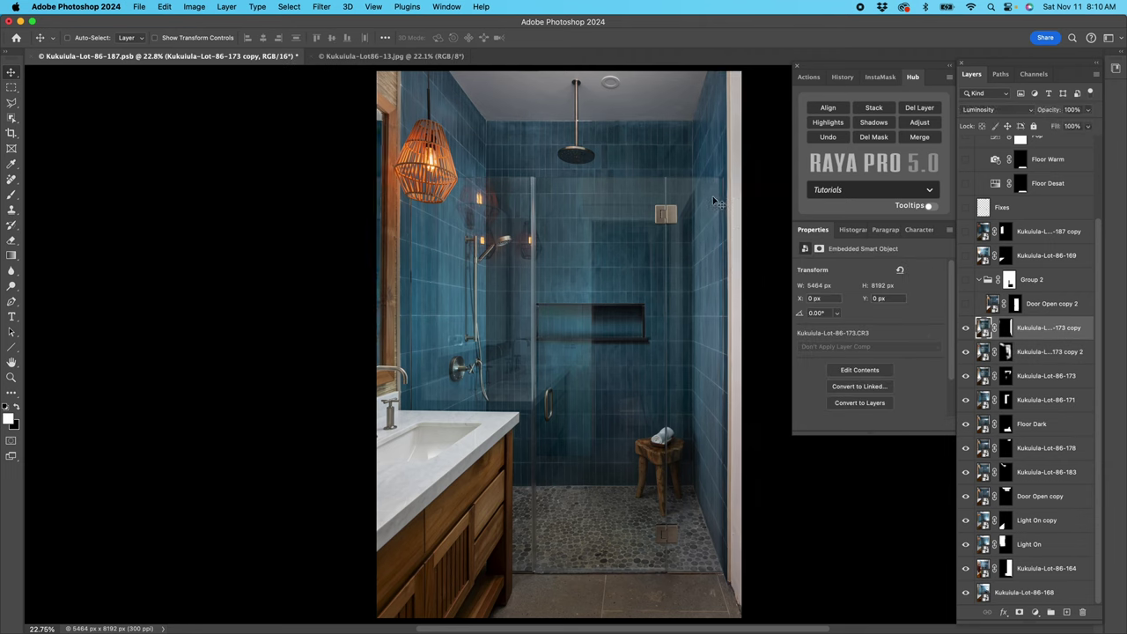
{"action": "left_click", "coordinate": [1013, 328], "text": "alt+shift"}
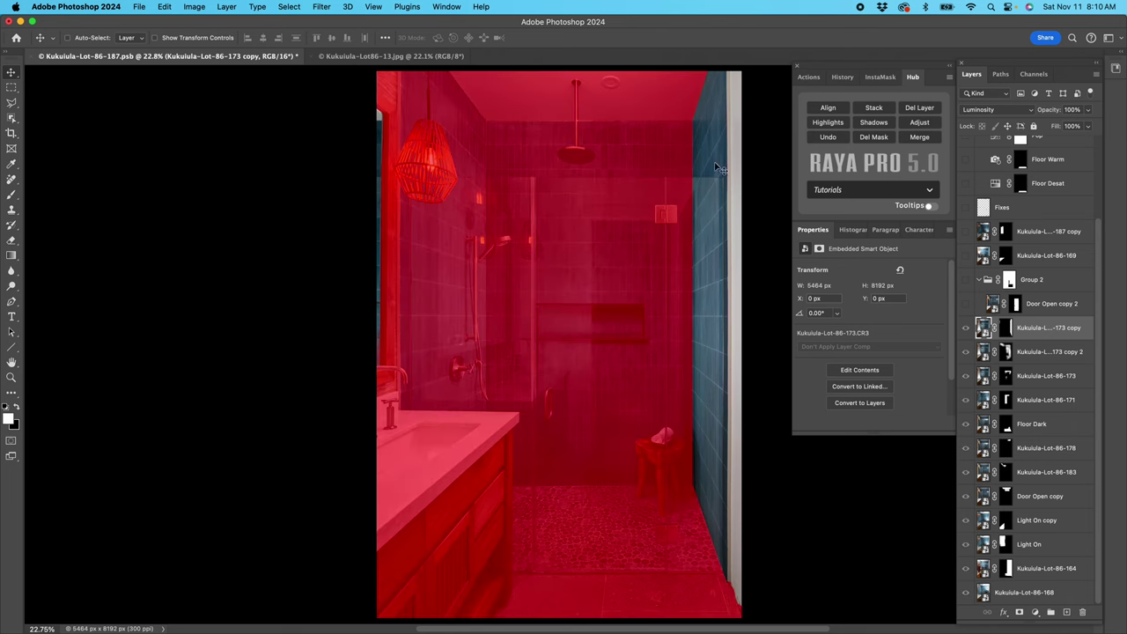
{"action": "left_click", "coordinate": [985, 112]}
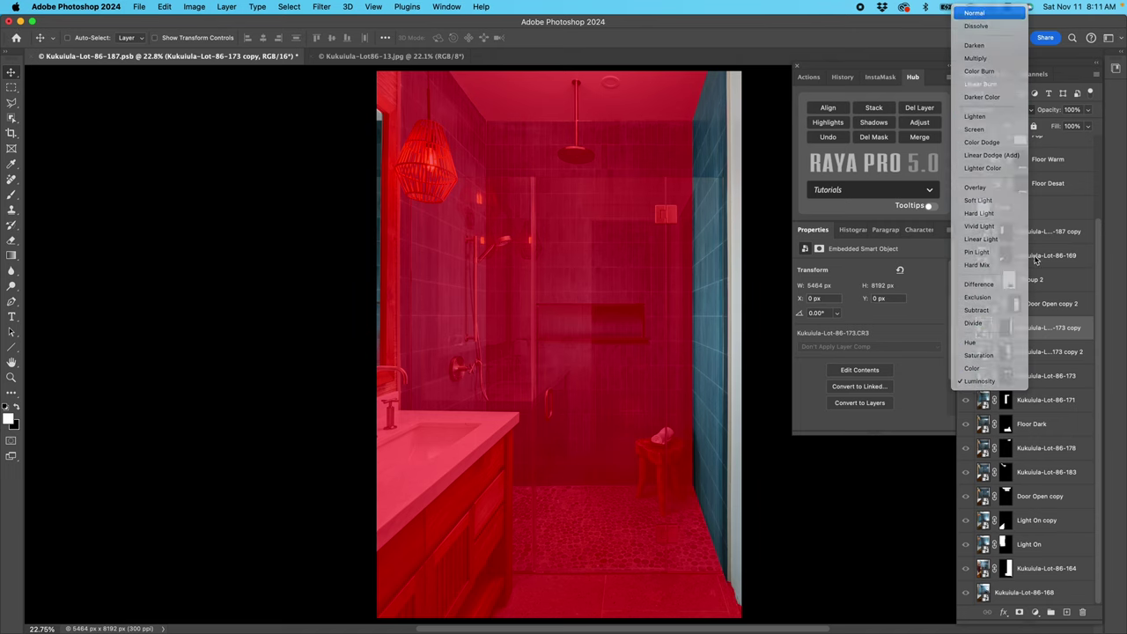
{"action": "left_click", "coordinate": [1005, 328]}
{"action": "key", "text": "backslash"}
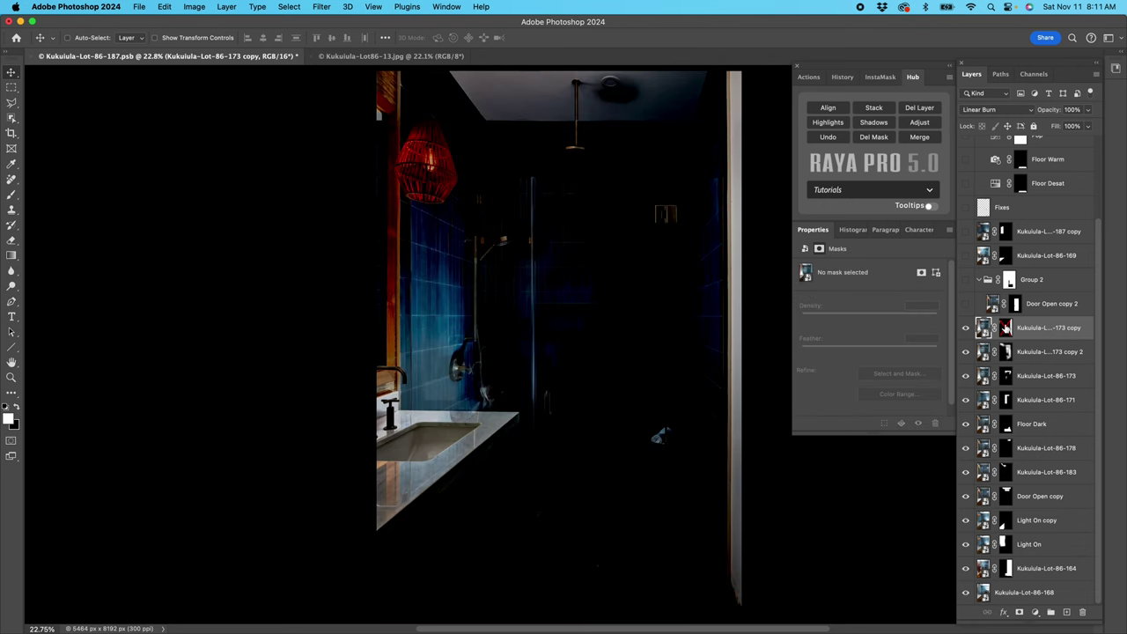
Step: Set the 173 copy layer to Luminosity blending after trying Normal, and re-enable its mask
{"action": "left_click", "coordinate": [1000, 112]}
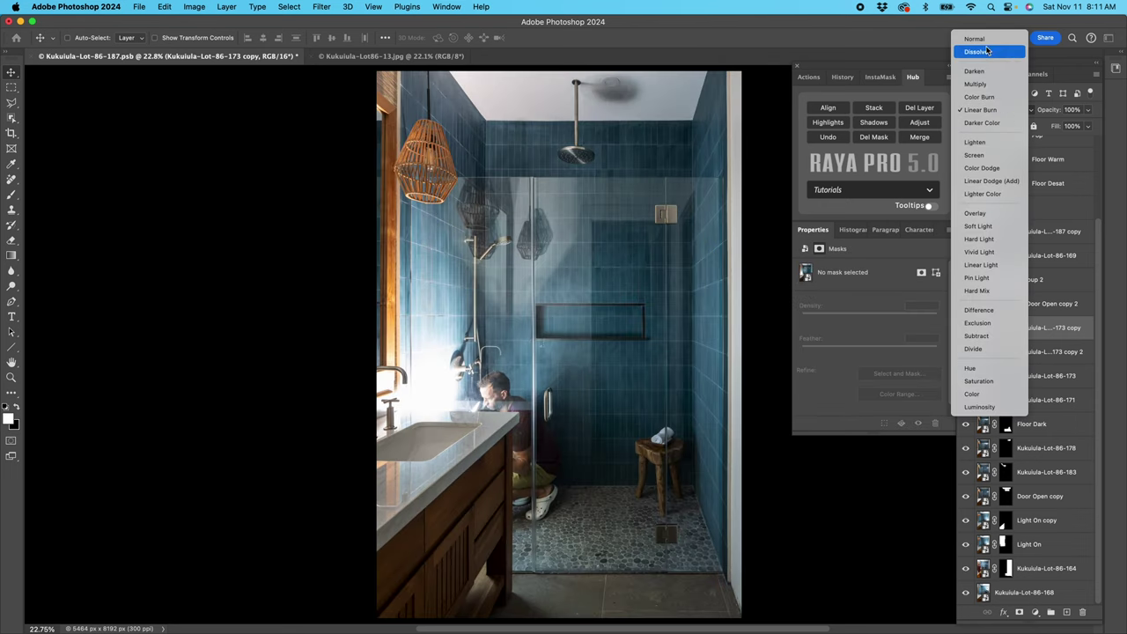
{"action": "left_click", "coordinate": [988, 40]}
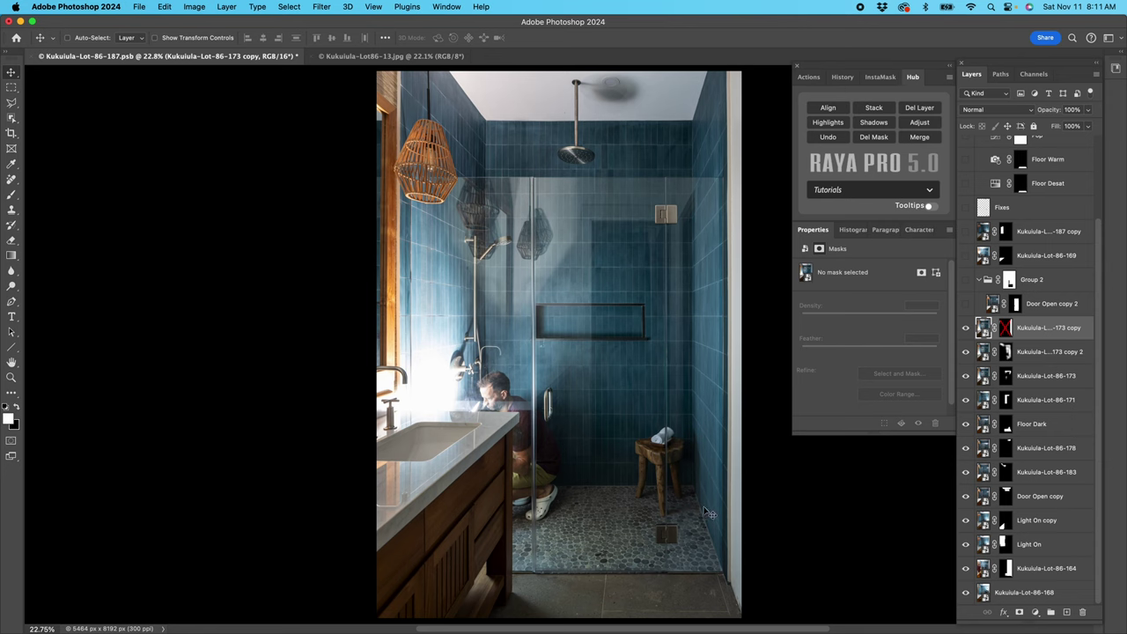
{"action": "left_click", "coordinate": [993, 111]}
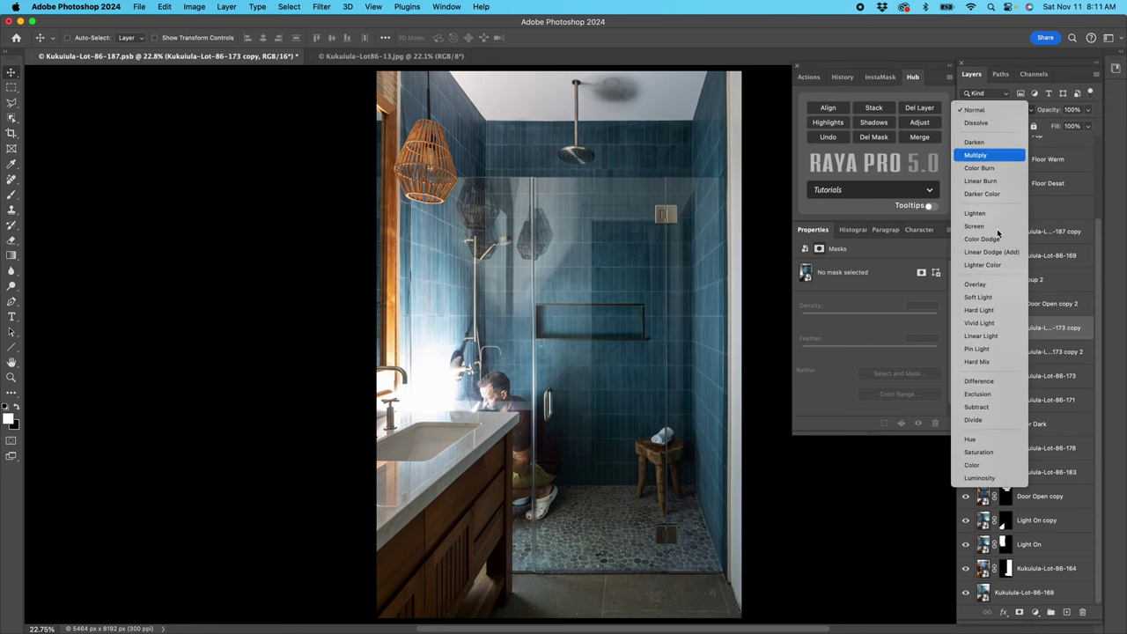
{"action": "left_click", "coordinate": [1004, 483]}
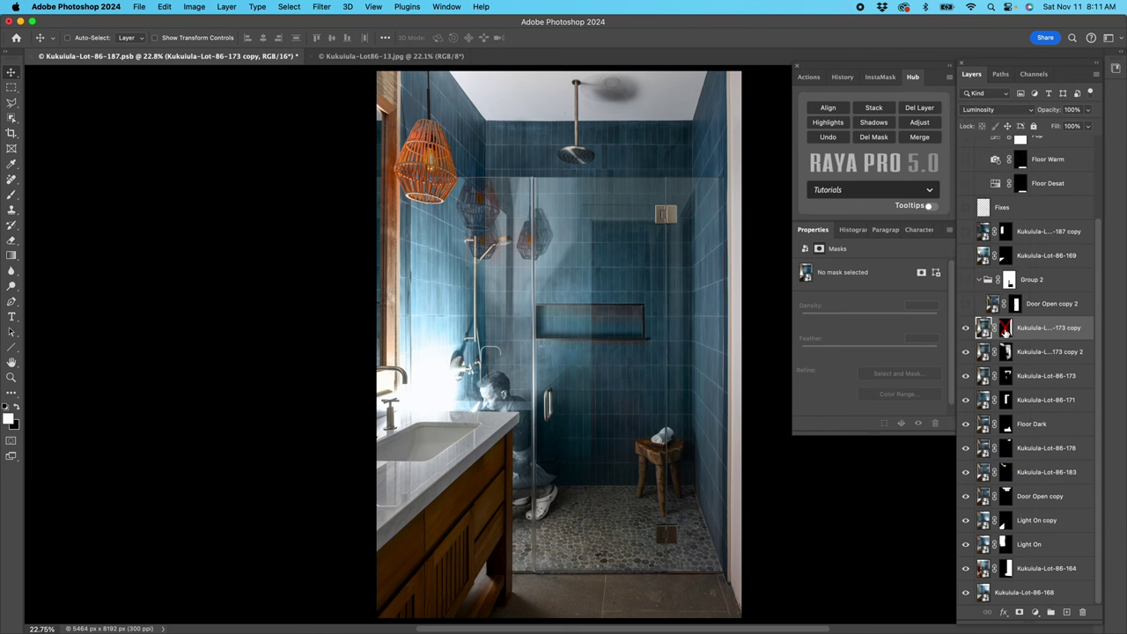
{"action": "left_click", "coordinate": [1006, 328], "text": "shift"}
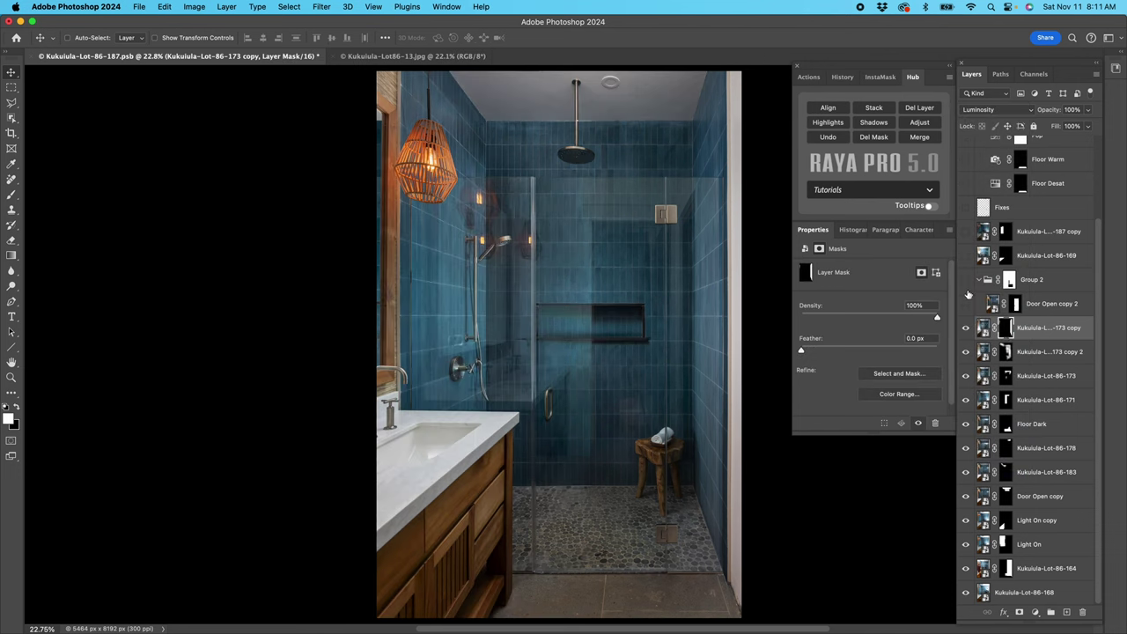
{"action": "left_click", "coordinate": [968, 306]}
{"action": "left_click", "coordinate": [1015, 304], "text": "shift"}
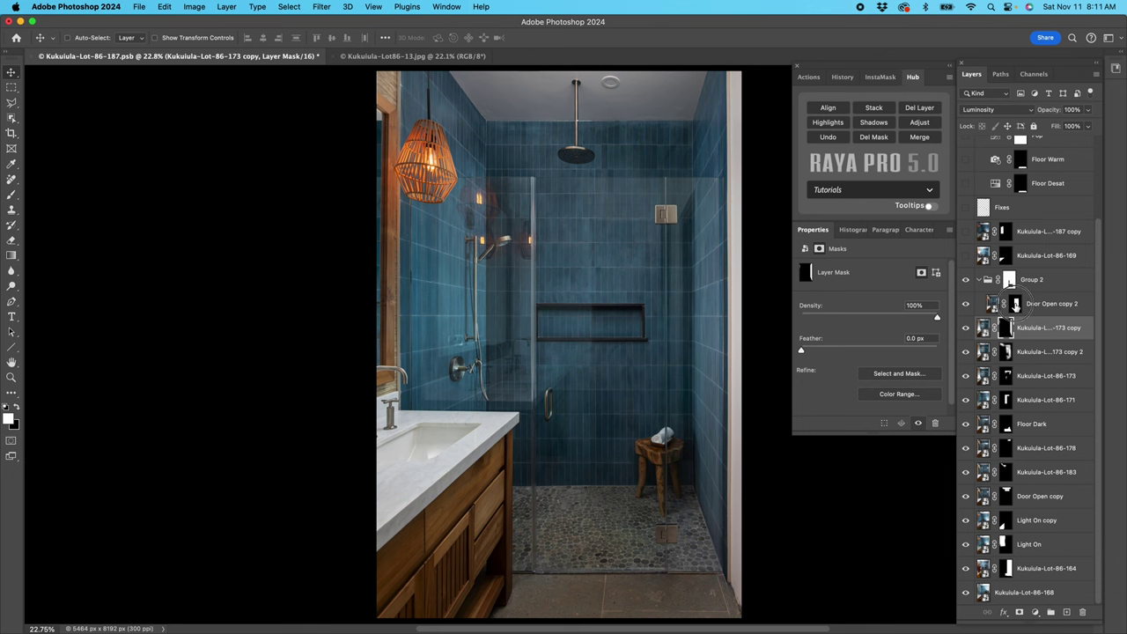
{"action": "left_click", "coordinate": [1007, 282], "text": "shift"}
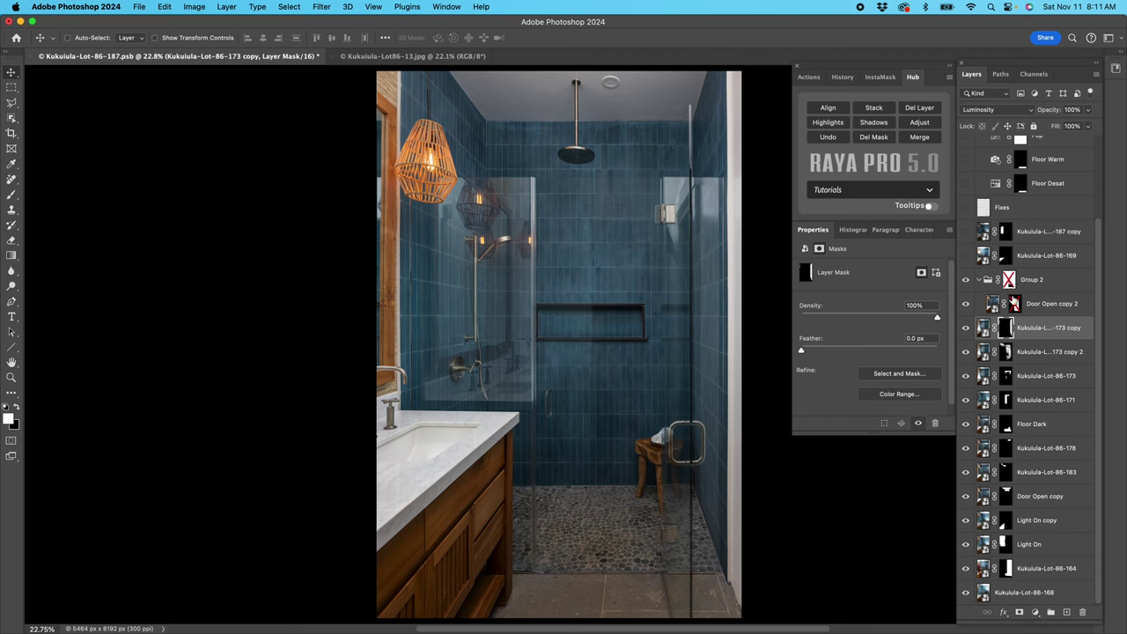
{"action": "left_click", "coordinate": [1009, 280], "text": "shift"}
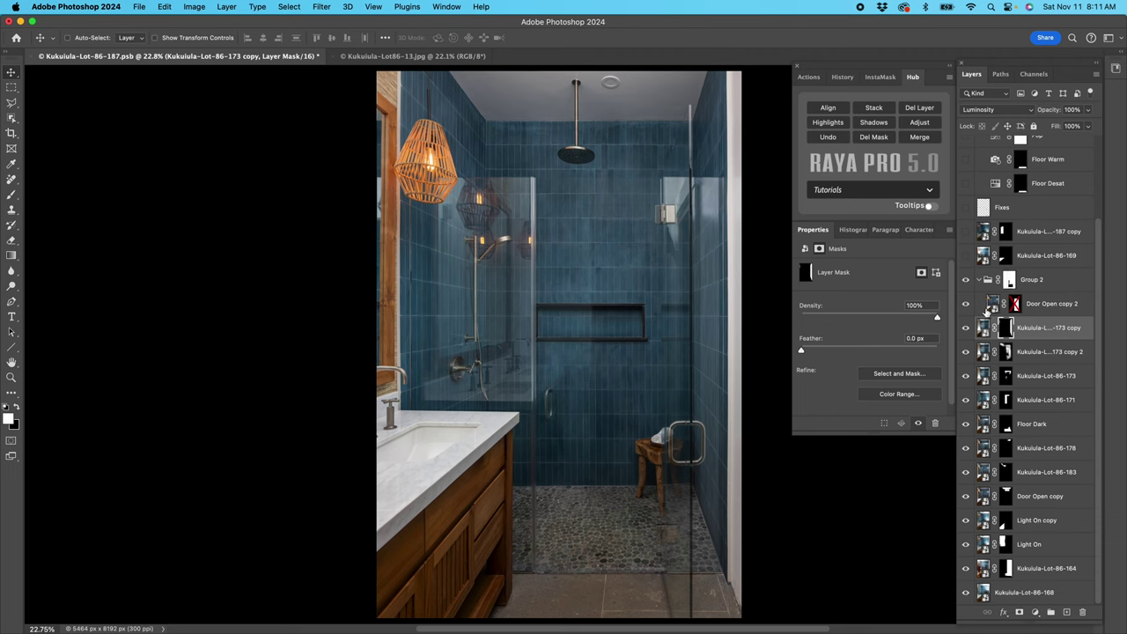
{"action": "left_click", "coordinate": [1009, 281]}
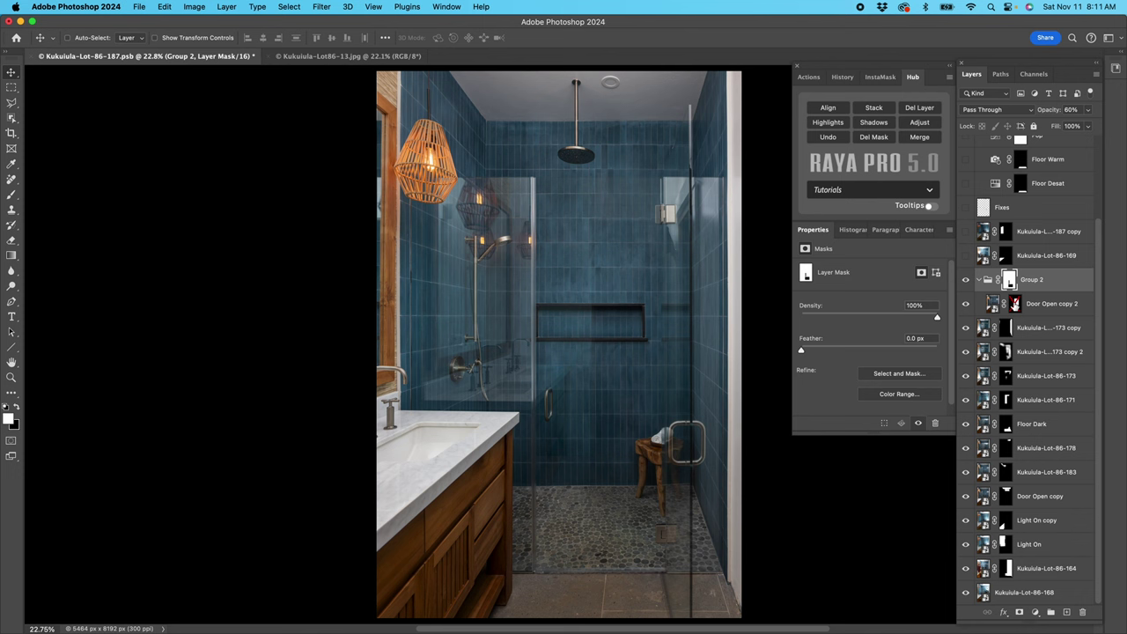
{"action": "left_click", "coordinate": [967, 280]}
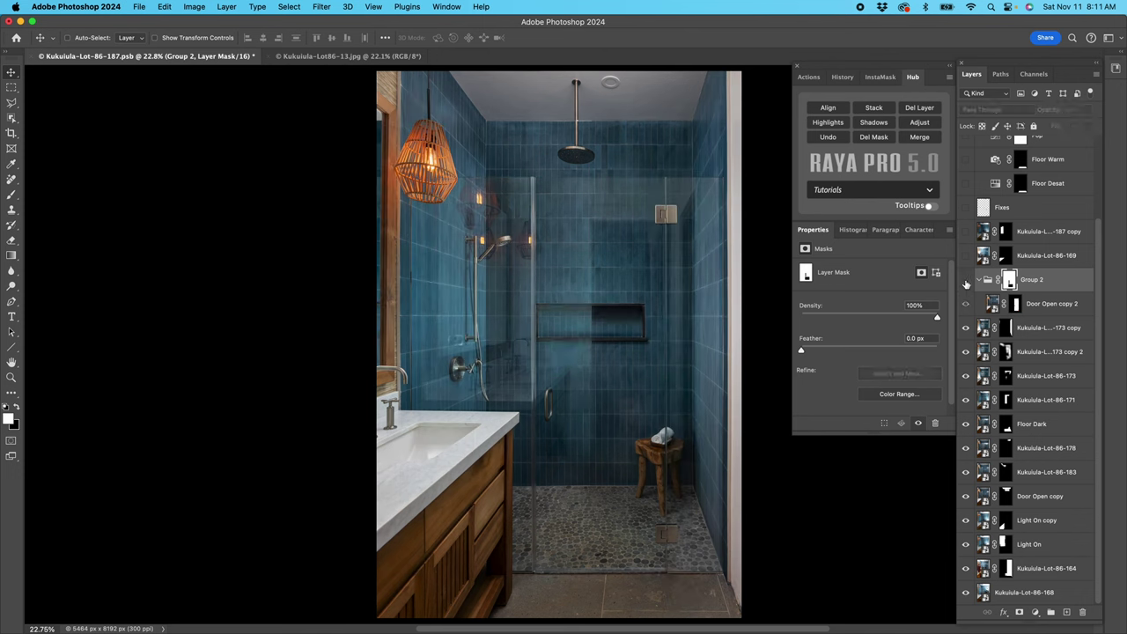
{"action": "left_click", "coordinate": [966, 280]}
{"action": "left_click", "coordinate": [966, 280]}
{"action": "left_click", "coordinate": [966, 280]}
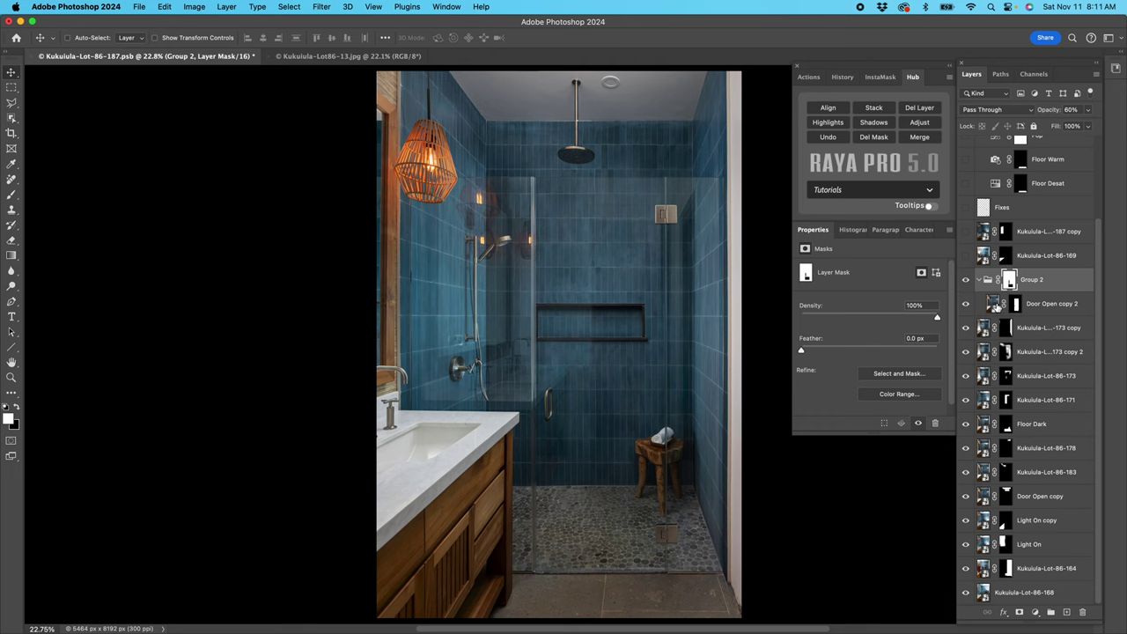
{"action": "left_click", "coordinate": [968, 280]}
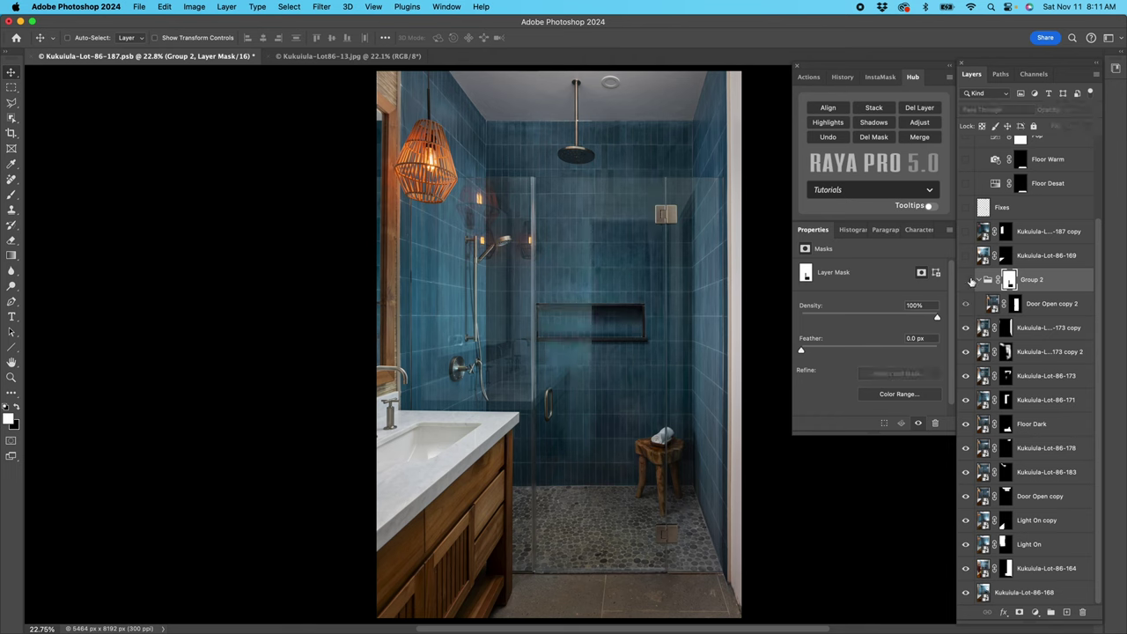
{"action": "left_click", "coordinate": [968, 280]}
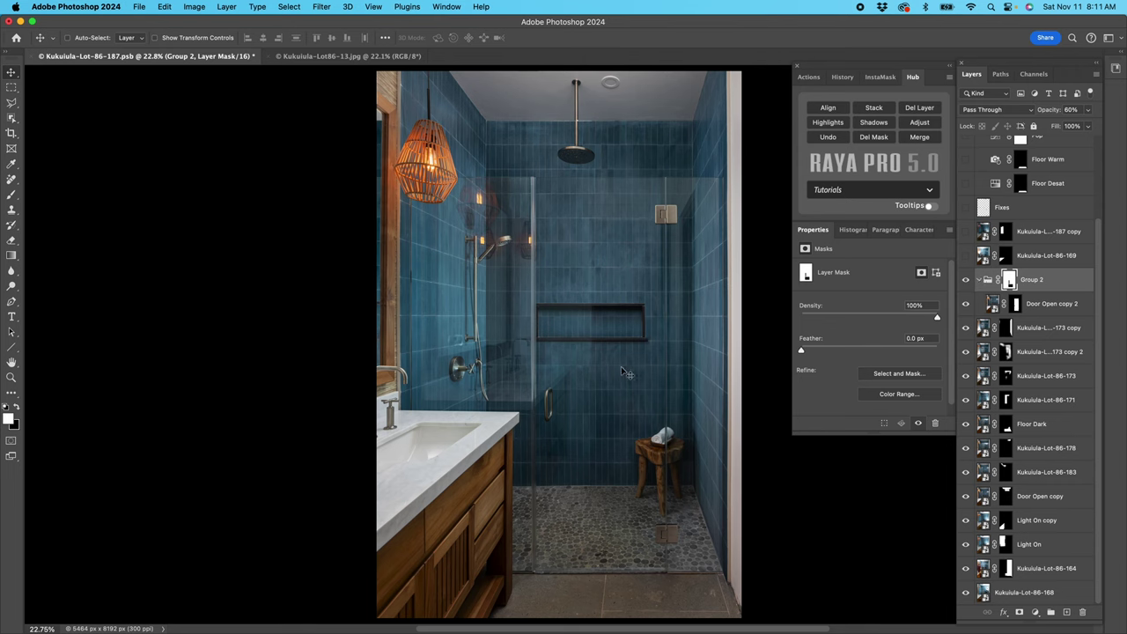
Step: Show the Kukuiula-Lot-86-169 layer and preview its layer mask as a red overlay
{"action": "left_click", "coordinate": [982, 256]}
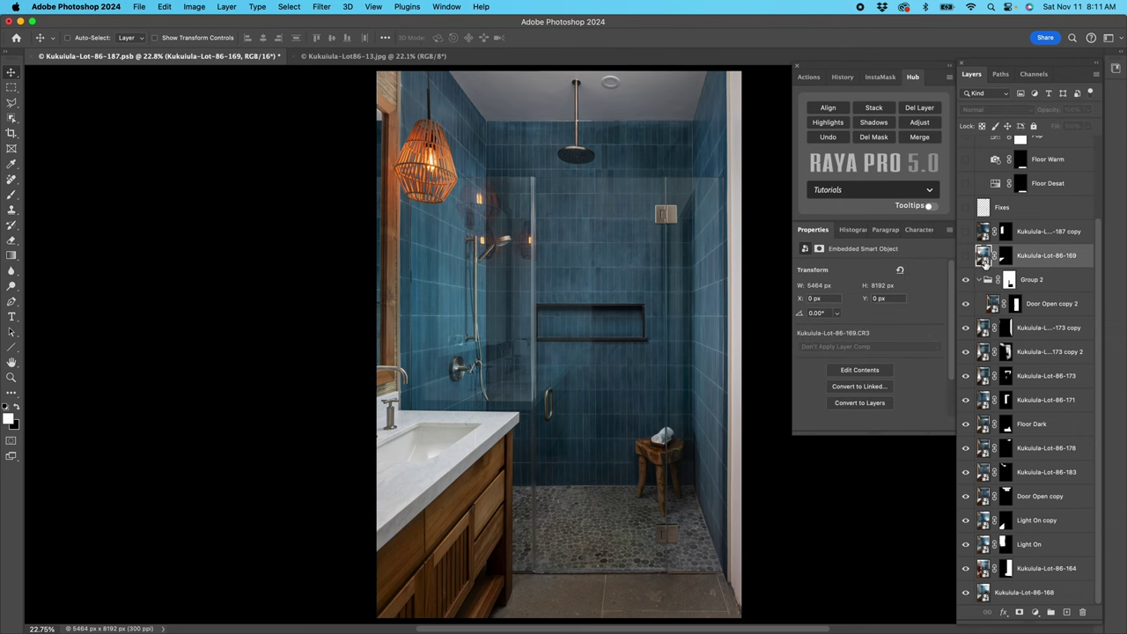
{"action": "scroll", "coordinate": [973, 328], "scroll_direction": "up", "scroll_amount": 2}
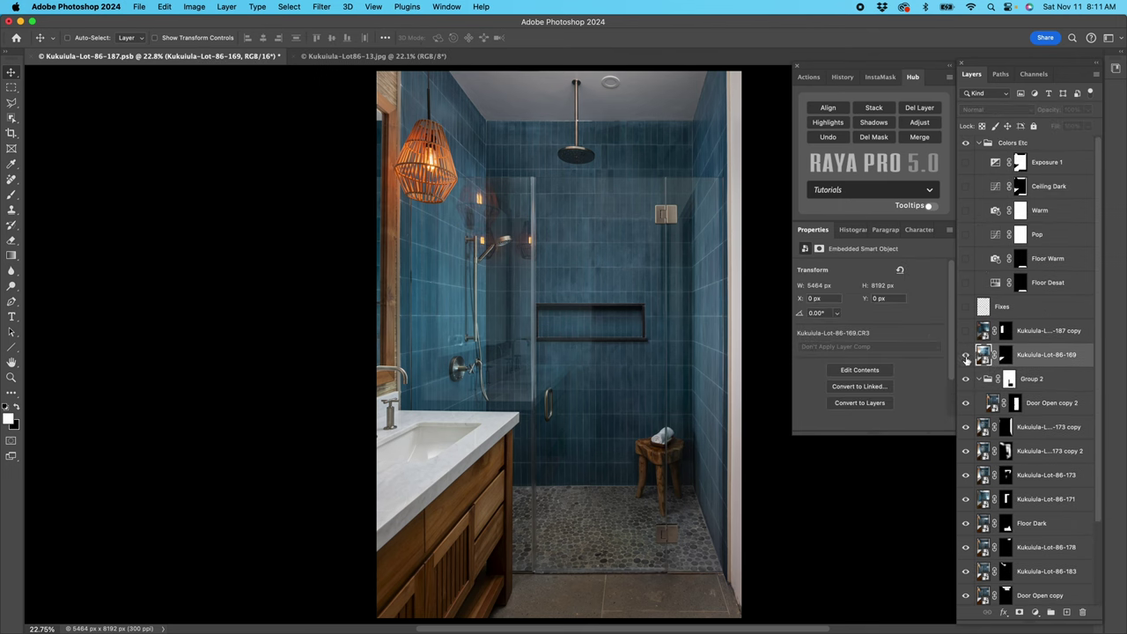
{"action": "left_click", "coordinate": [966, 356]}
{"action": "left_click", "coordinate": [1005, 355]}
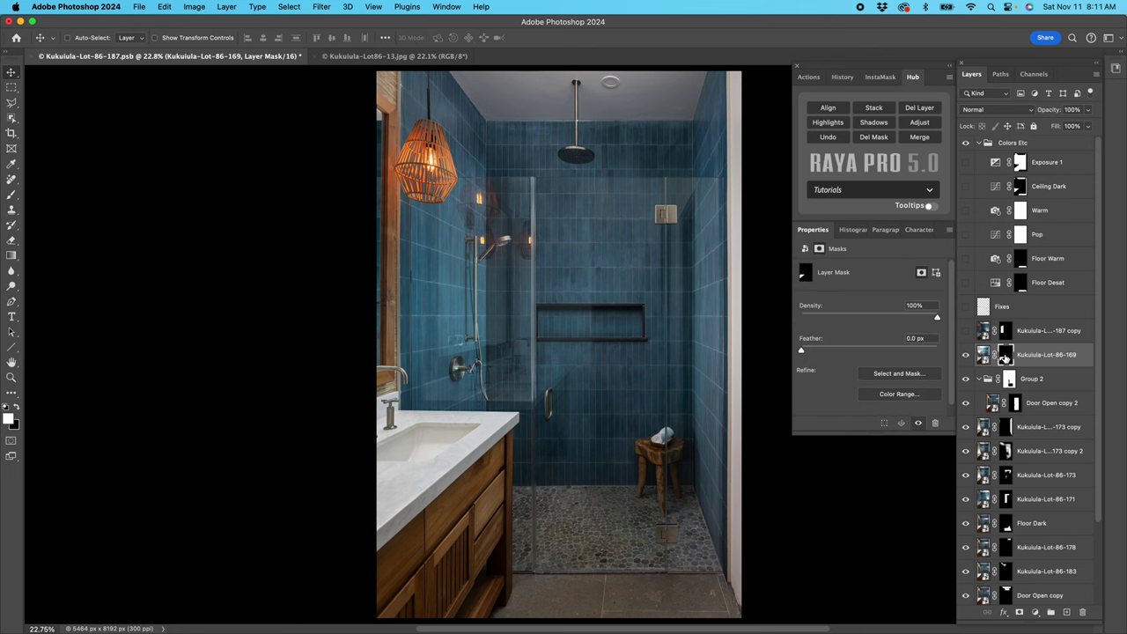
{"action": "key", "text": "backslash"}
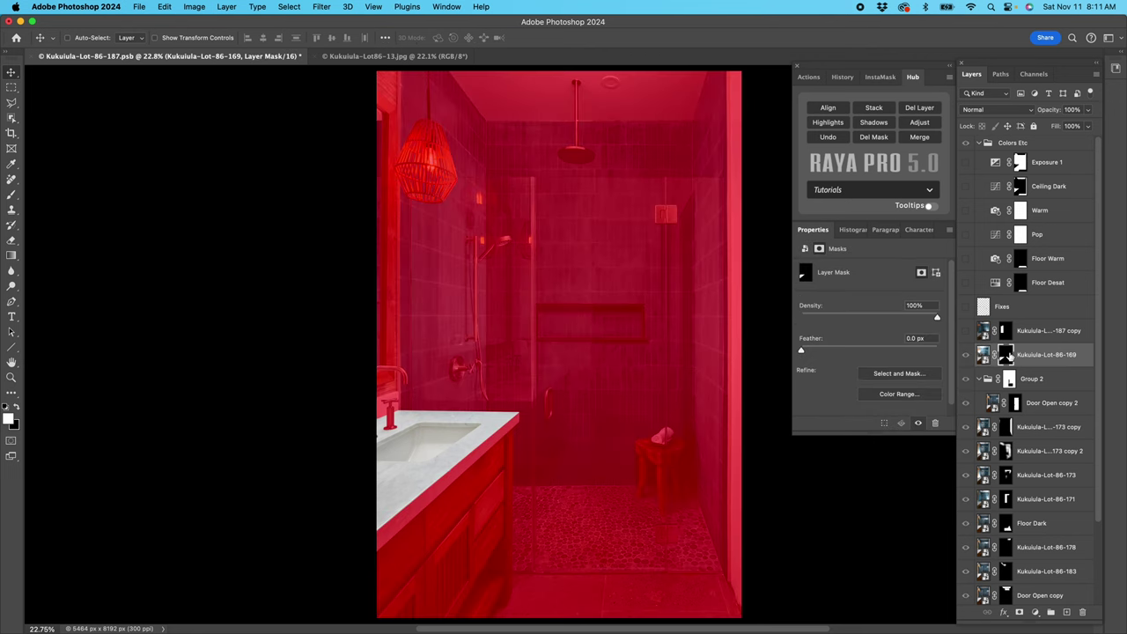
{"action": "left_click", "coordinate": [967, 355]}
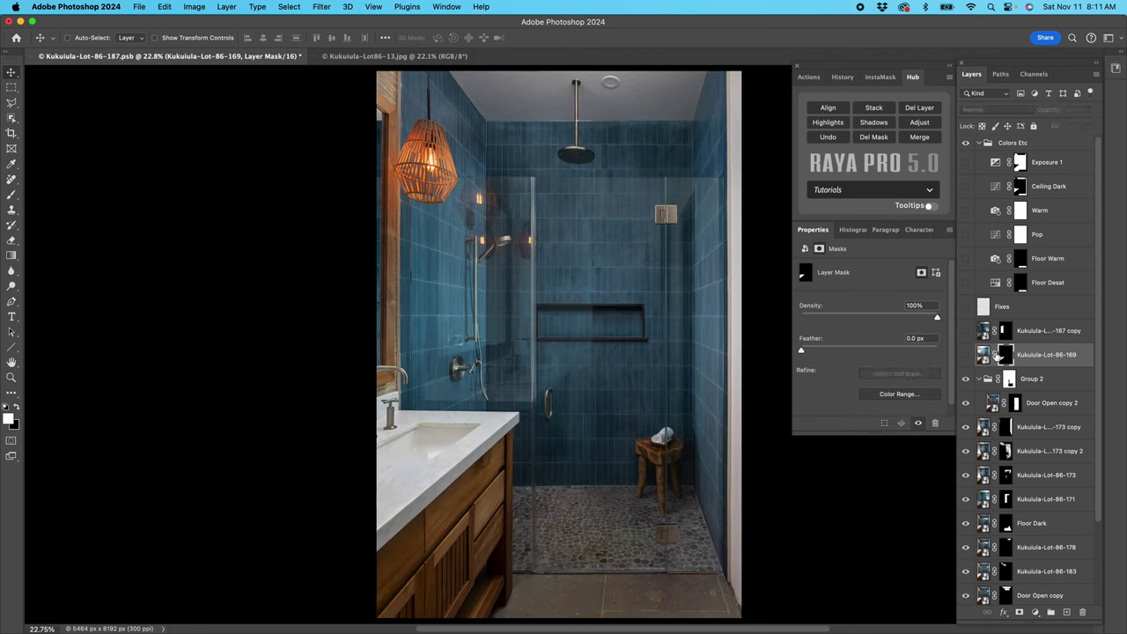
Step: Disable and re-enable the Kukuiula-Lot-86-169 mask, then hide and reshow the layer to compare
{"action": "left_click", "coordinate": [1003, 354], "text": "shift"}
{"action": "left_click", "coordinate": [966, 356]}
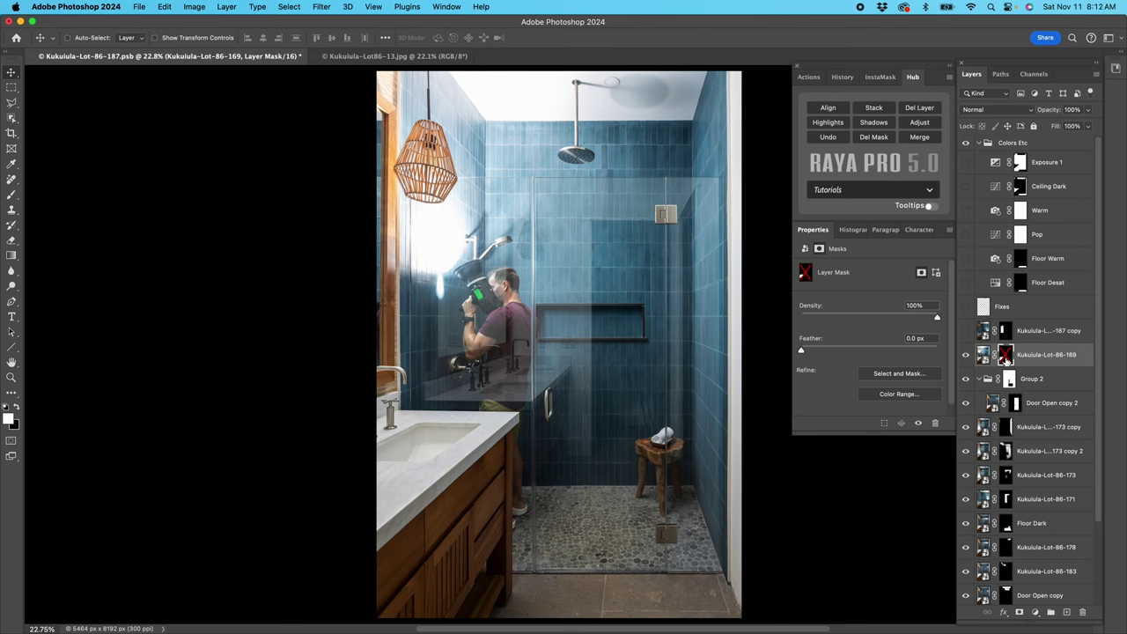
{"action": "left_click", "coordinate": [1006, 358], "text": "shift"}
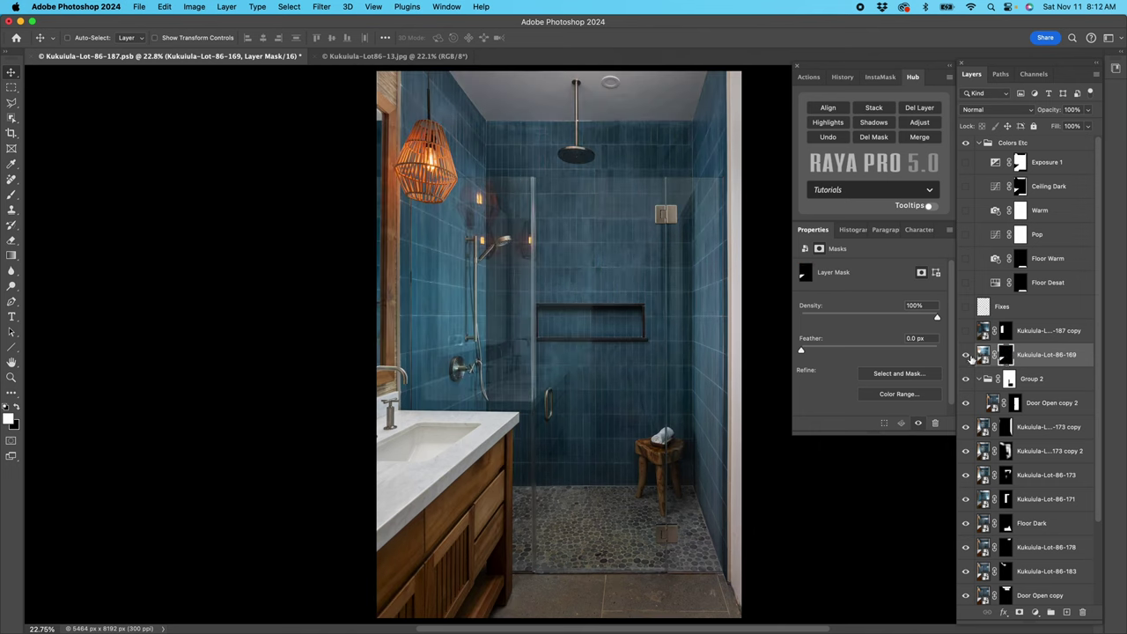
{"action": "left_click", "coordinate": [966, 357]}
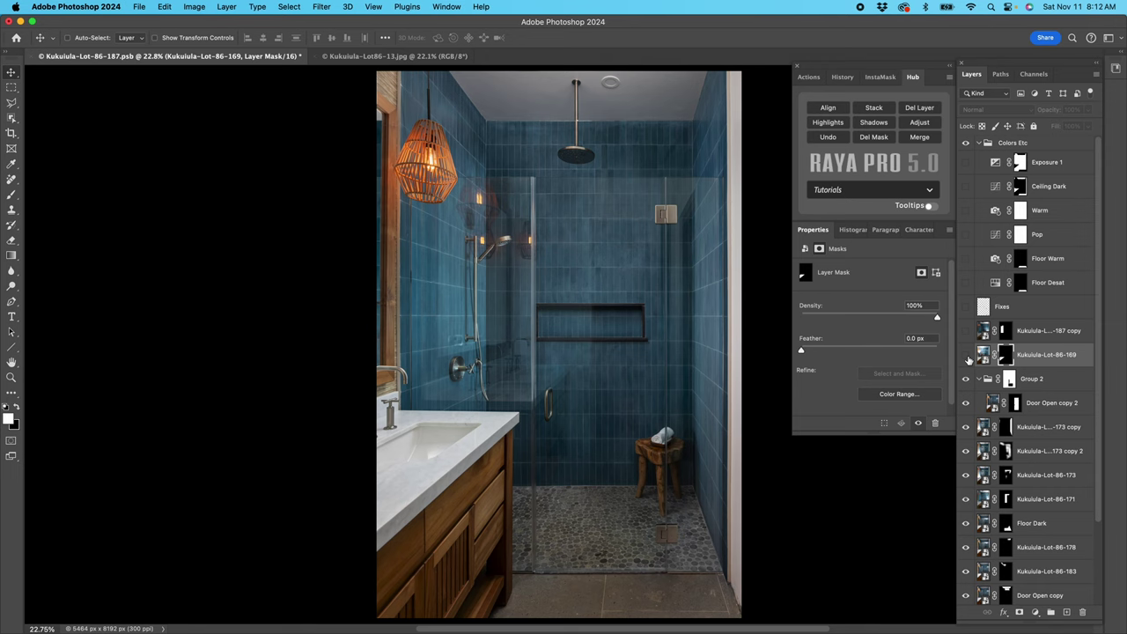
{"action": "left_click", "coordinate": [966, 357]}
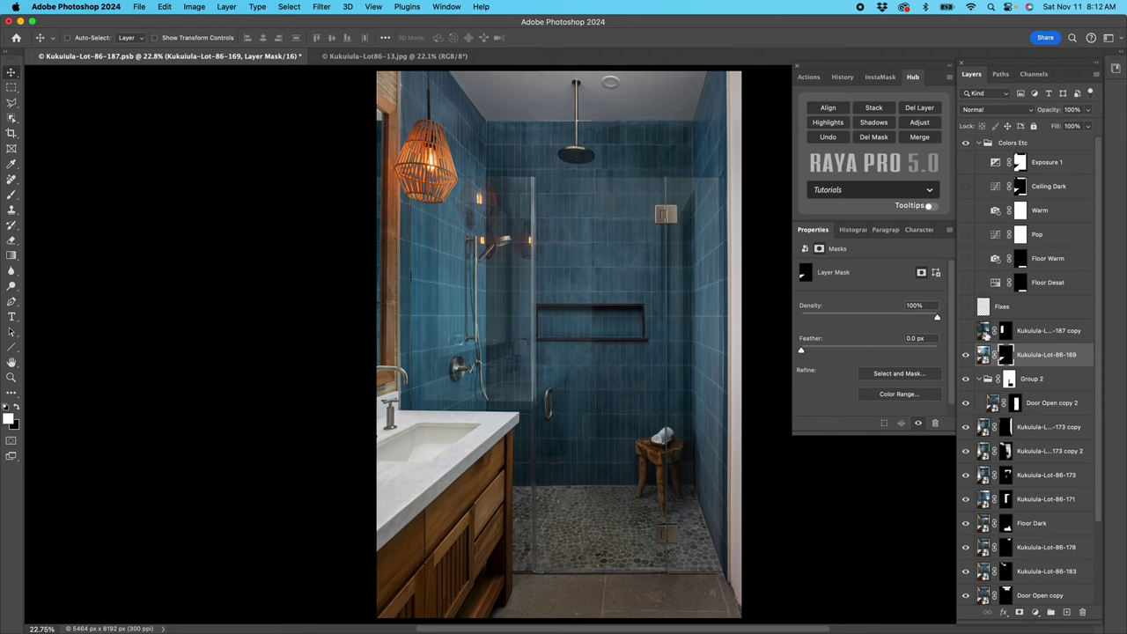
Step: Show the Kukuiula-Lot-86-187 copy layer, preview its mask, and toggle the mask off and on
{"action": "left_click", "coordinate": [983, 332]}
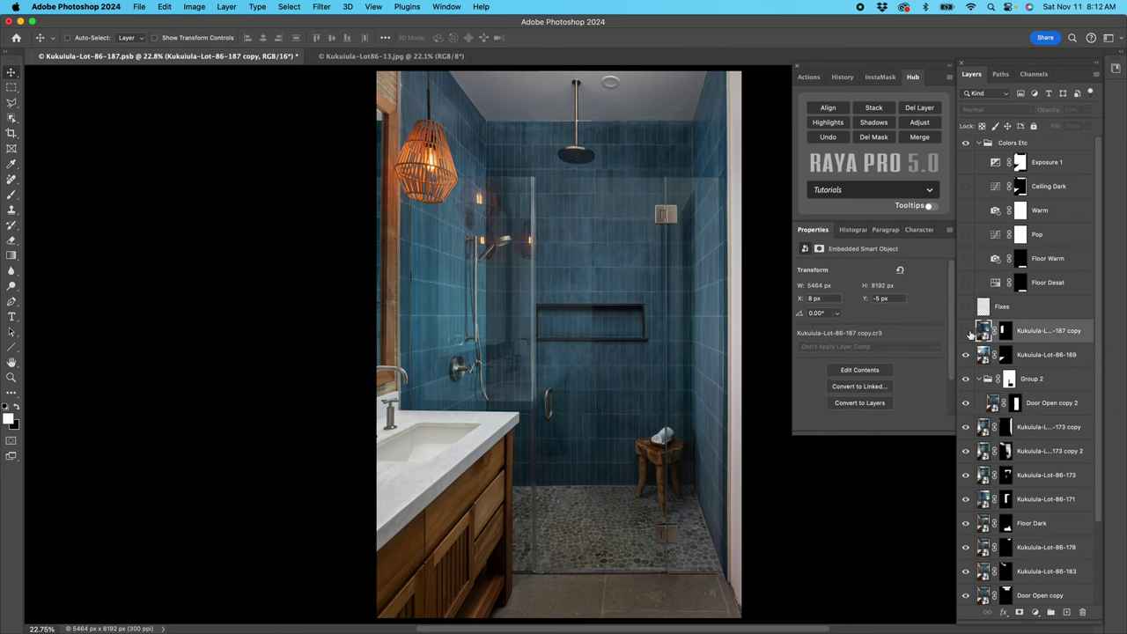
{"action": "left_click", "coordinate": [966, 331]}
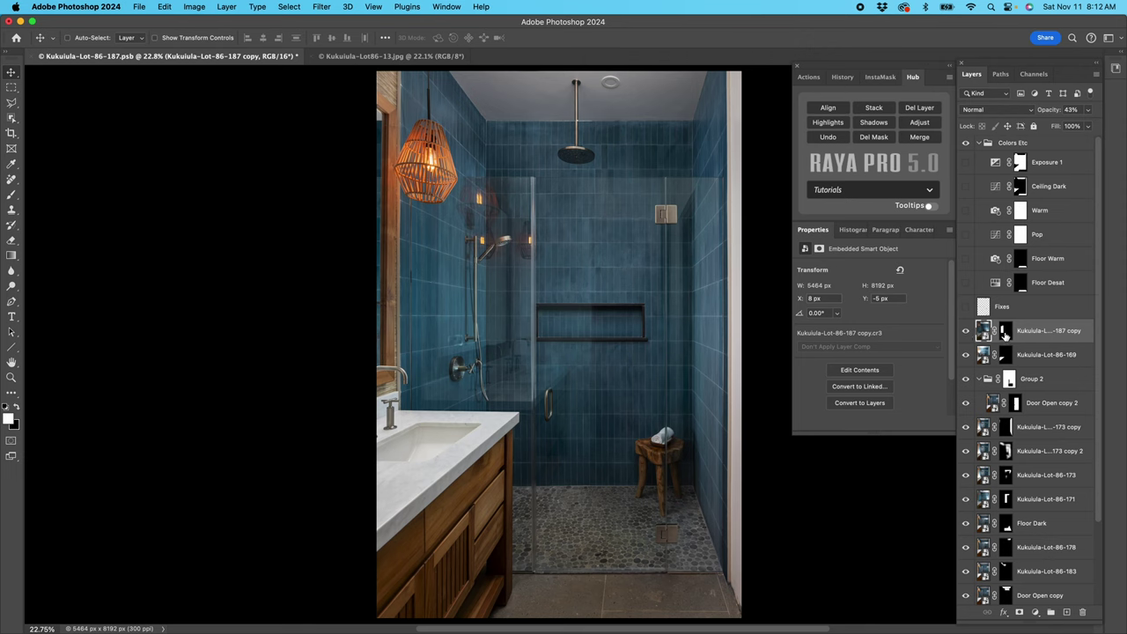
{"action": "left_click", "coordinate": [1006, 332]}
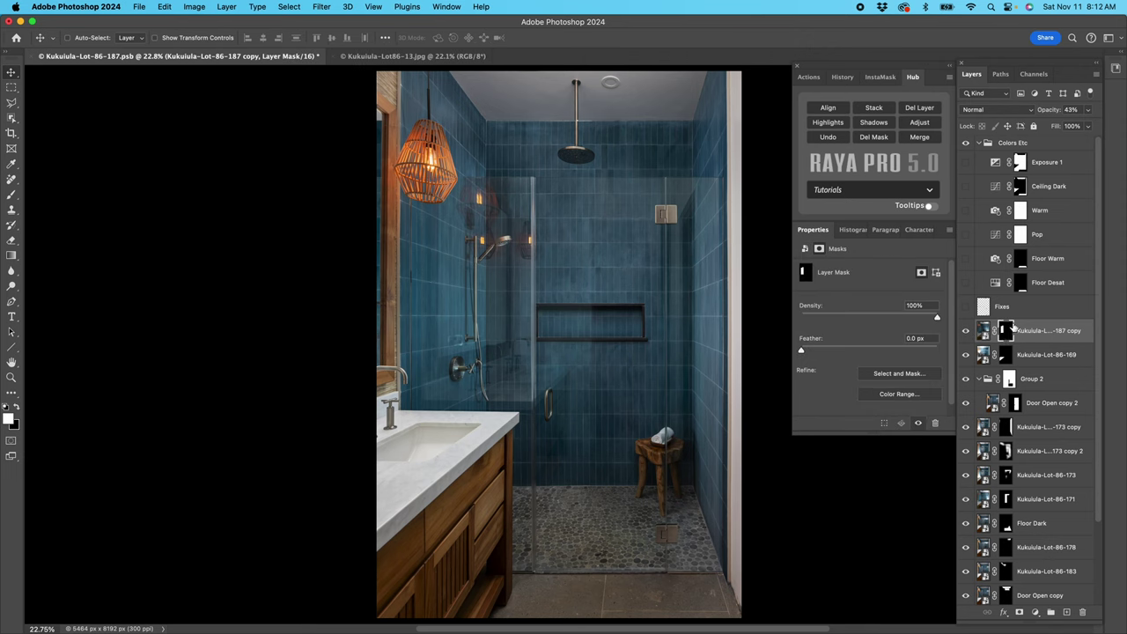
{"action": "left_click", "coordinate": [1008, 334], "text": "alt+shift"}
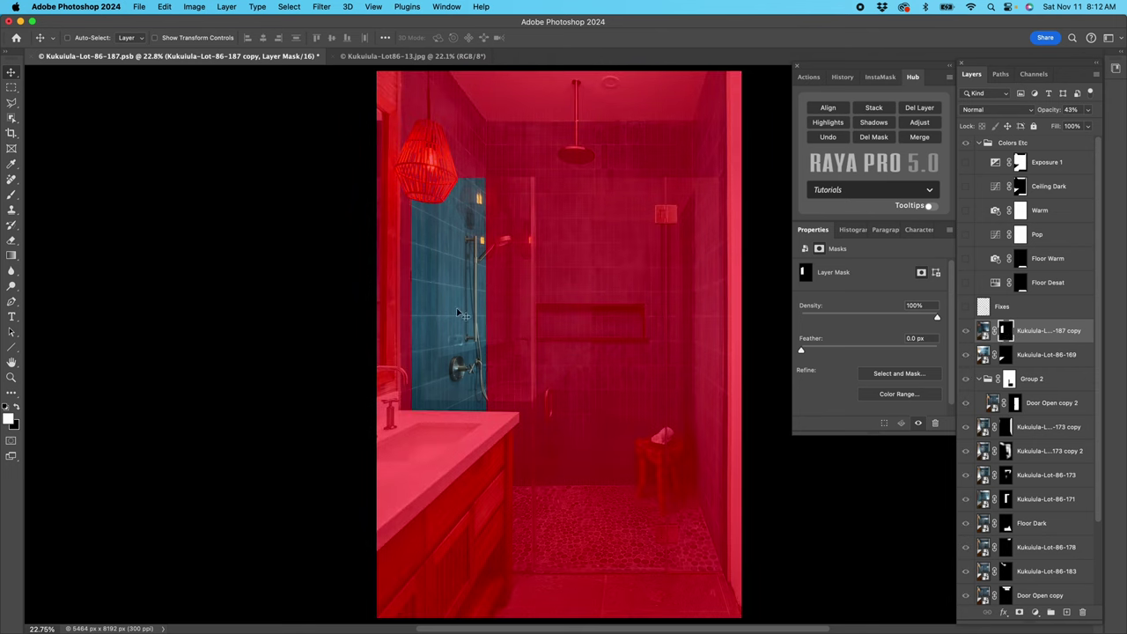
{"action": "left_click", "coordinate": [1011, 333], "text": "alt+shift"}
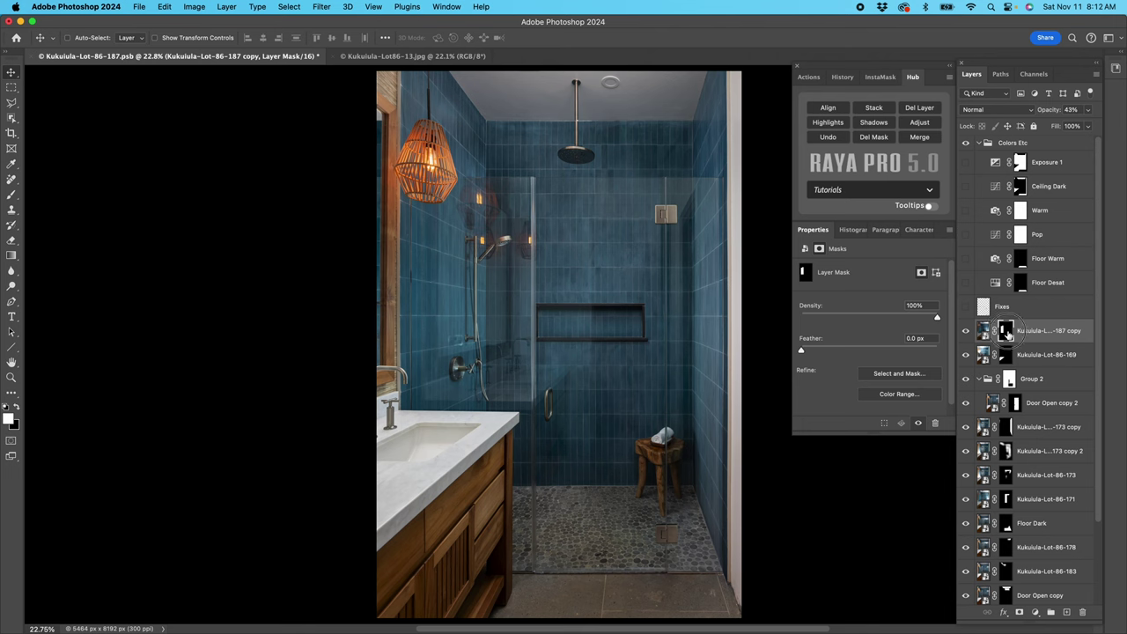
{"action": "left_click", "coordinate": [1008, 334], "text": "shift"}
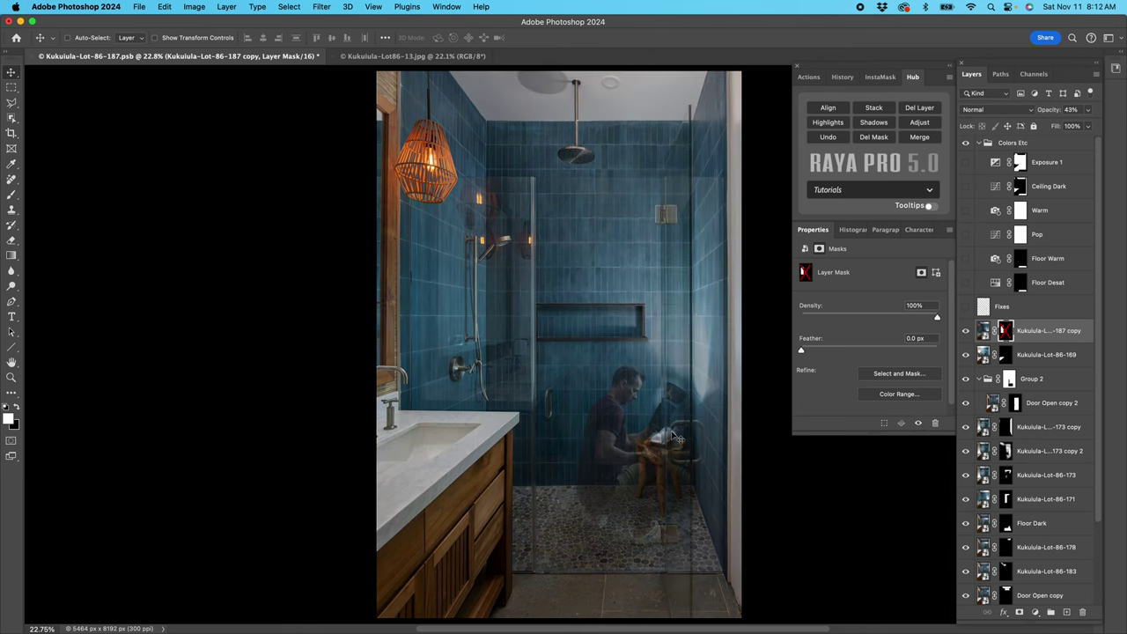
{"action": "left_click", "coordinate": [1005, 333], "text": "shift"}
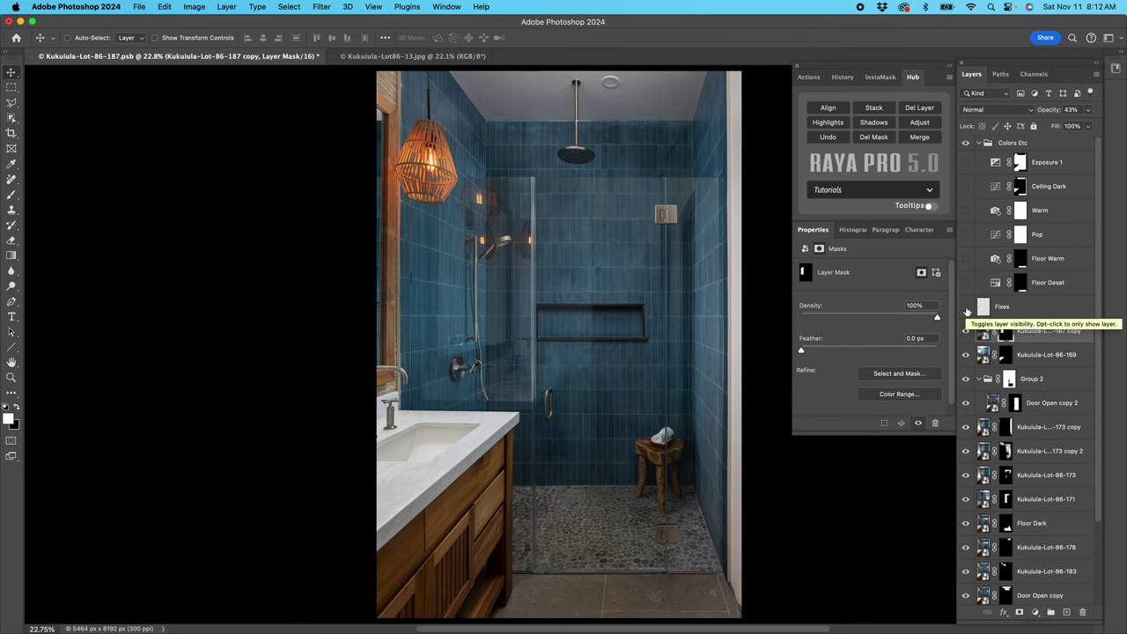
Step: Compare the Fixes layer on and off over the ceiling fixture, leave it on, and select the Floor Desat mask
{"action": "left_click", "coordinate": [966, 308]}
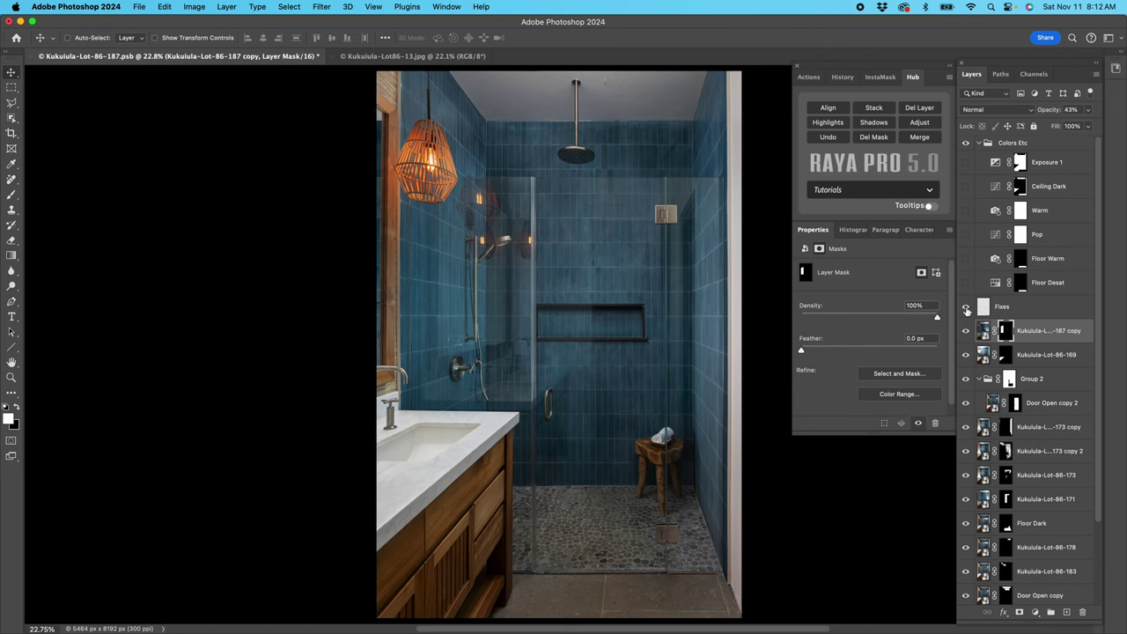
{"action": "left_click", "coordinate": [966, 308]}
{"action": "left_click", "coordinate": [966, 307]}
{"action": "left_click", "coordinate": [966, 308]}
{"action": "left_click", "coordinate": [966, 307]}
{"action": "left_click", "coordinate": [1020, 284]}
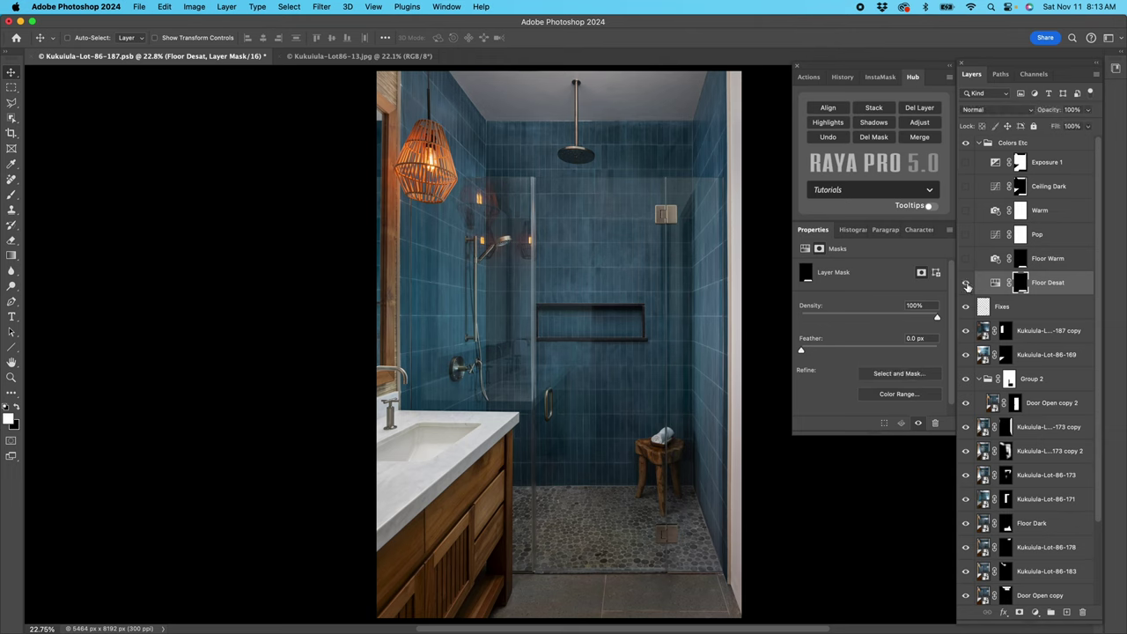
Step: Turn on Floor Warm after previewing its mask, and turn on the Pop curves layer
{"action": "left_click", "coordinate": [995, 260]}
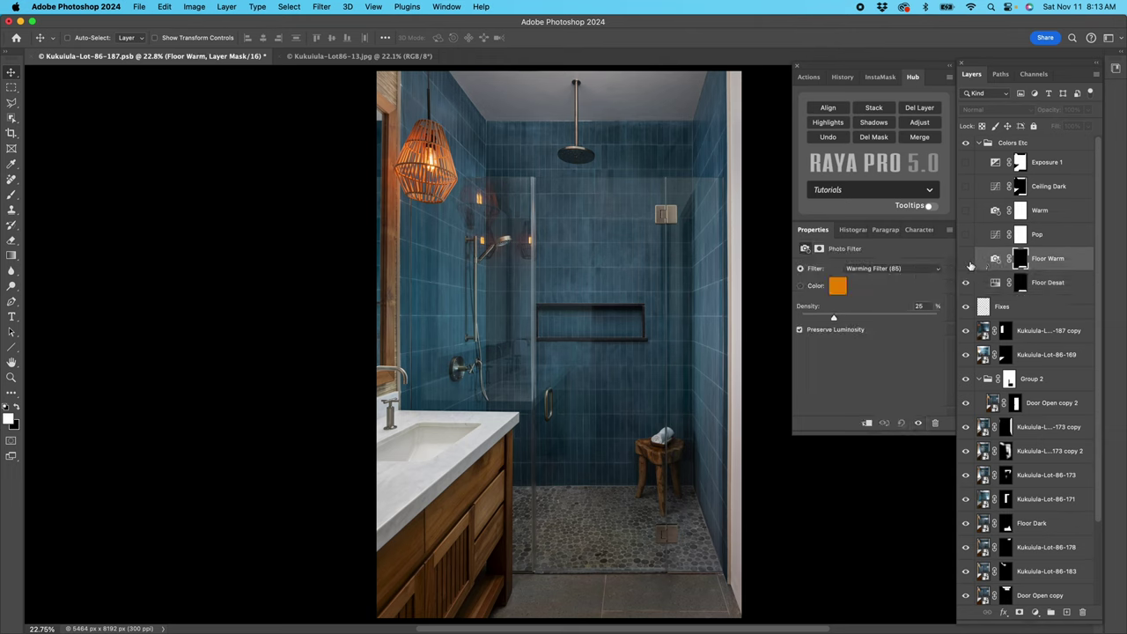
{"action": "left_click", "coordinate": [966, 261]}
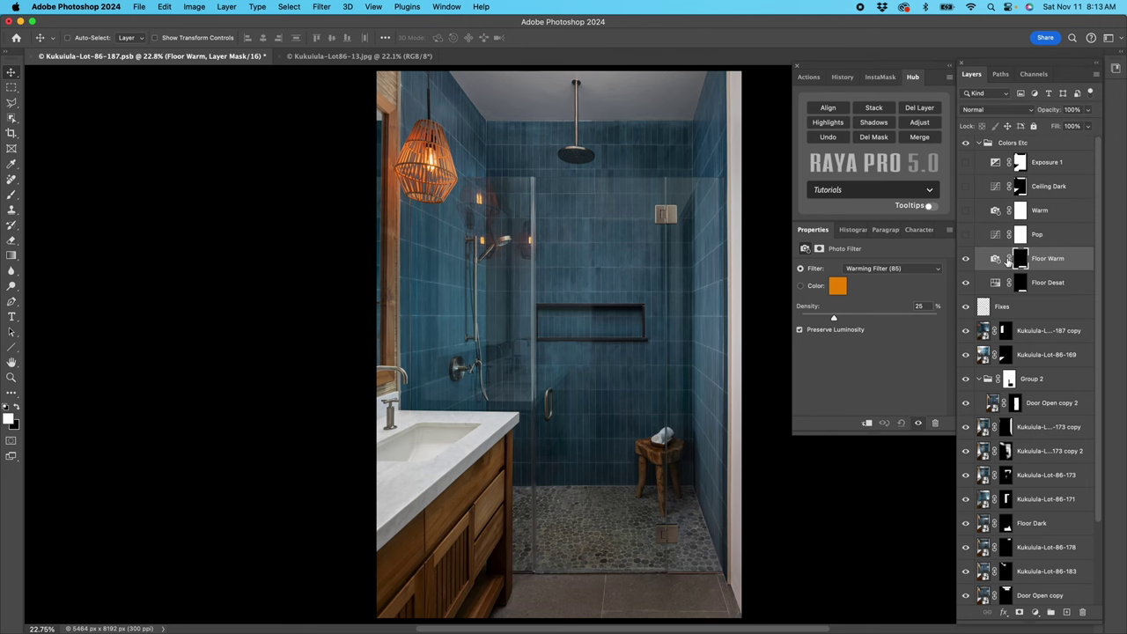
{"action": "key", "text": "backslash"}
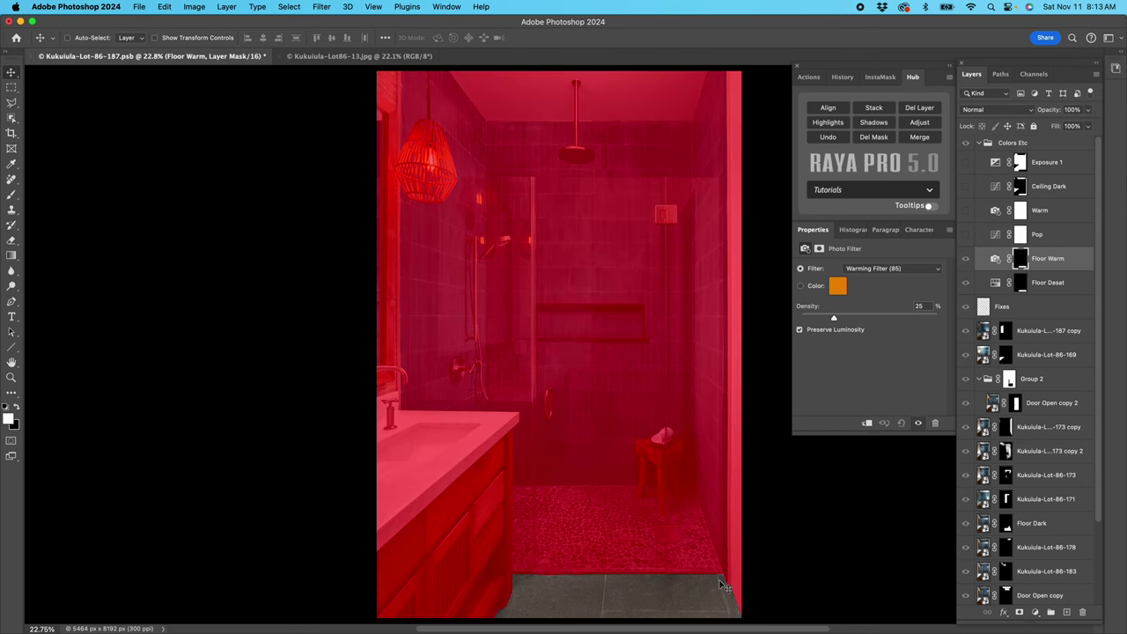
{"action": "key", "text": "backslash"}
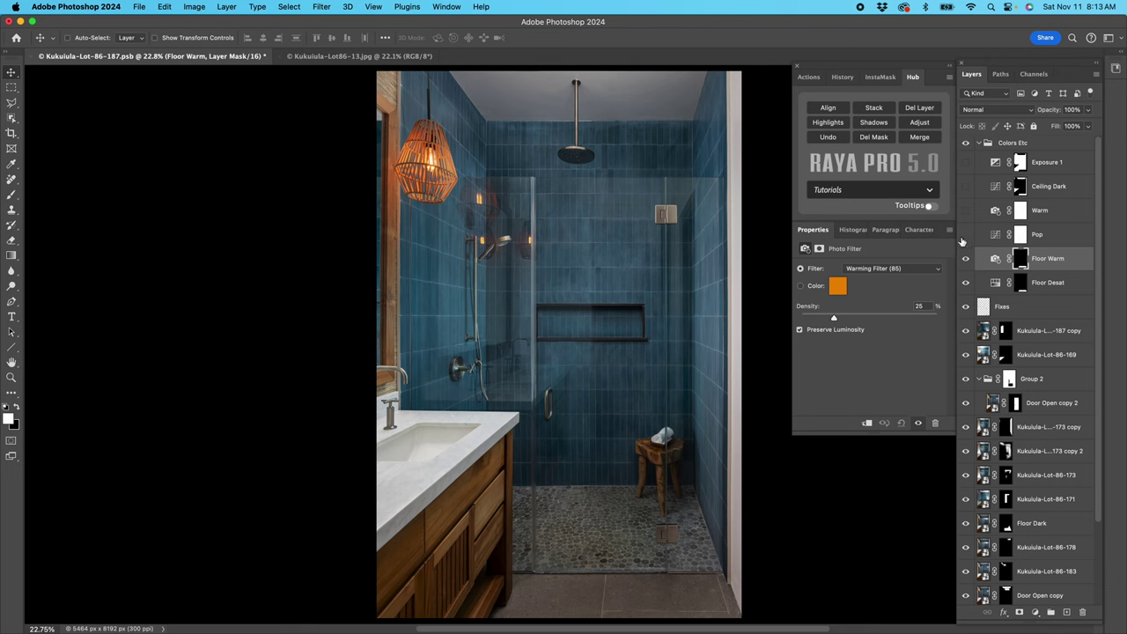
{"action": "left_click", "coordinate": [966, 235]}
{"action": "left_click", "coordinate": [995, 238]}
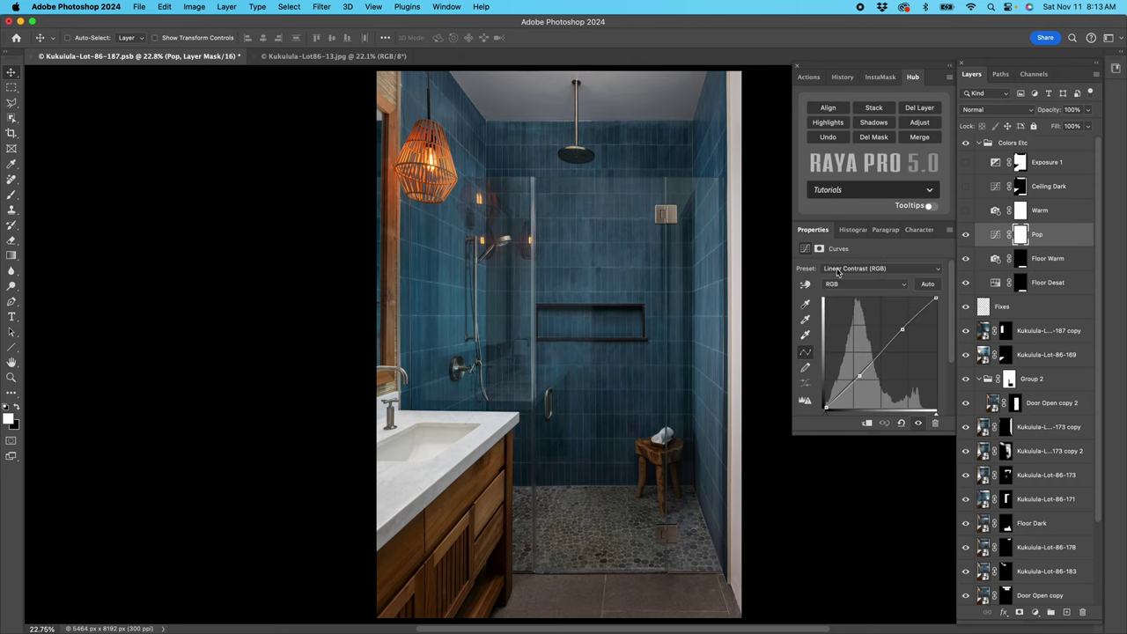
Step: Turn on the Warm and Ceiling Dark adjustments, previewing the Ceiling Dark mask overlay
{"action": "left_click", "coordinate": [966, 210]}
{"action": "left_click", "coordinate": [995, 214]}
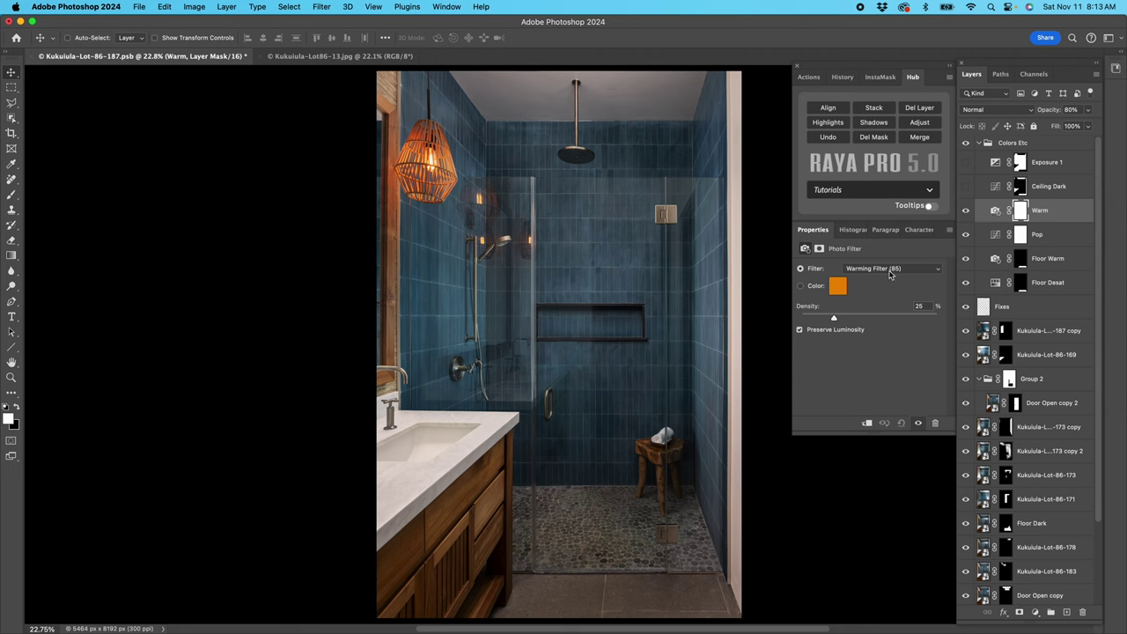
{"action": "left_click", "coordinate": [1022, 189]}
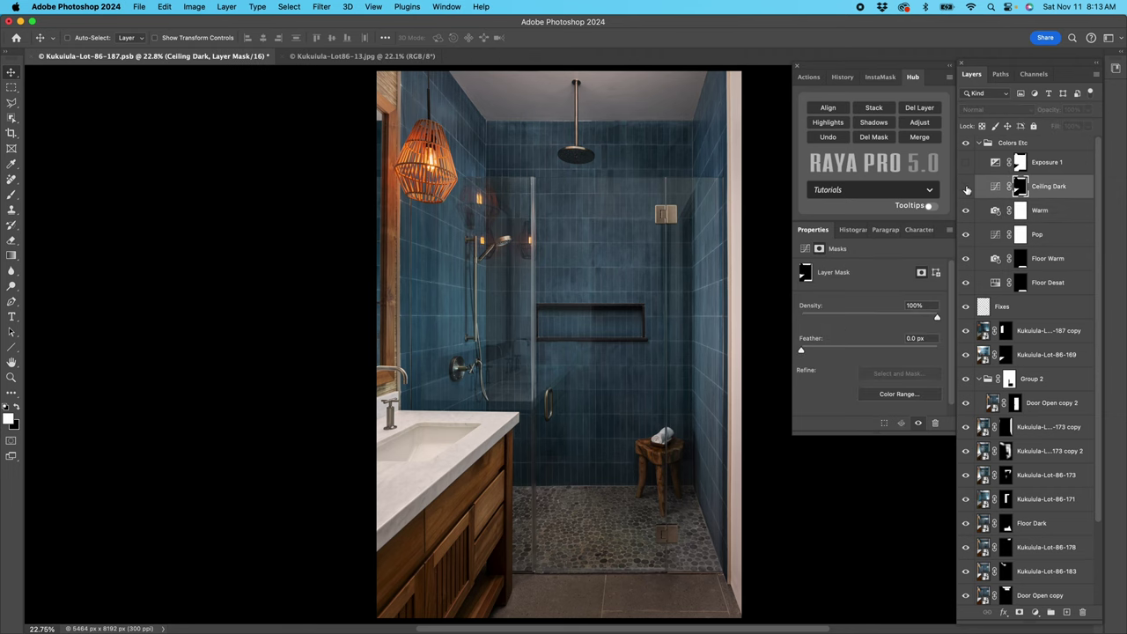
{"action": "left_click", "coordinate": [966, 187]}
{"action": "key", "text": "backslash"}
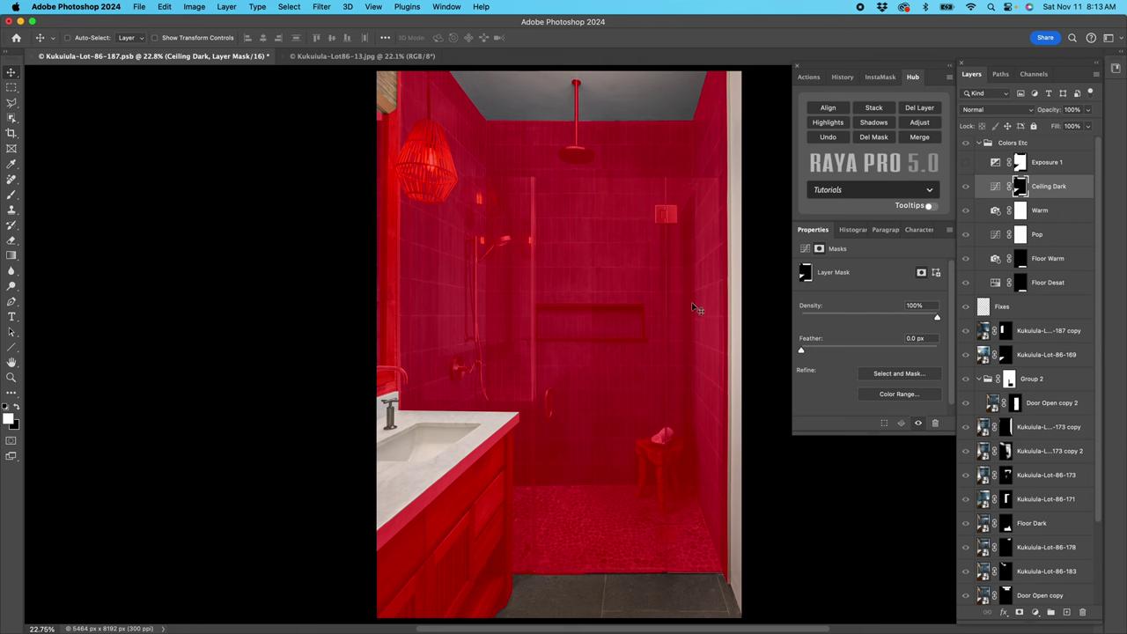
{"action": "left_click", "coordinate": [996, 188]}
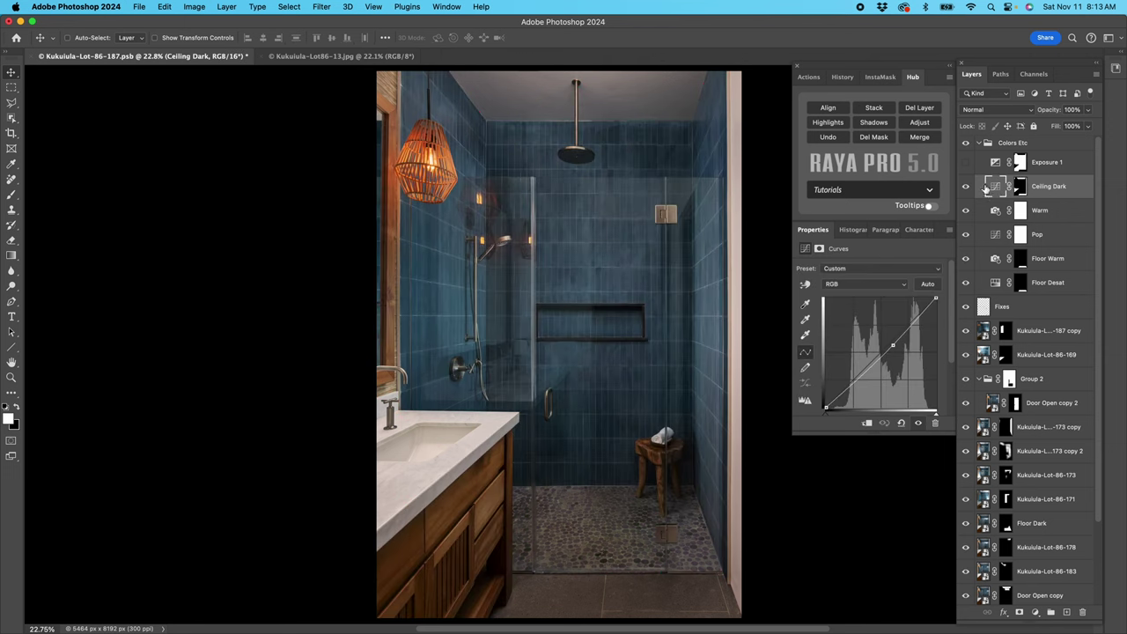
Step: Turn on the Exposure 1 adjustment and check the area its mask covers
{"action": "left_click", "coordinate": [966, 163]}
{"action": "left_click", "coordinate": [995, 164]}
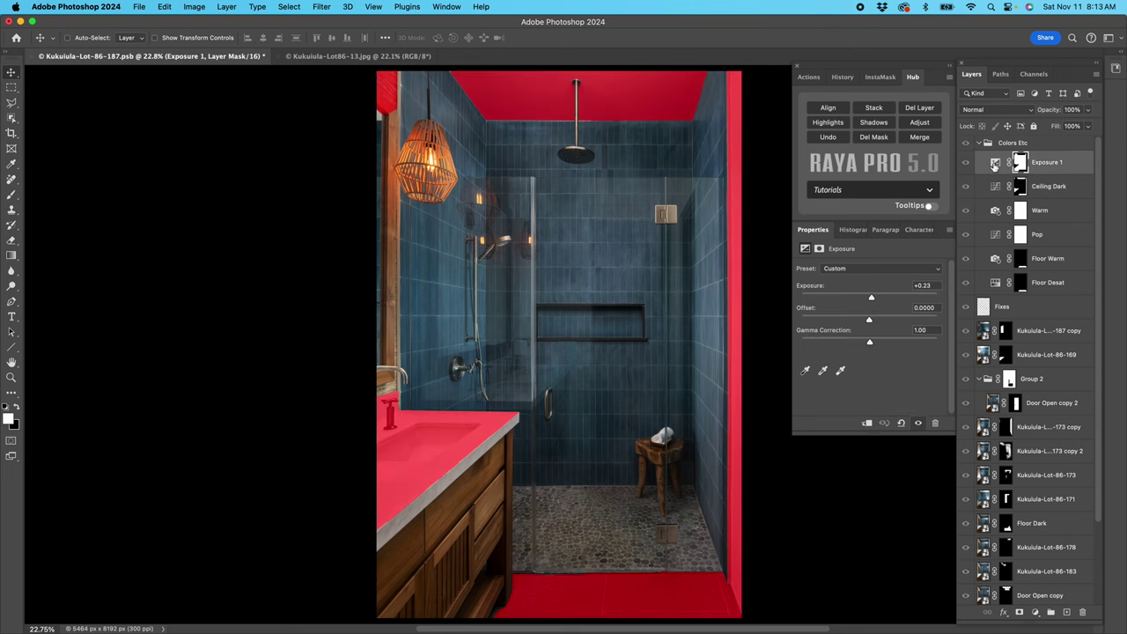
{"action": "left_click", "coordinate": [994, 167]}
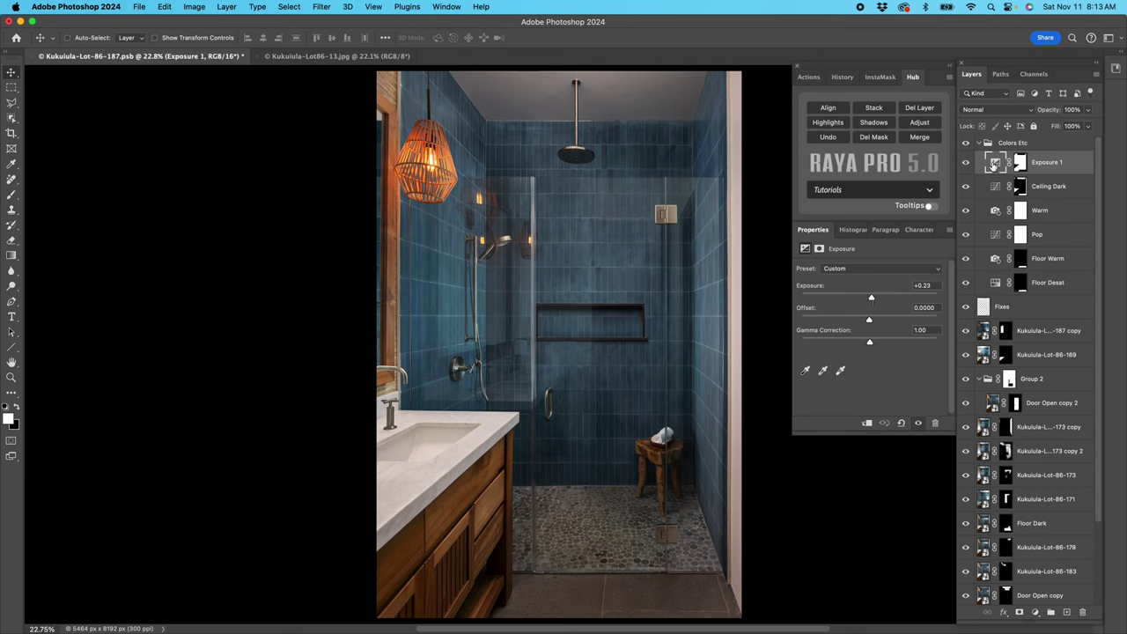
{"action": "left_click", "coordinate": [996, 164]}
{"action": "left_click", "coordinate": [995, 164]}
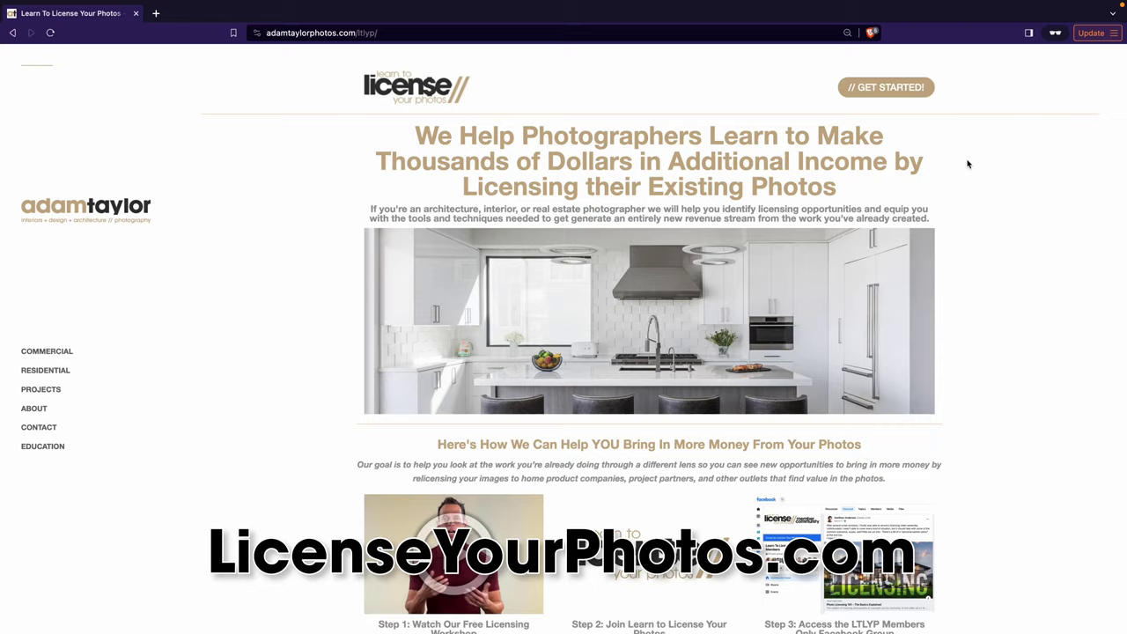
Step: Review the LTLYP course page and proceed to checkout via the 'Become a LTLYP Member!' button
{"action": "scroll", "coordinate": [968, 164], "scroll_direction": "down", "scroll_amount": 3}
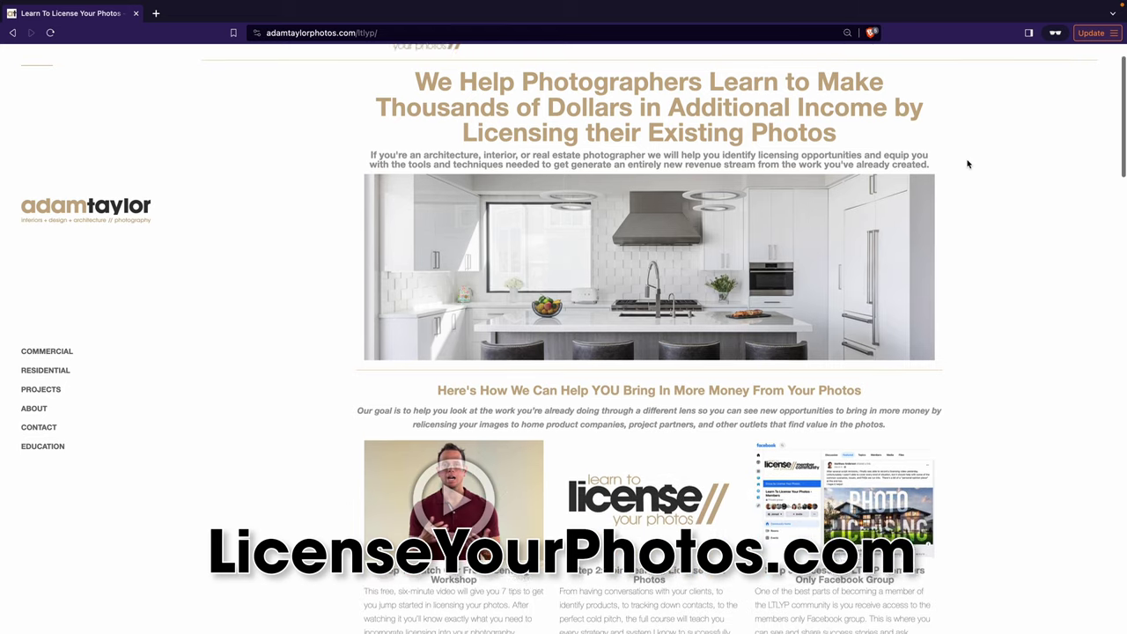
{"action": "scroll", "coordinate": [968, 164], "scroll_direction": "down", "scroll_amount": 3}
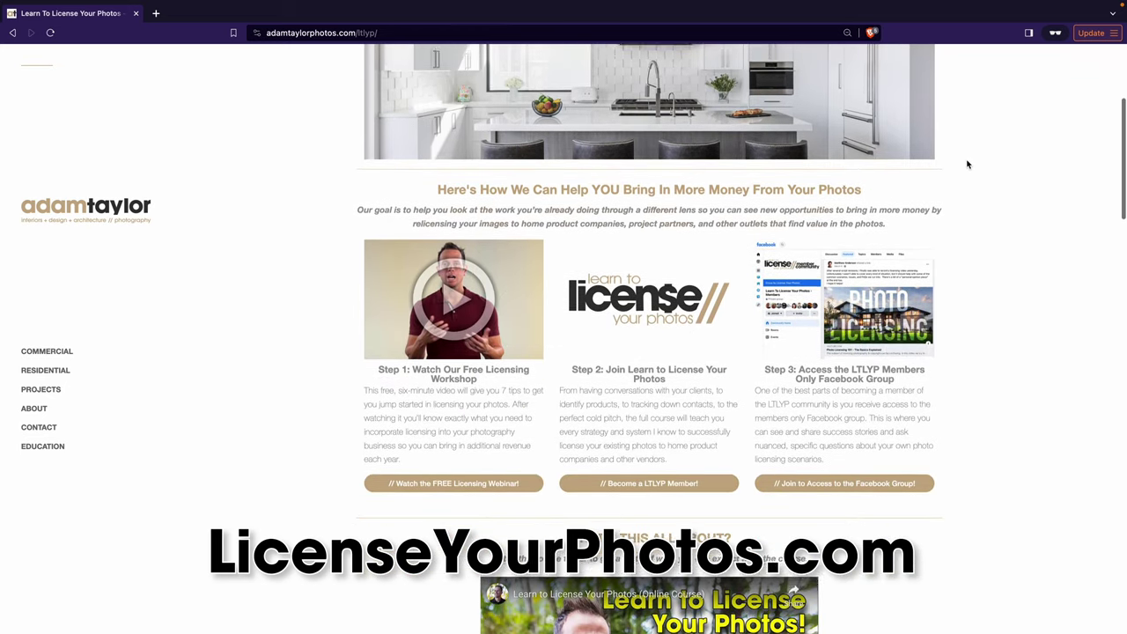
{"action": "scroll", "coordinate": [966, 165], "scroll_direction": "down", "scroll_amount": 3}
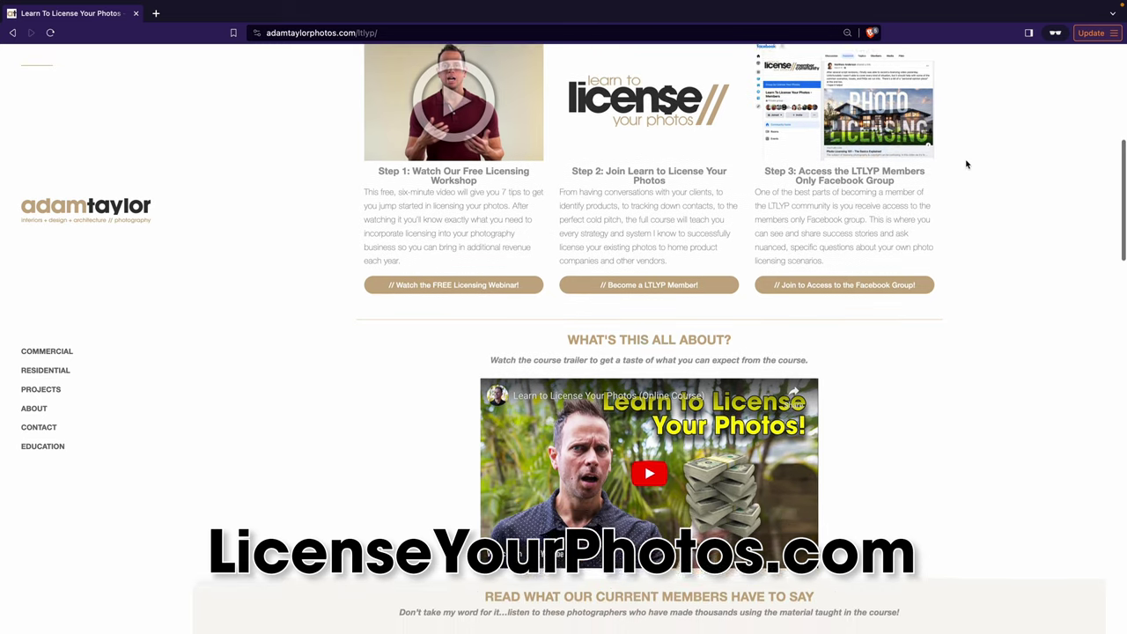
{"action": "scroll", "coordinate": [965, 163], "scroll_direction": "down", "scroll_amount": 3}
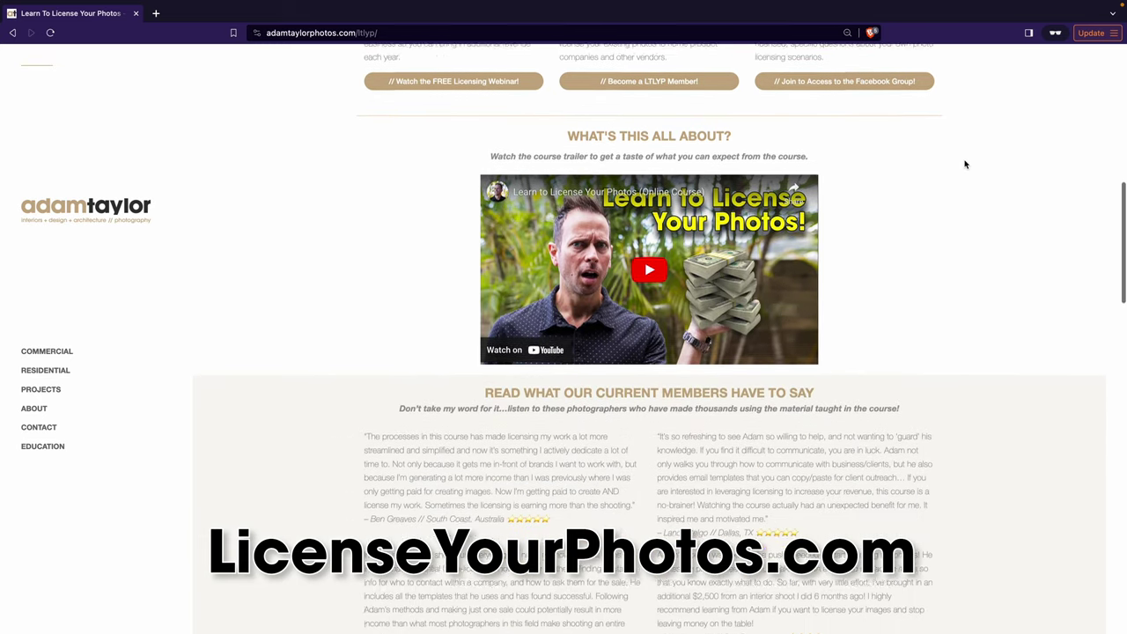
{"action": "scroll", "coordinate": [965, 164], "scroll_direction": "down", "scroll_amount": 3}
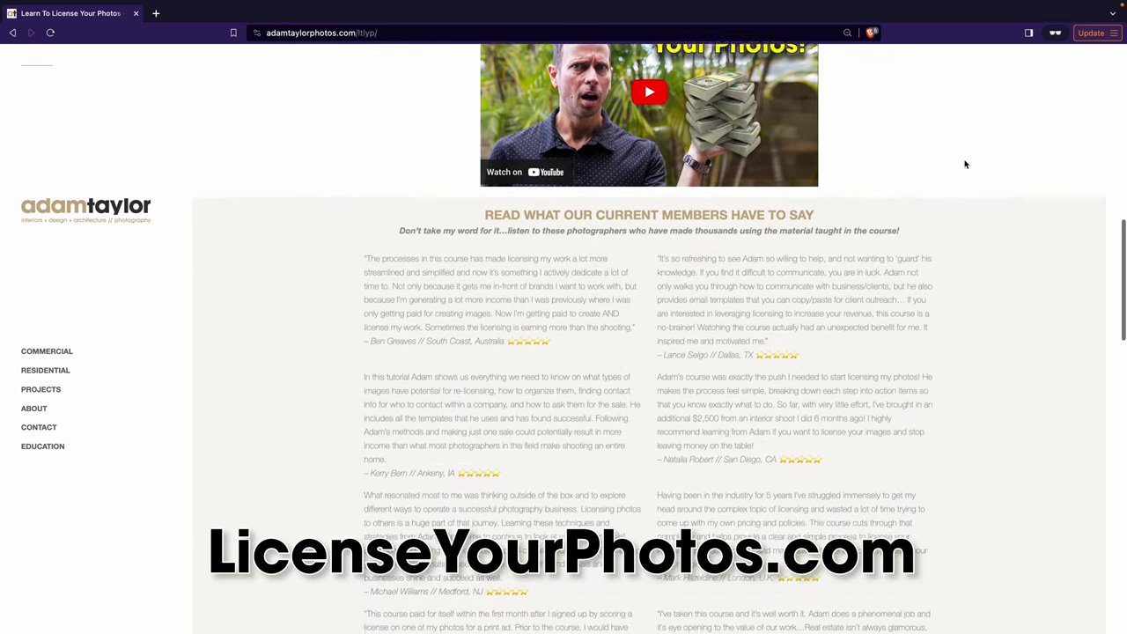
{"action": "scroll", "coordinate": [965, 163], "scroll_direction": "down", "scroll_amount": 3}
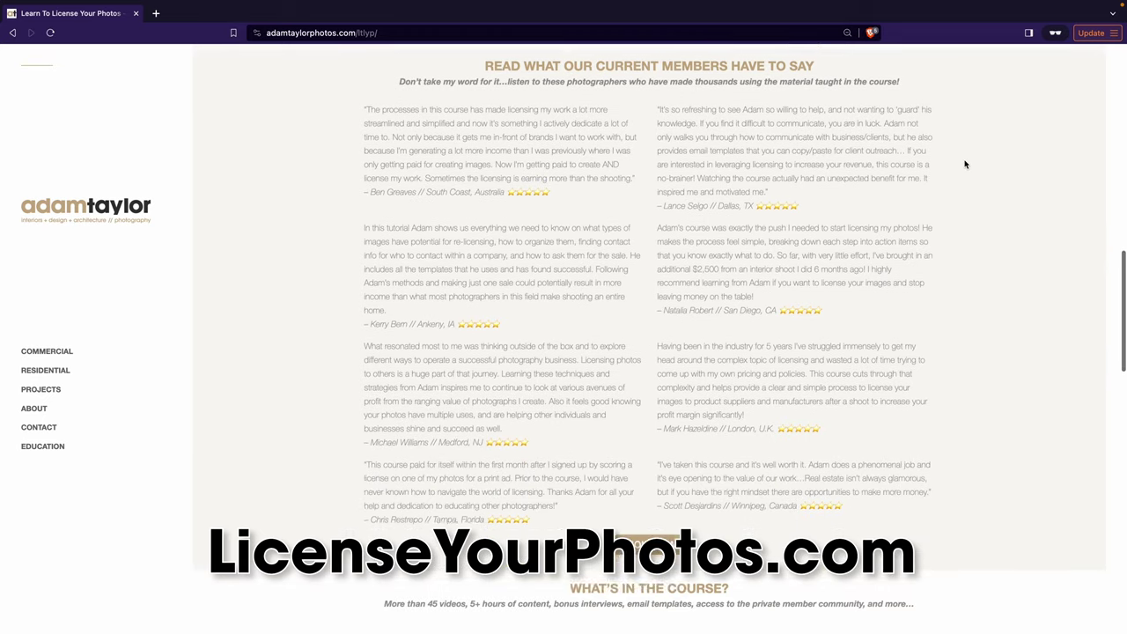
{"action": "scroll", "coordinate": [965, 164], "scroll_direction": "down", "scroll_amount": 3}
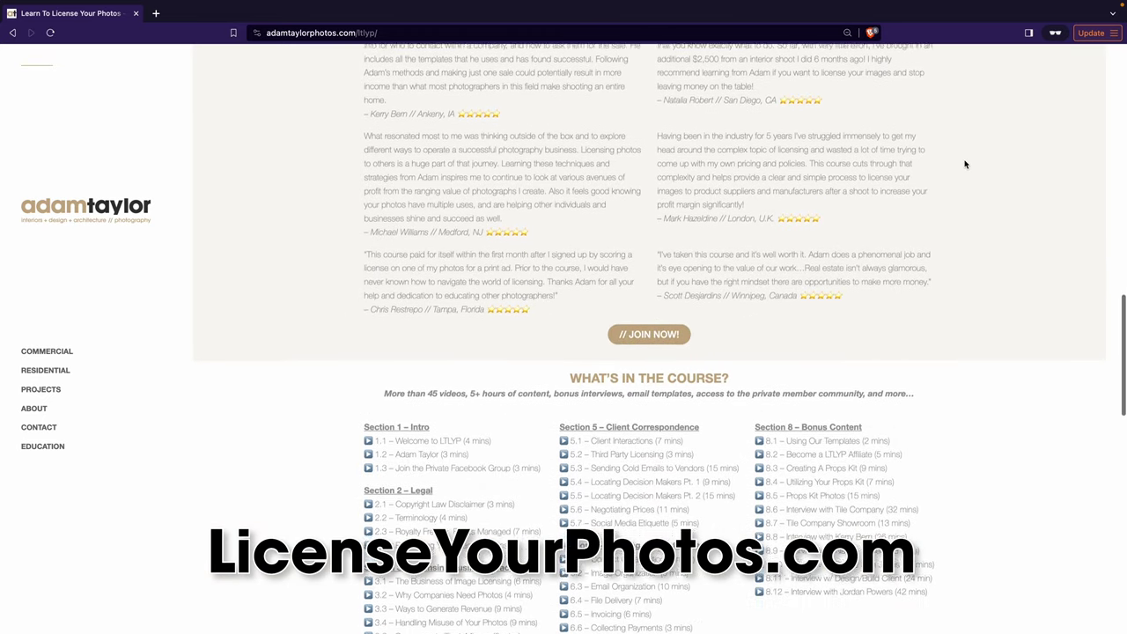
{"action": "scroll", "coordinate": [965, 163], "scroll_direction": "down", "scroll_amount": 3}
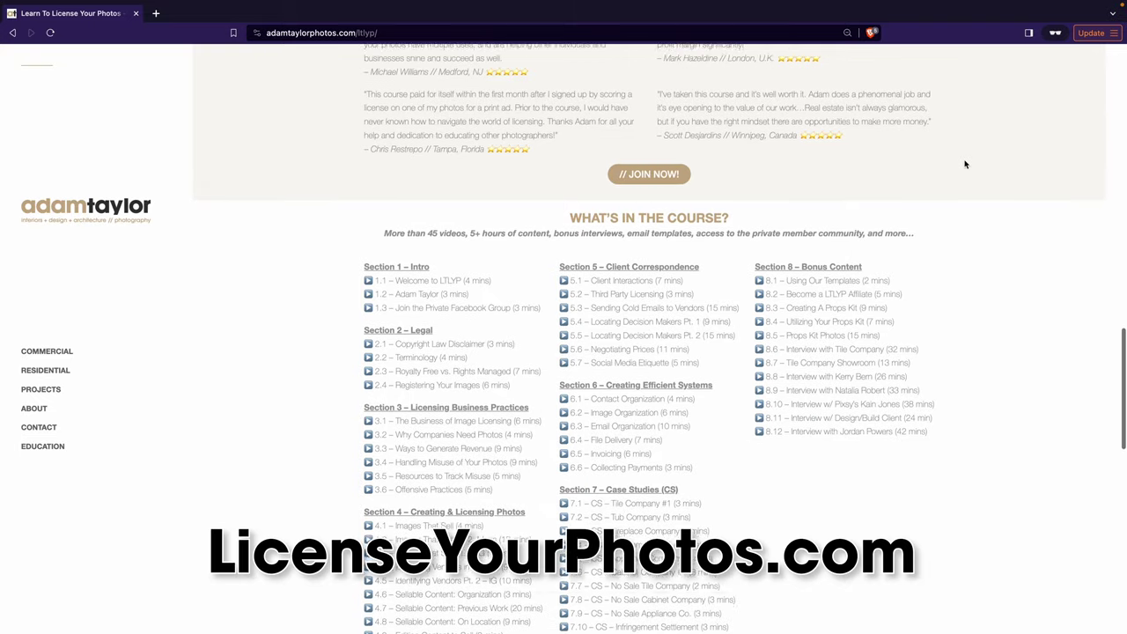
{"action": "scroll", "coordinate": [966, 164], "scroll_direction": "down", "scroll_amount": 2}
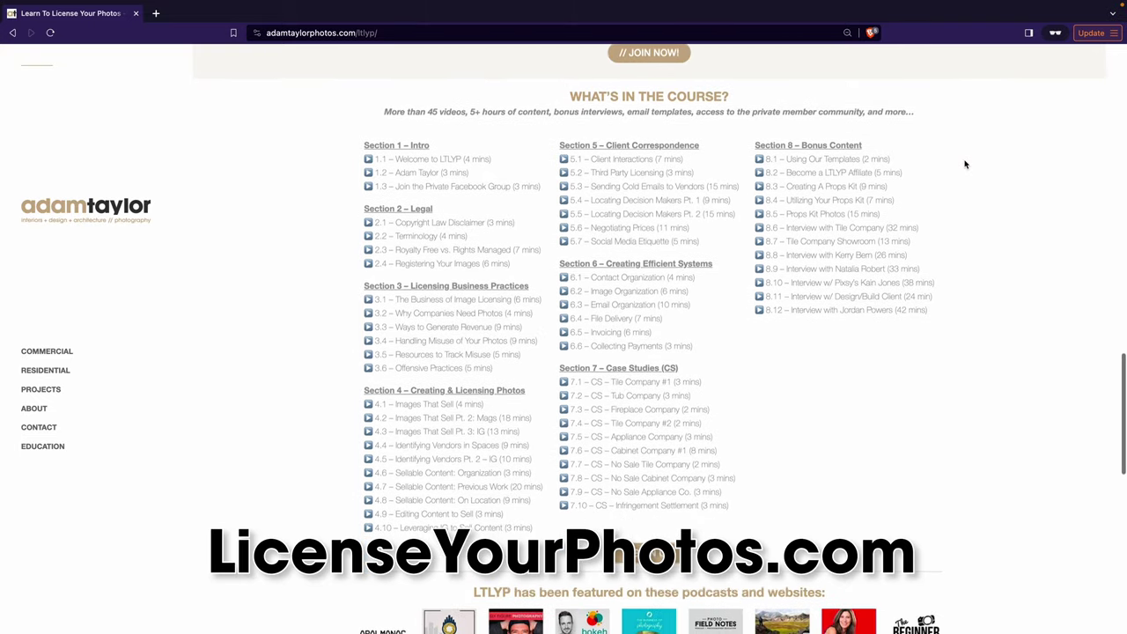
{"action": "scroll", "coordinate": [965, 164], "scroll_direction": "down", "scroll_amount": 3}
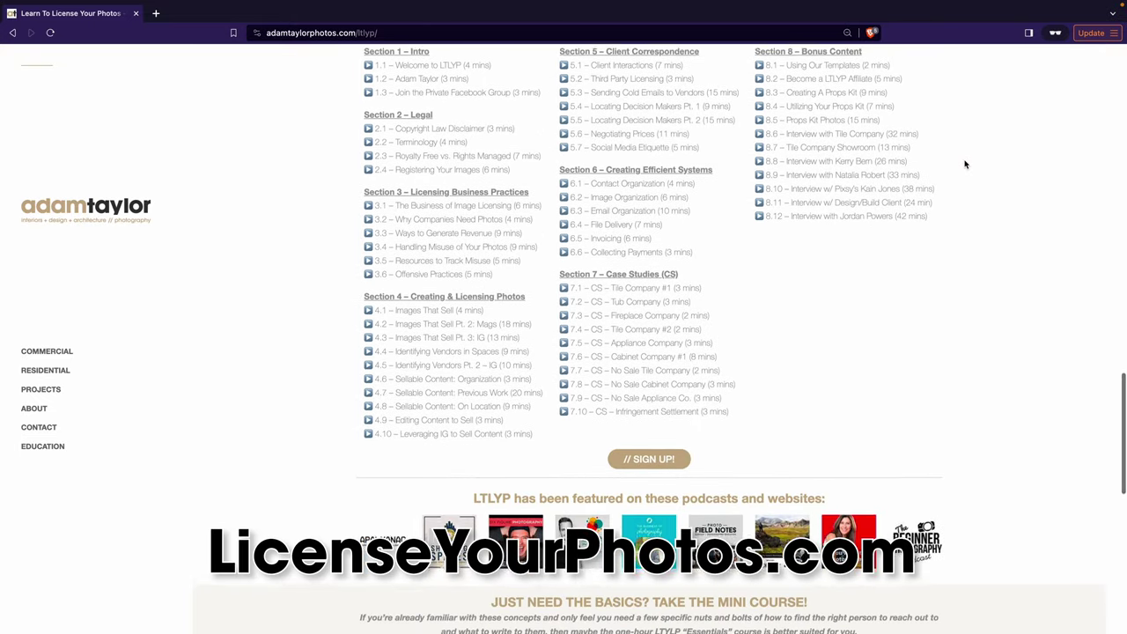
{"action": "scroll", "coordinate": [965, 163], "scroll_direction": "down", "scroll_amount": 3}
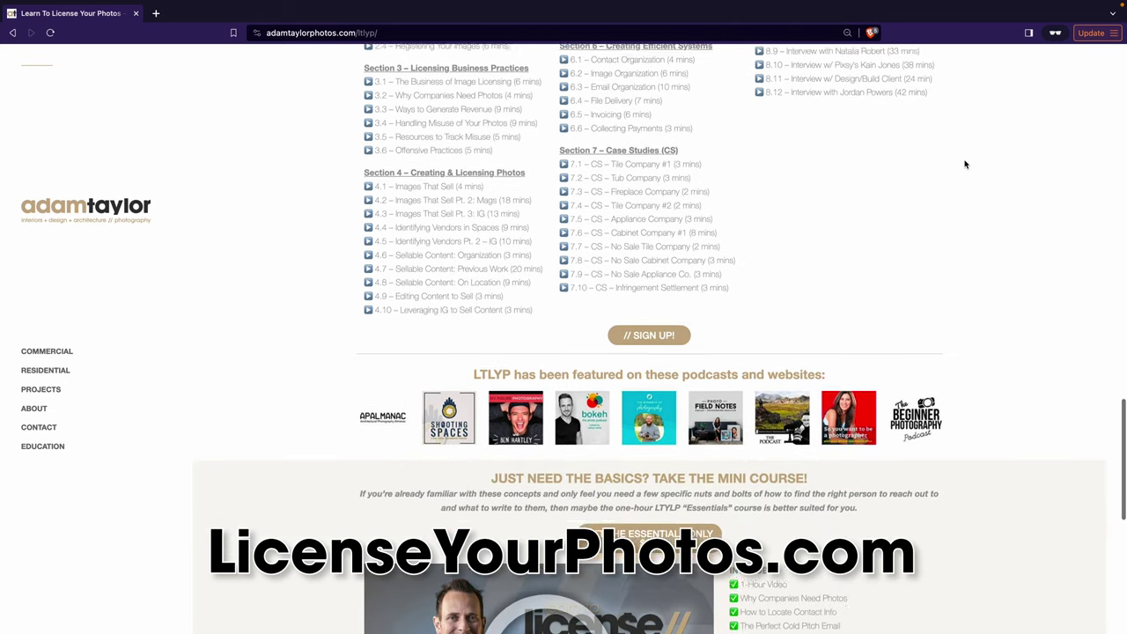
{"action": "scroll", "coordinate": [965, 164], "scroll_direction": "down", "scroll_amount": 4}
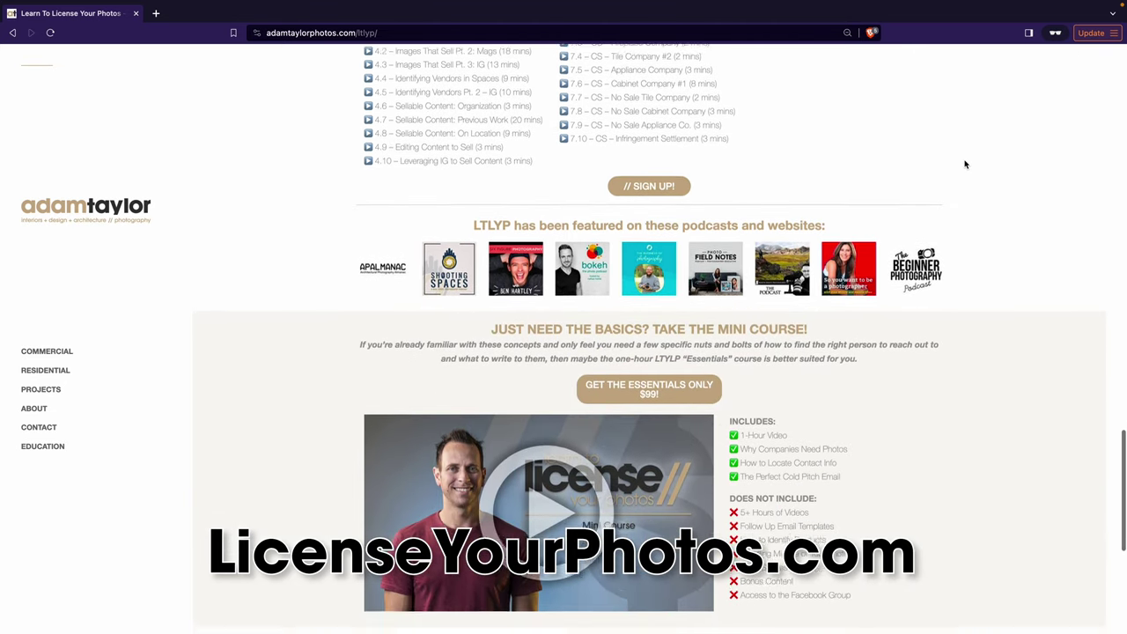
{"action": "scroll", "coordinate": [965, 164], "scroll_direction": "down", "scroll_amount": 3}
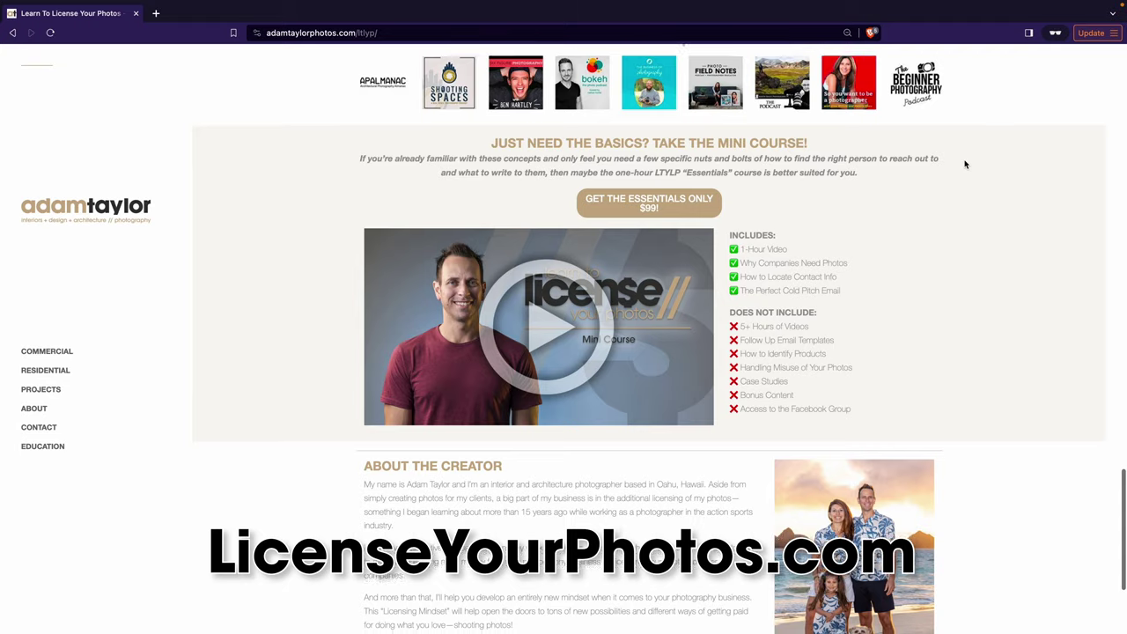
{"action": "scroll", "coordinate": [965, 164], "scroll_direction": "down", "scroll_amount": 5}
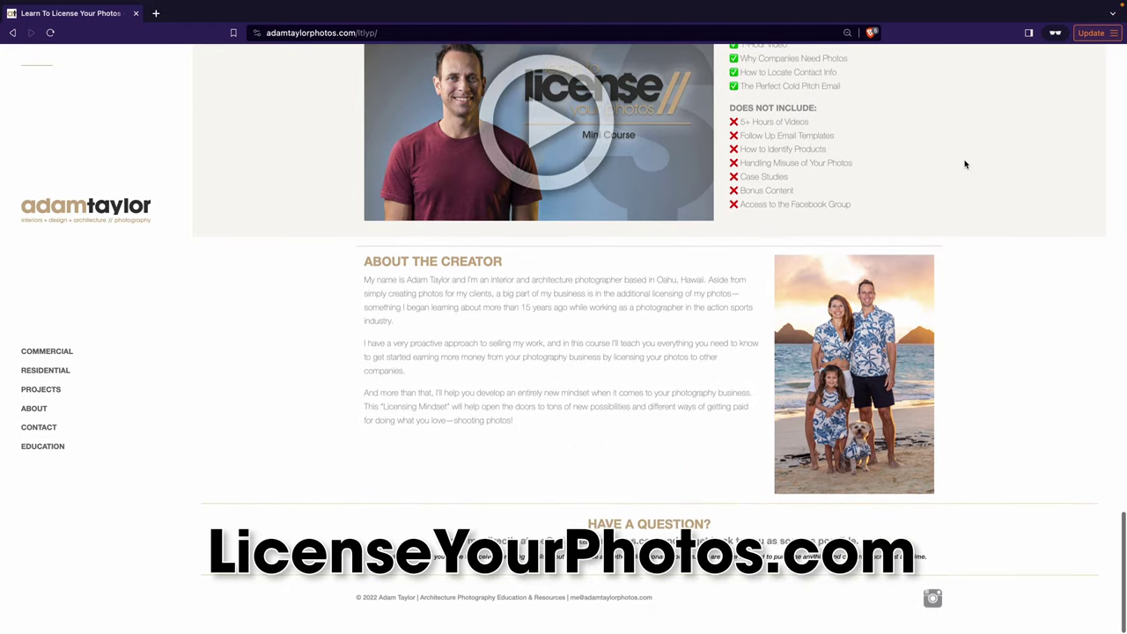
{"action": "scroll", "coordinate": [965, 164], "scroll_direction": "up", "scroll_amount": 20}
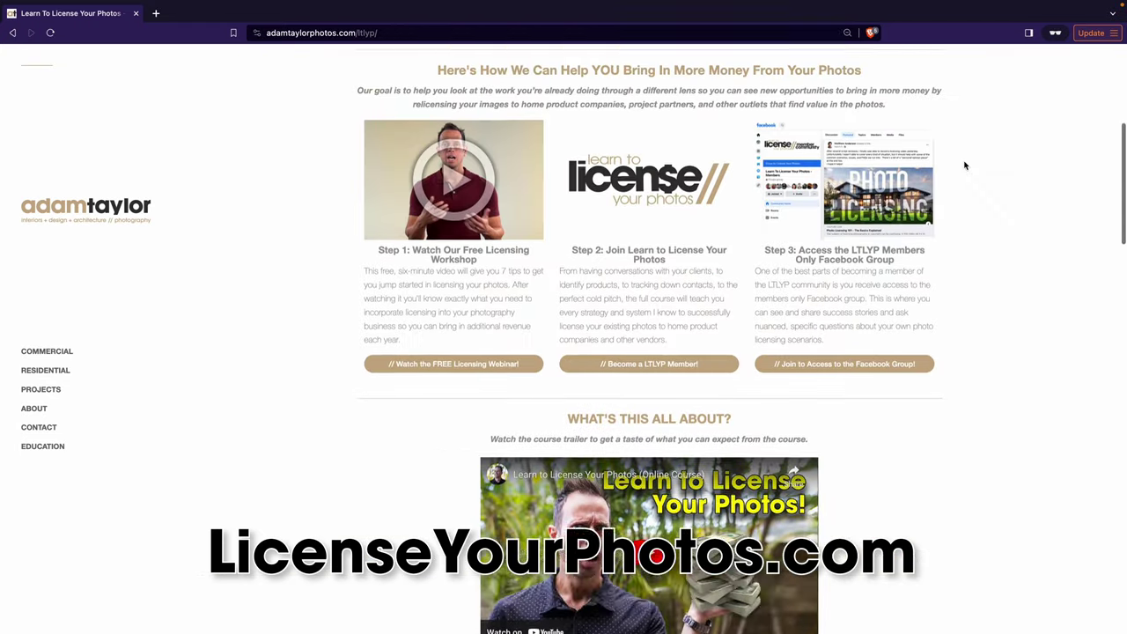
{"action": "scroll", "coordinate": [965, 164], "scroll_direction": "down", "scroll_amount": 3}
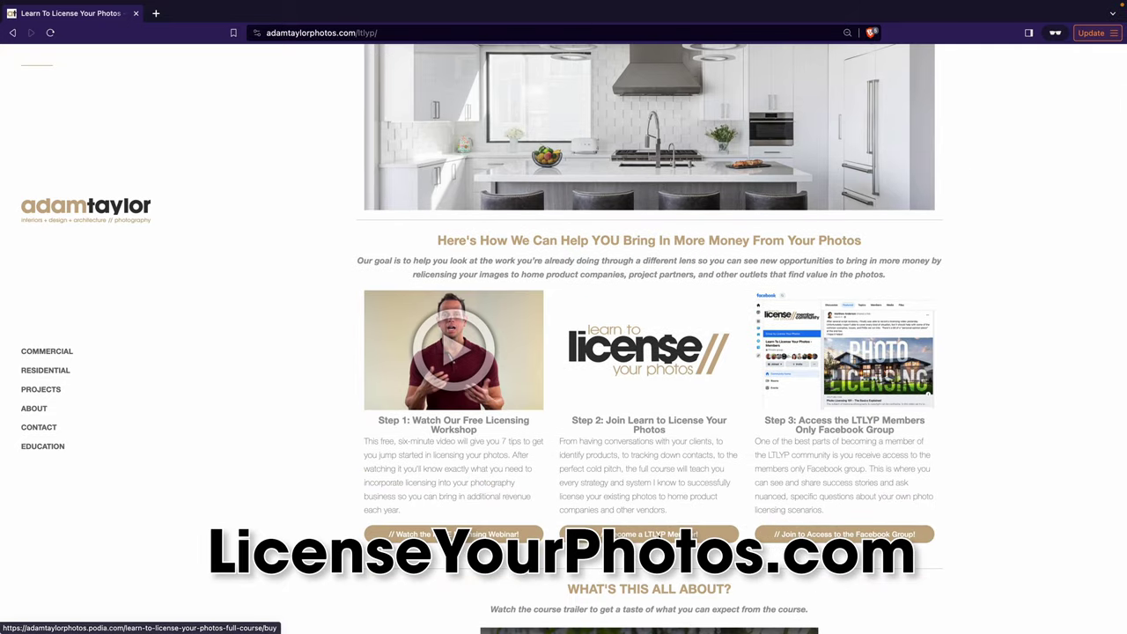
{"action": "left_click", "coordinate": [647, 534]}
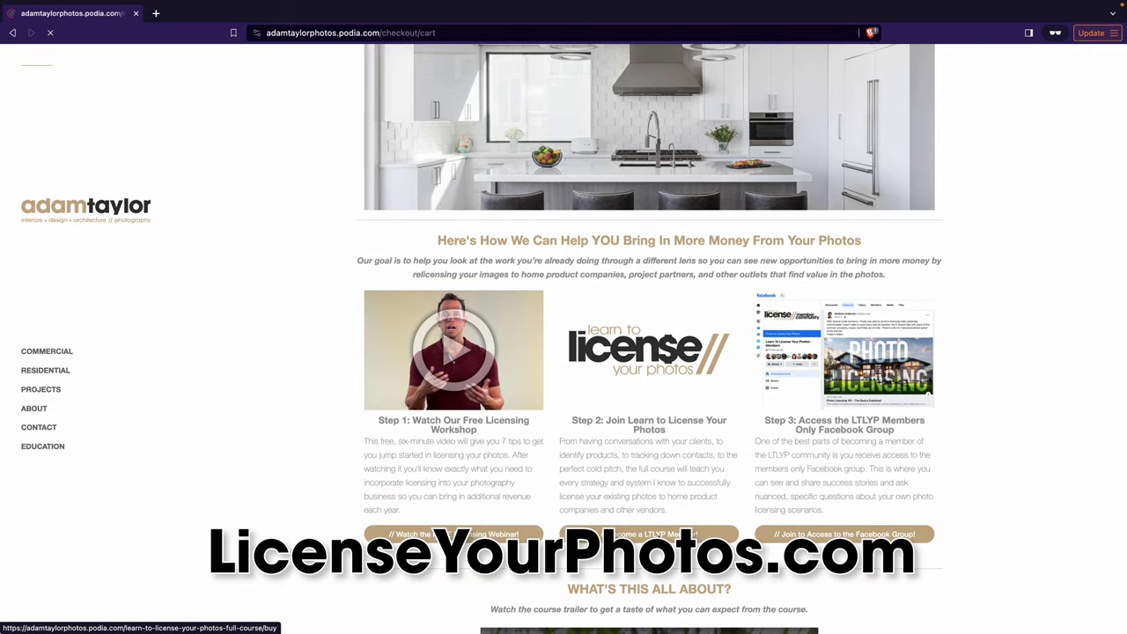